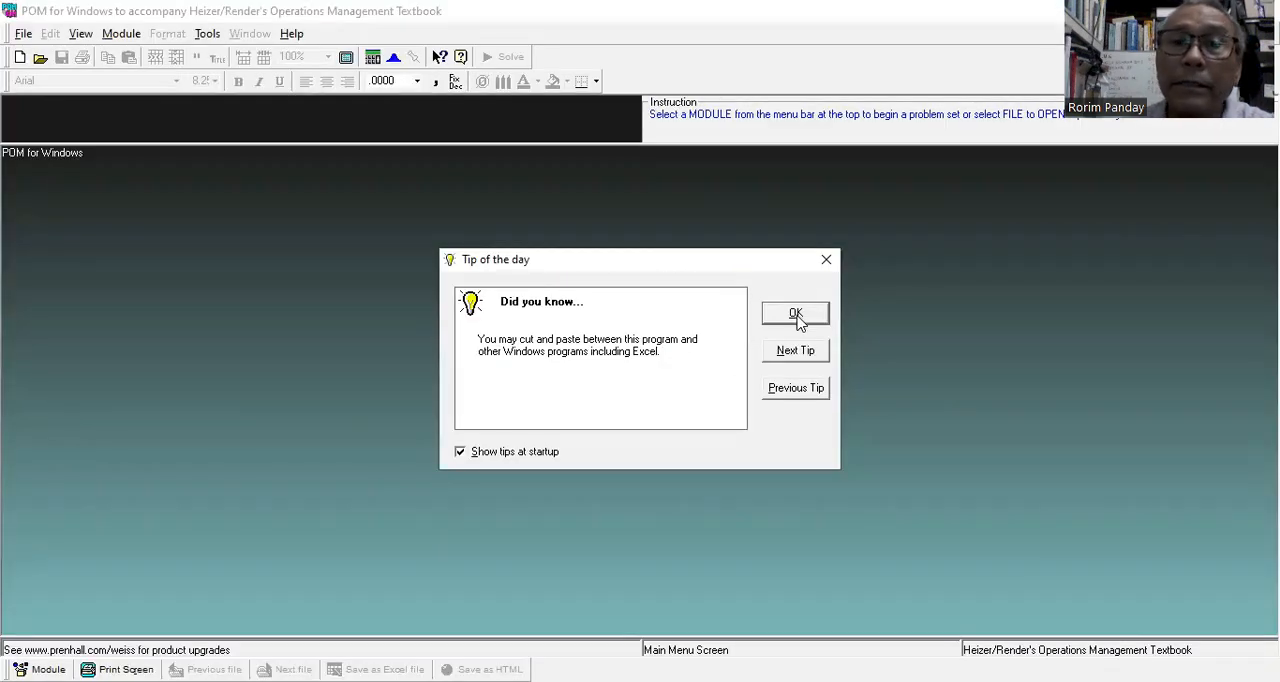
Dismiss the startup tip and start a new Time Series Analysis data set in the Forecasting module.
{"action": "left_click", "coordinate": [797, 316]}
{"action": "left_click", "coordinate": [122, 33]}
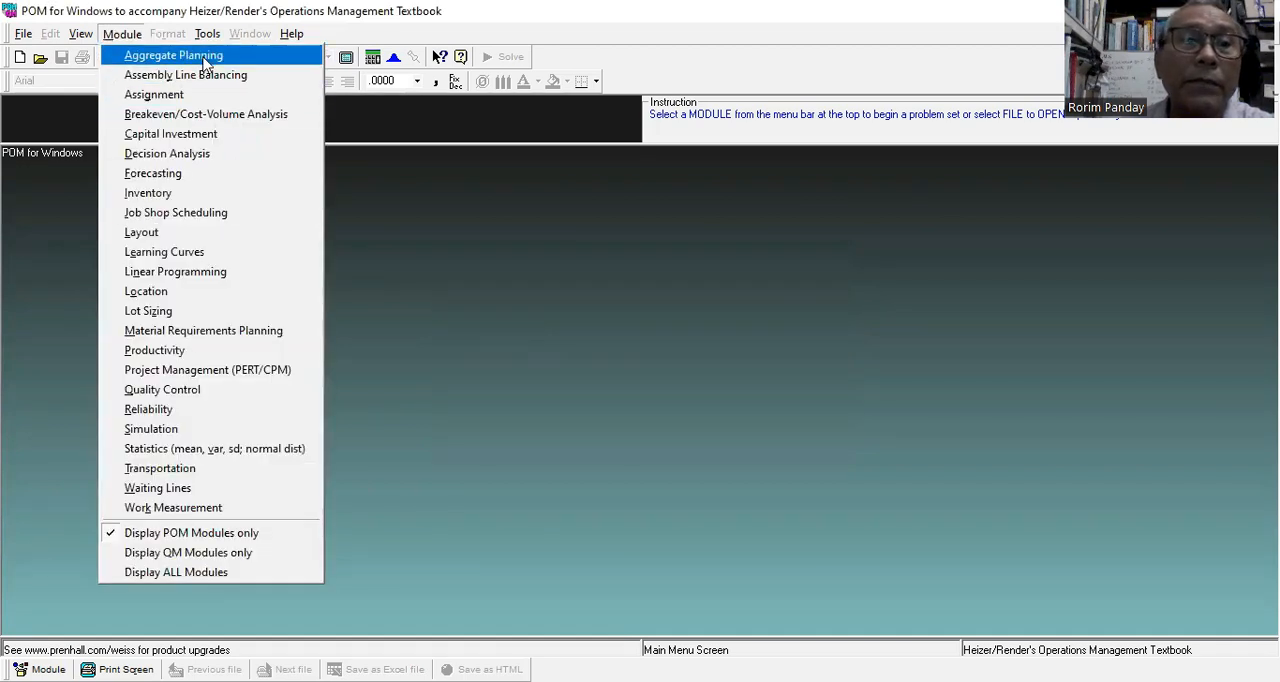
{"action": "left_click", "coordinate": [207, 178]}
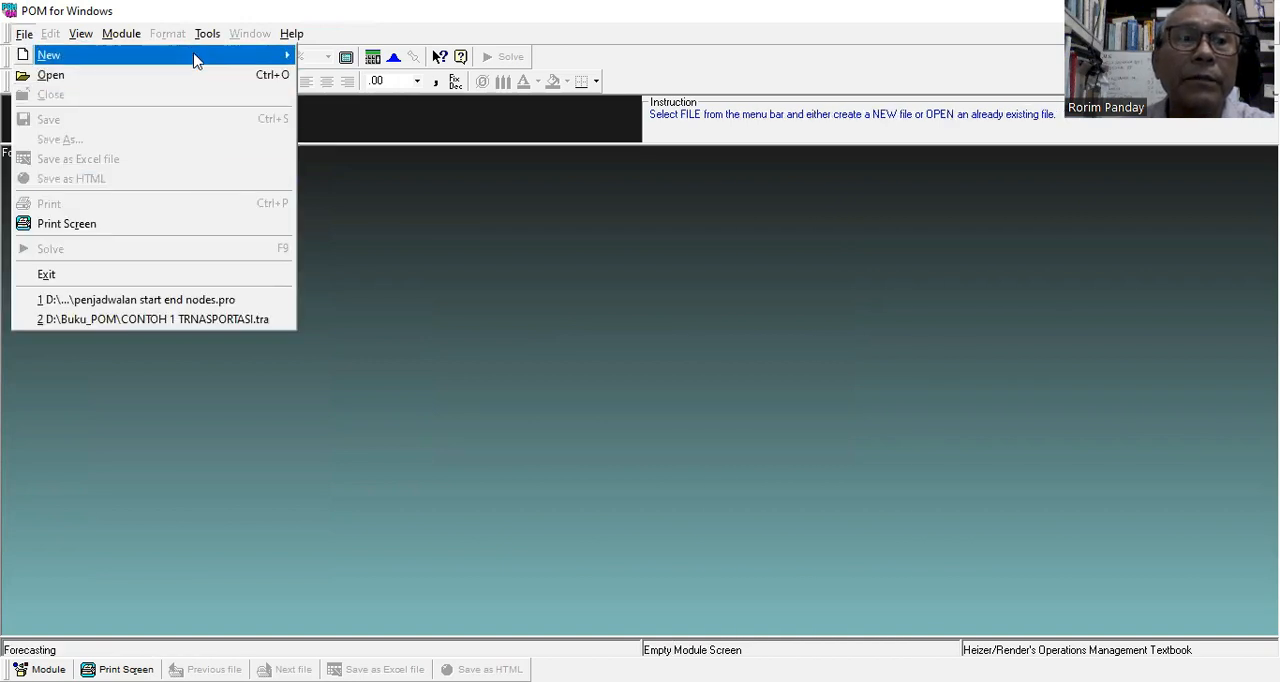
{"action": "mouse_move", "coordinate": [197, 61]}
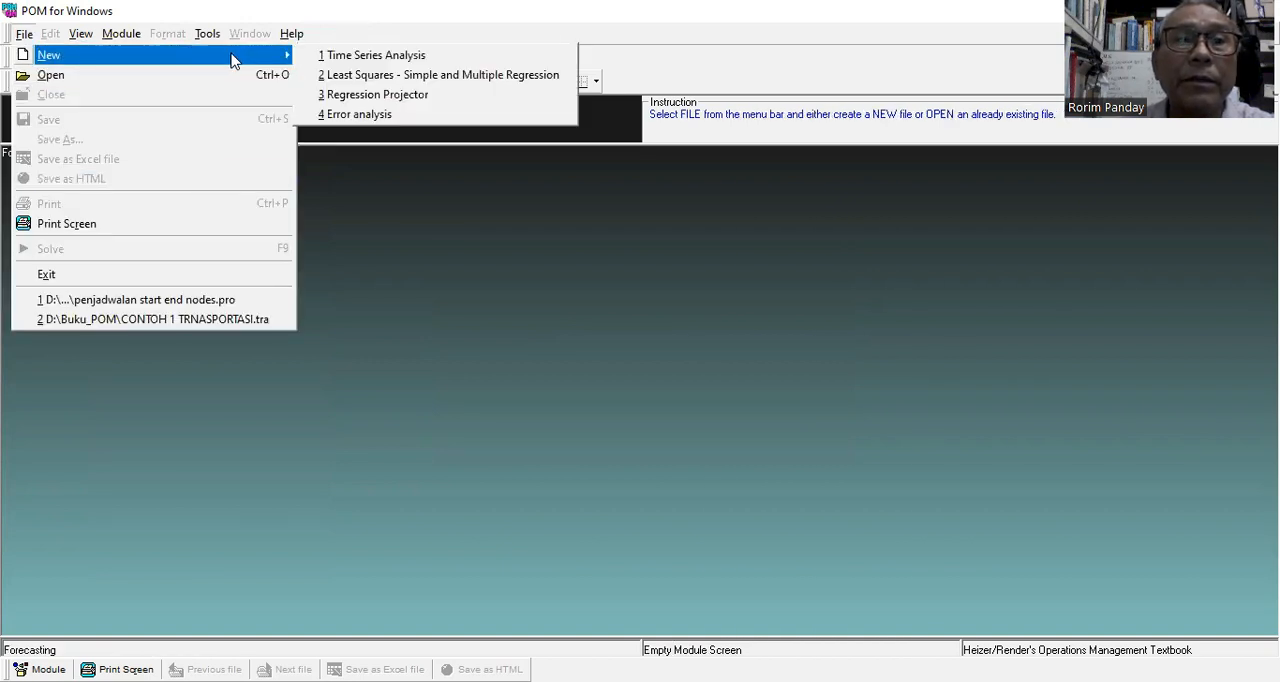
{"action": "left_click", "coordinate": [420, 61]}
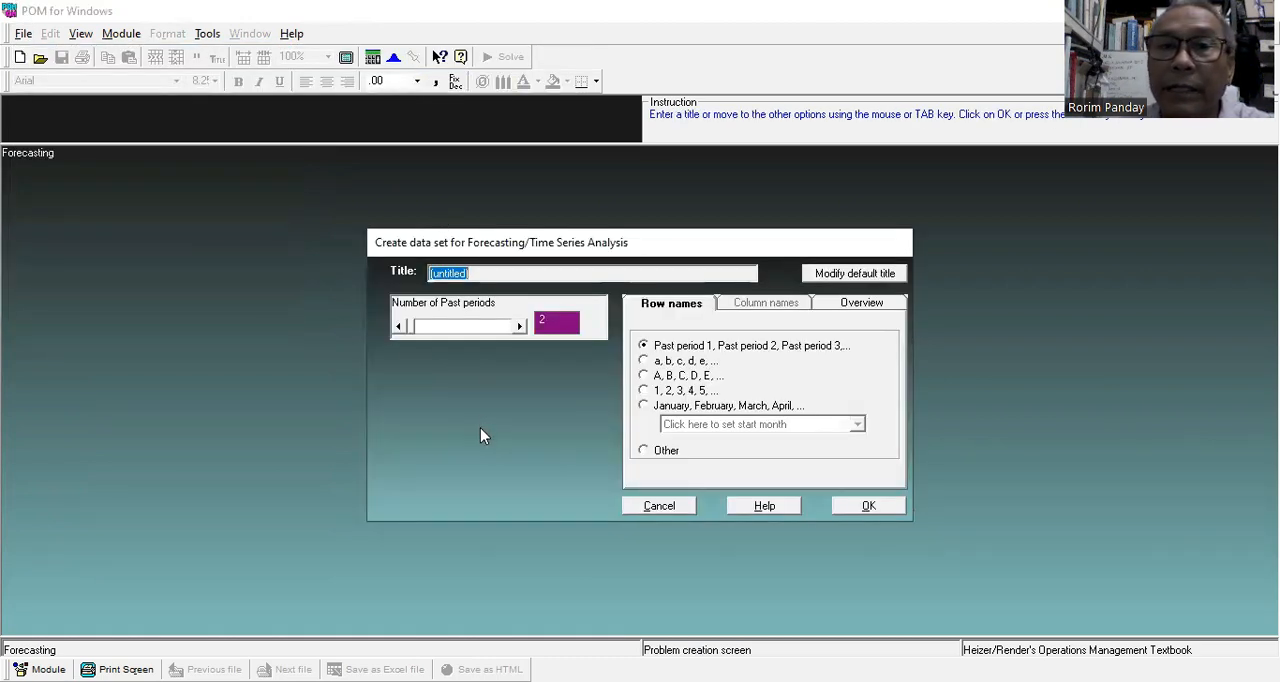
Set the number of past periods to 12 and create the data set with the default title and row names.
{"action": "left_click", "coordinate": [520, 327]}
{"action": "left_click", "coordinate": [520, 327]}
{"action": "left_click", "coordinate": [520, 327]}
{"action": "left_click", "coordinate": [520, 327]}
{"action": "left_click", "coordinate": [520, 327]}
{"action": "left_click", "coordinate": [520, 327]}
{"action": "left_click", "coordinate": [520, 327]}
{"action": "left_click", "coordinate": [520, 327]}
{"action": "left_click", "coordinate": [520, 327]}
{"action": "left_click", "coordinate": [520, 327]}
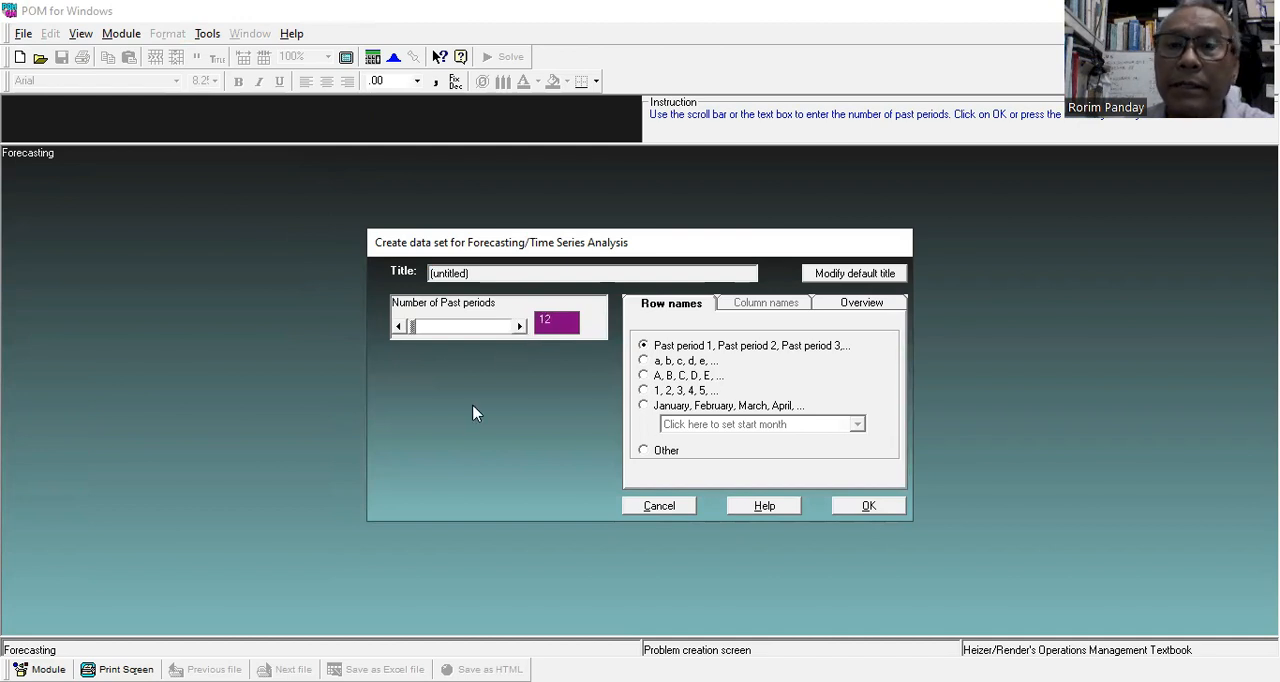
{"action": "left_click", "coordinate": [870, 507]}
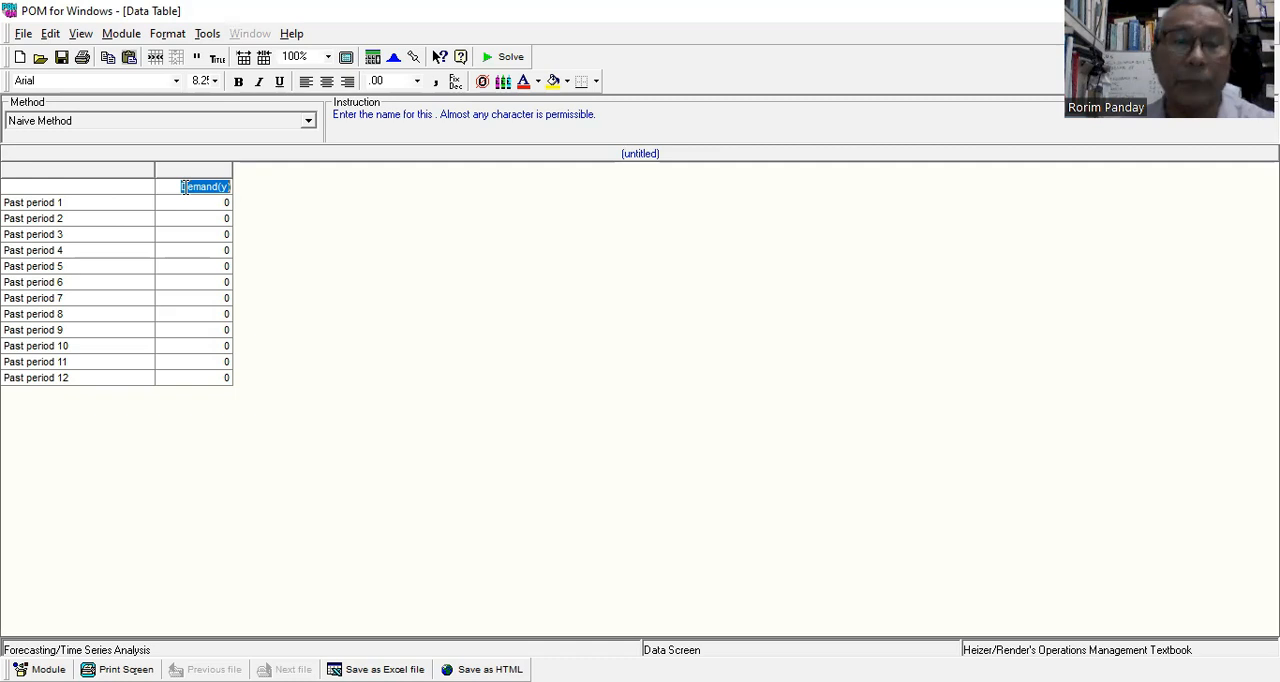
Rename the demand column of the data table as Data.
{"action": "key", "text": "BackSpace"}
{"action": "type", "text": "Data"}
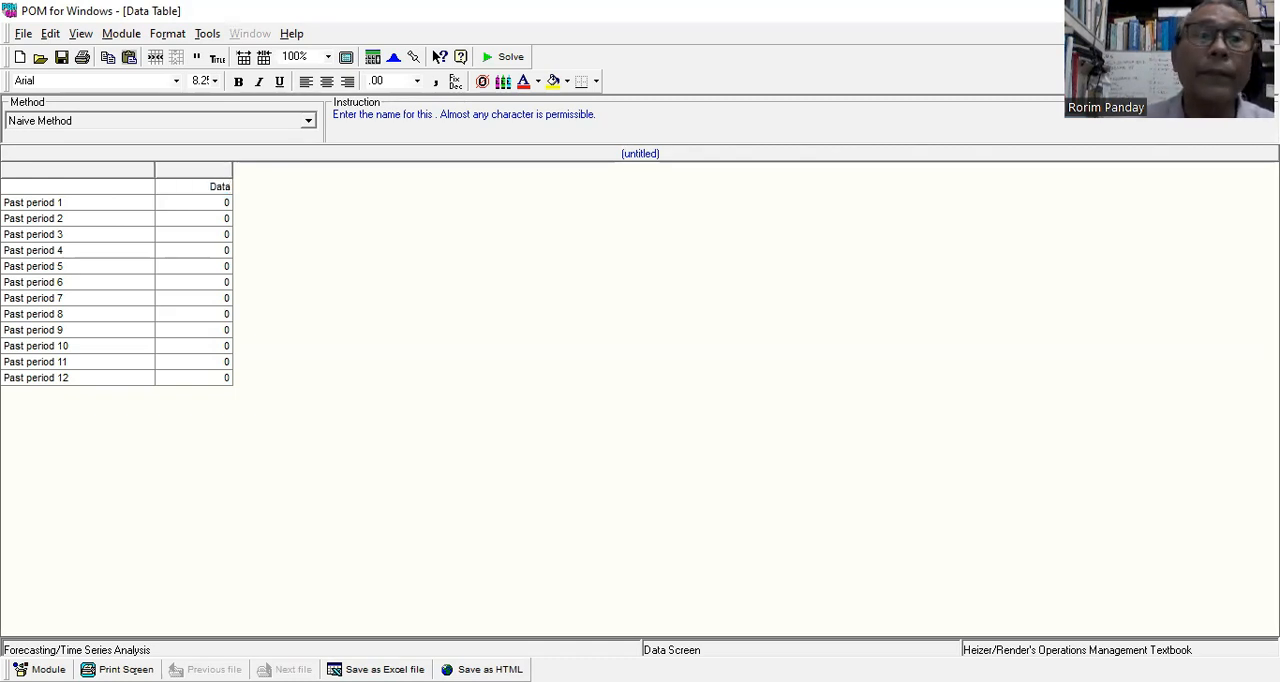
{"action": "key", "text": "Return"}
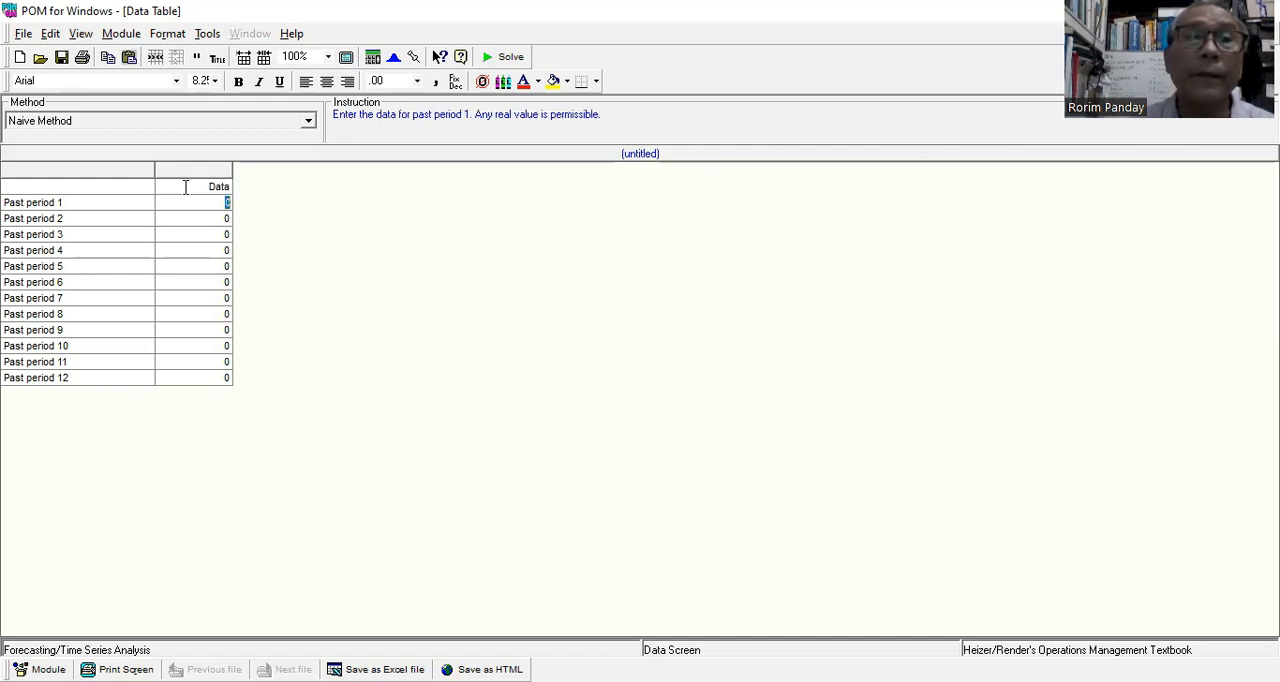
Check the SALES column of Table 3.1 in the Word document and enter 550 and 400 for past periods 1 and 2 in POM.
{"action": "left_click", "coordinate": [533, 38]}
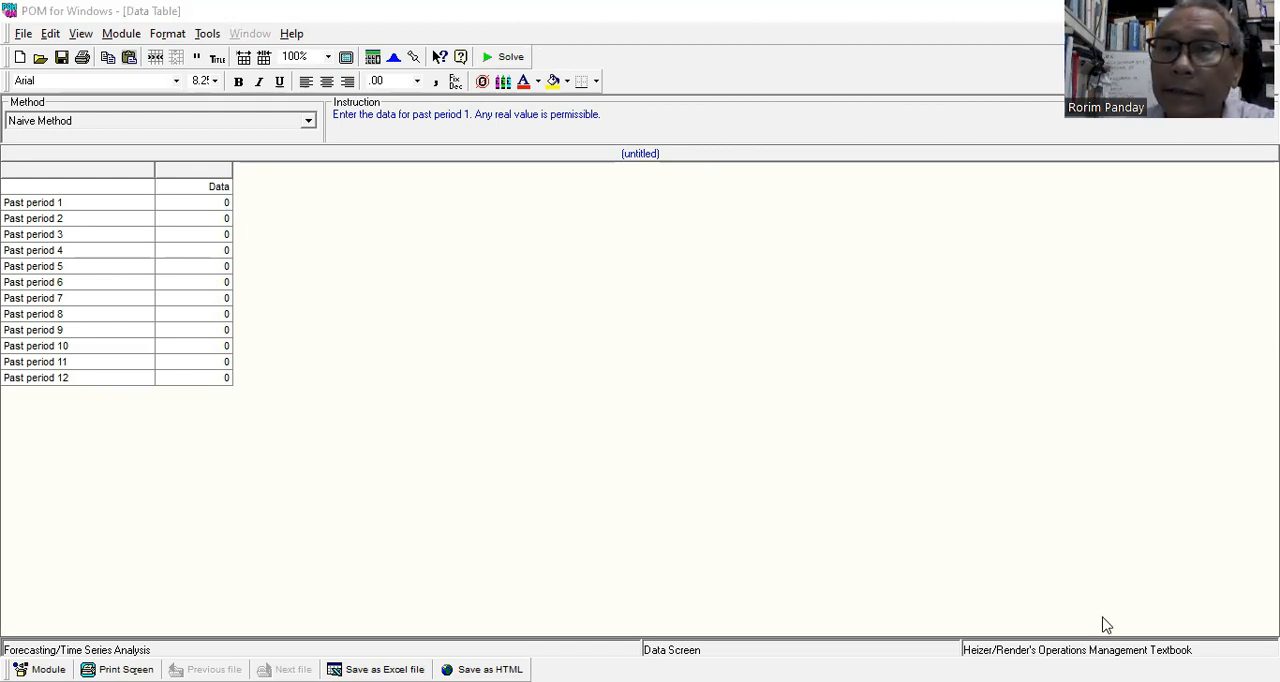
{"action": "key", "text": "alt+Tab"}
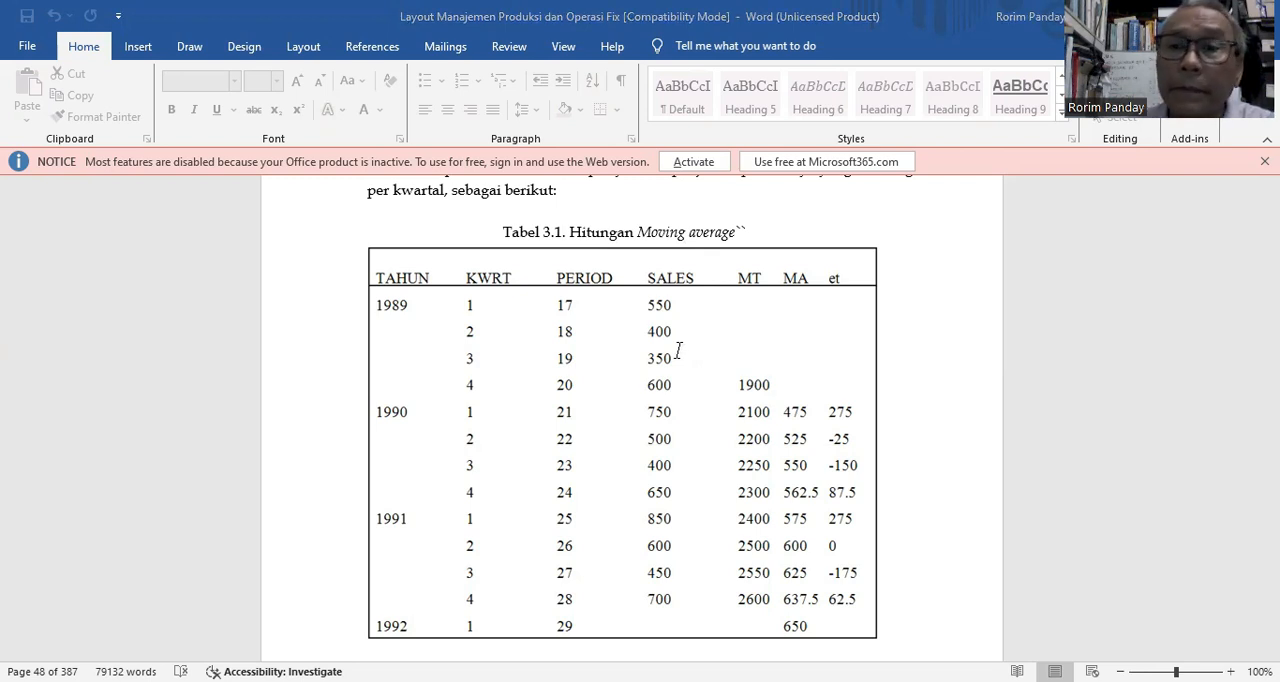
{"action": "key", "text": "alt+Tab"}
{"action": "type", "text": "55"}
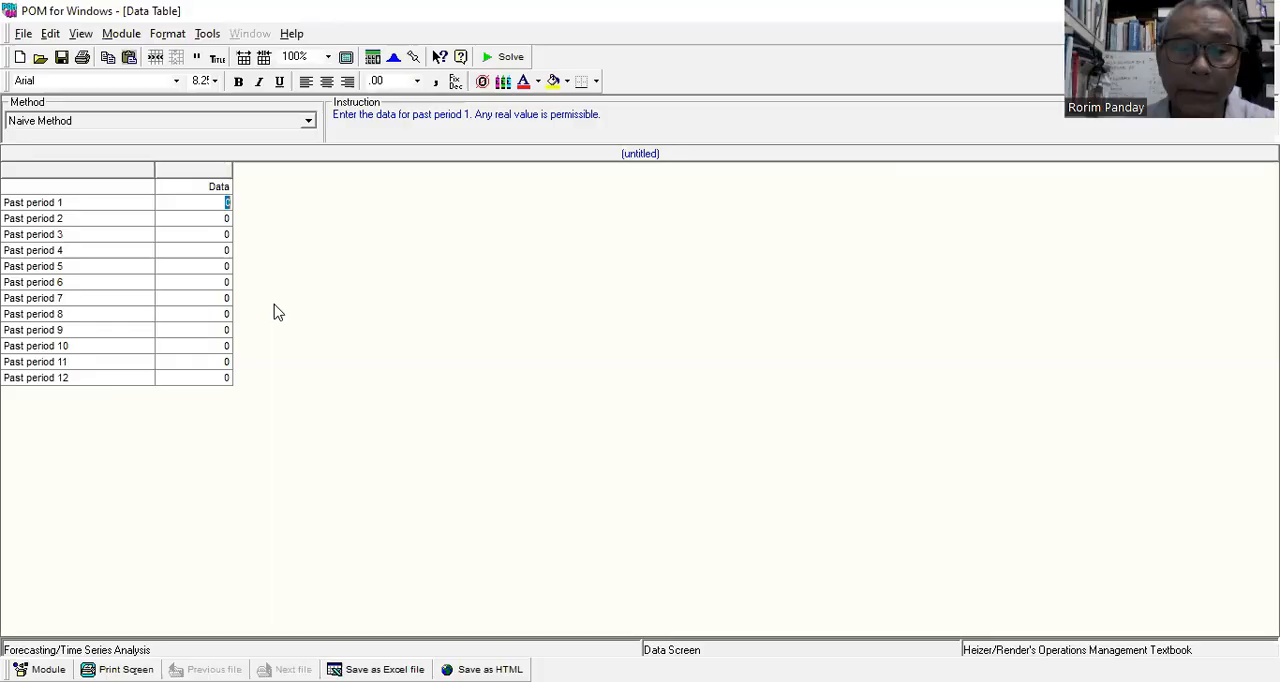
{"action": "type", "text": "0"}
{"action": "key", "text": "Return"}
{"action": "type", "text": "400"}
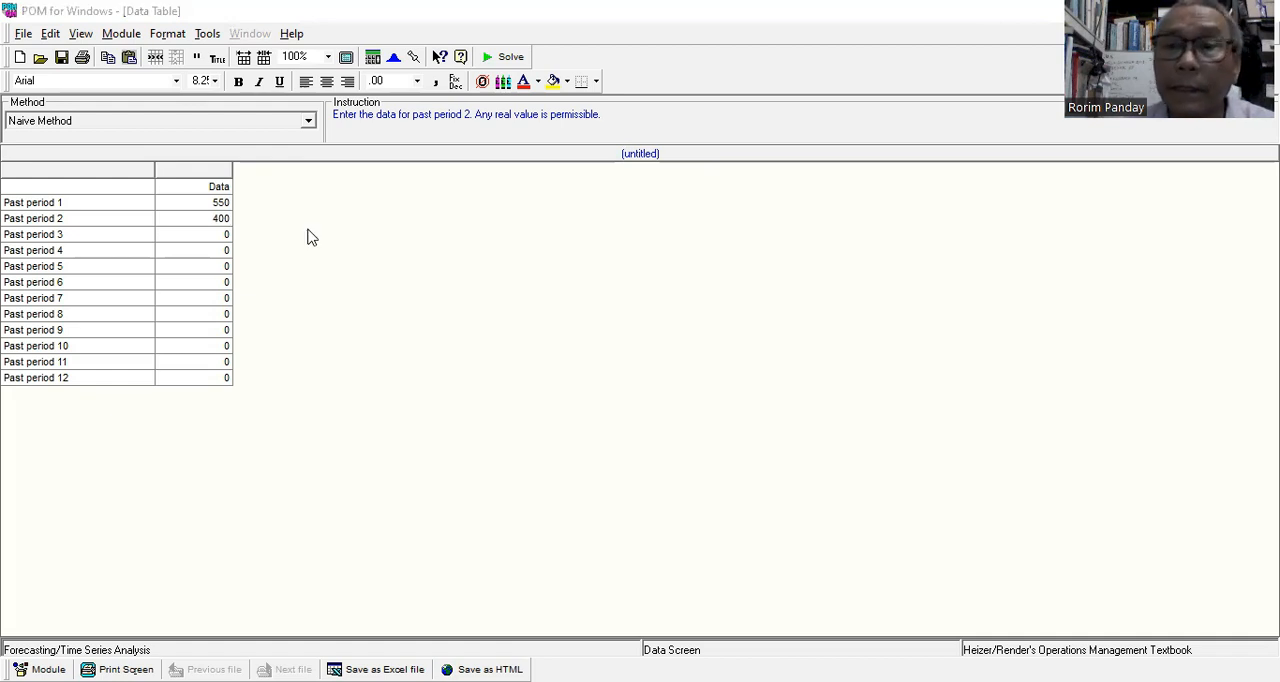
Consult the Word sales table again and enter 350 and 600 for past periods 3 and 4 in POM.
{"action": "key", "text": "alt+Tab"}
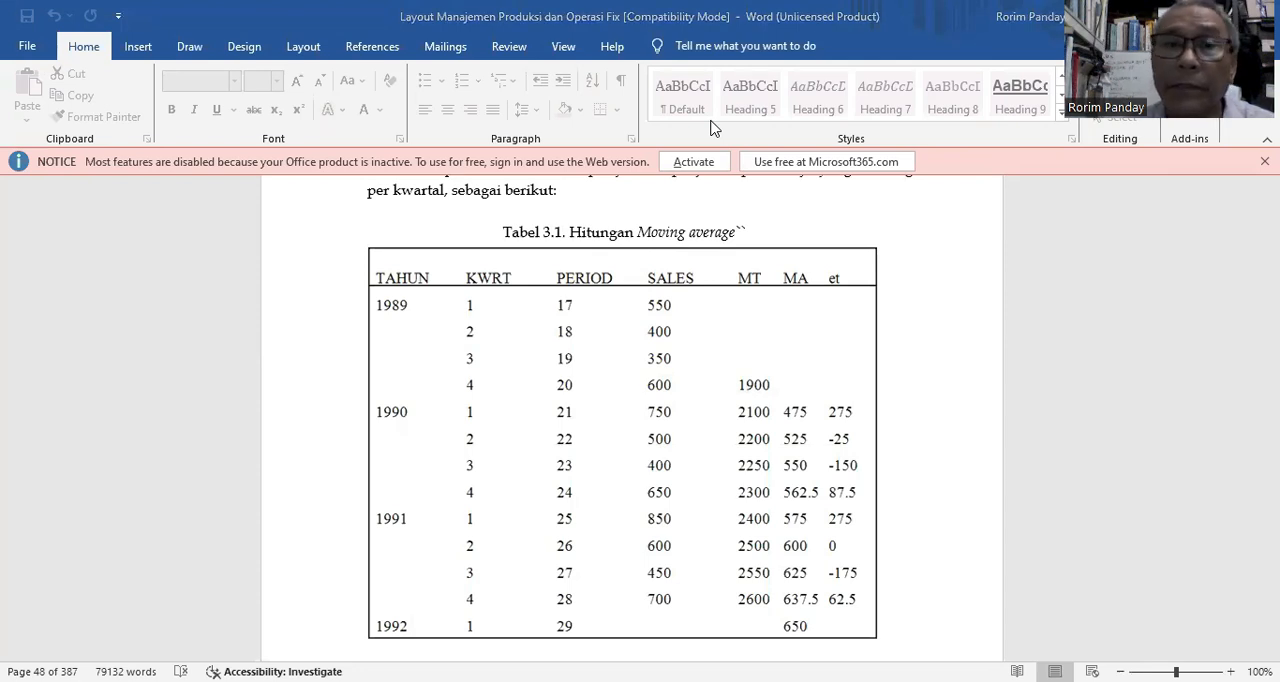
{"action": "key", "text": "alt+Tab"}
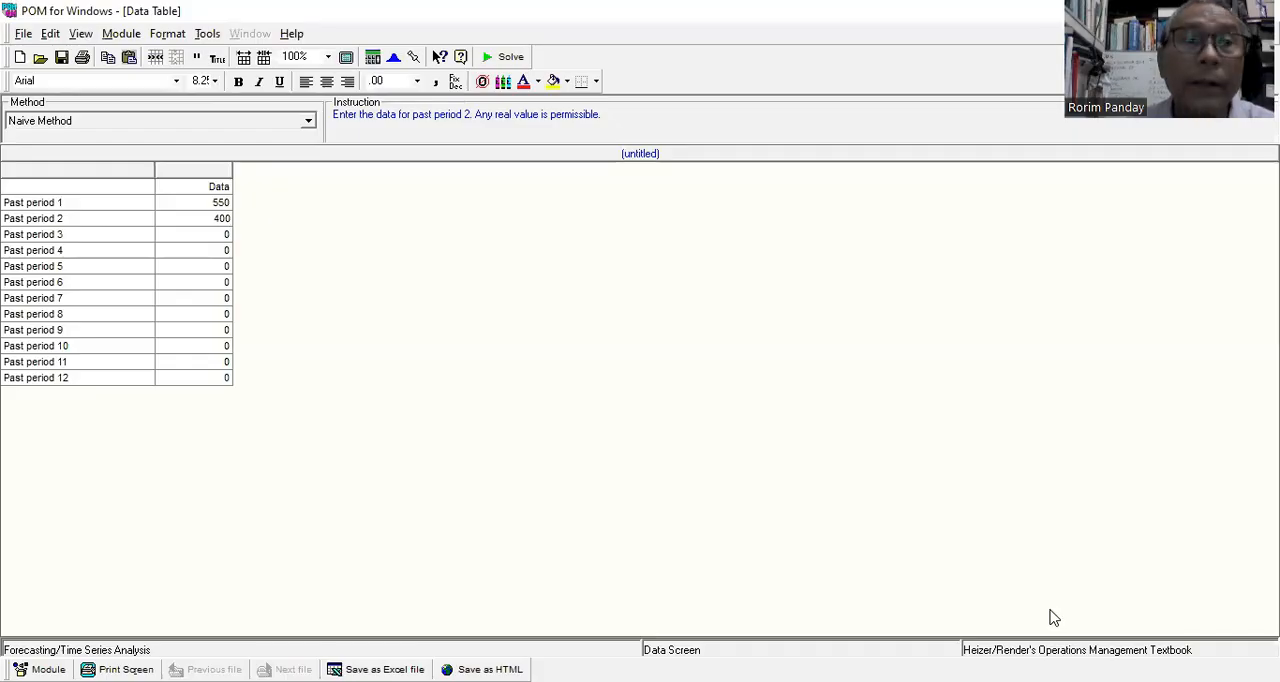
{"action": "left_click", "coordinate": [222, 236]}
{"action": "type", "text": "350"}
{"action": "key", "text": "Return"}
{"action": "type", "text": "600"}
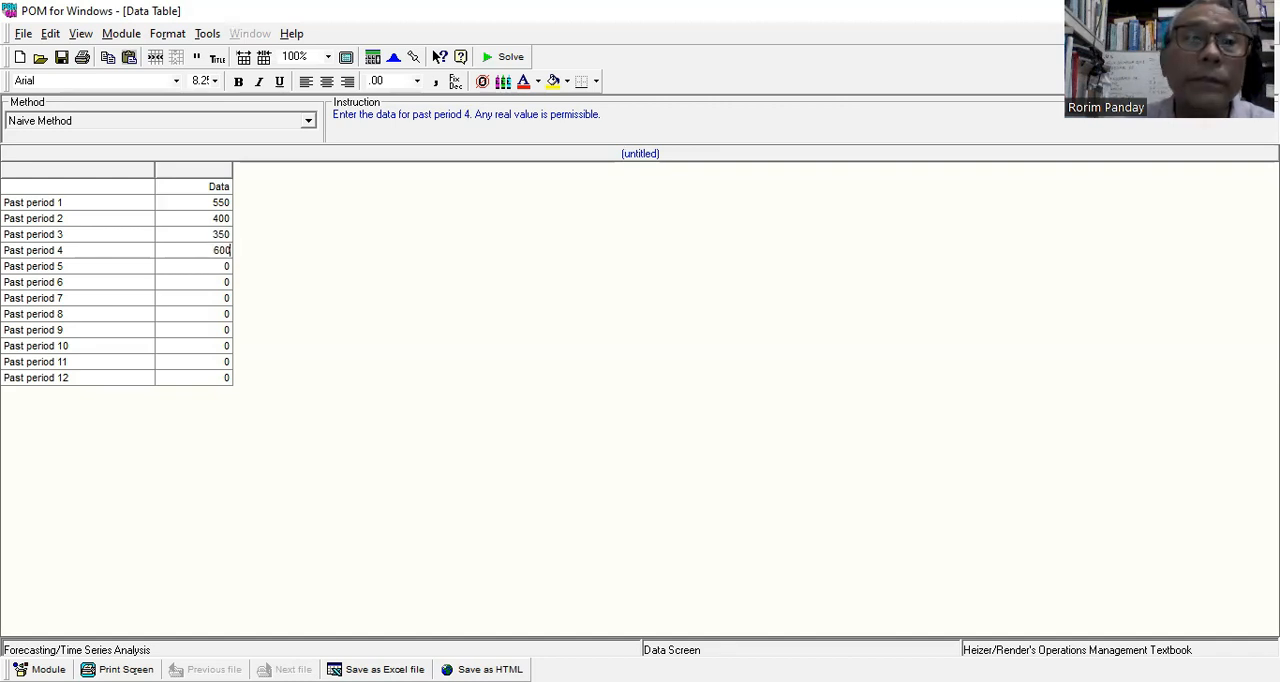
{"action": "key", "text": "Return"}
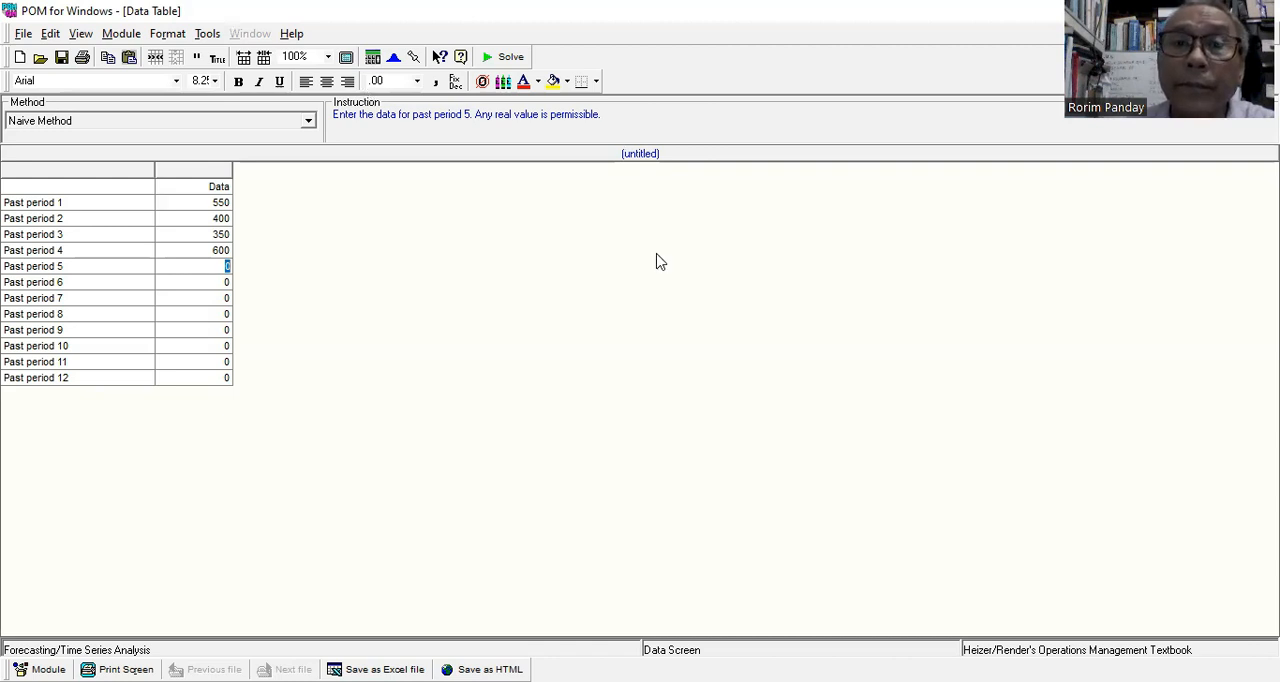
Read the 1990 sales in the Word table and enter 750 and 500 for past periods 5 and 6 in POM.
{"action": "key", "text": "alt+Tab"}
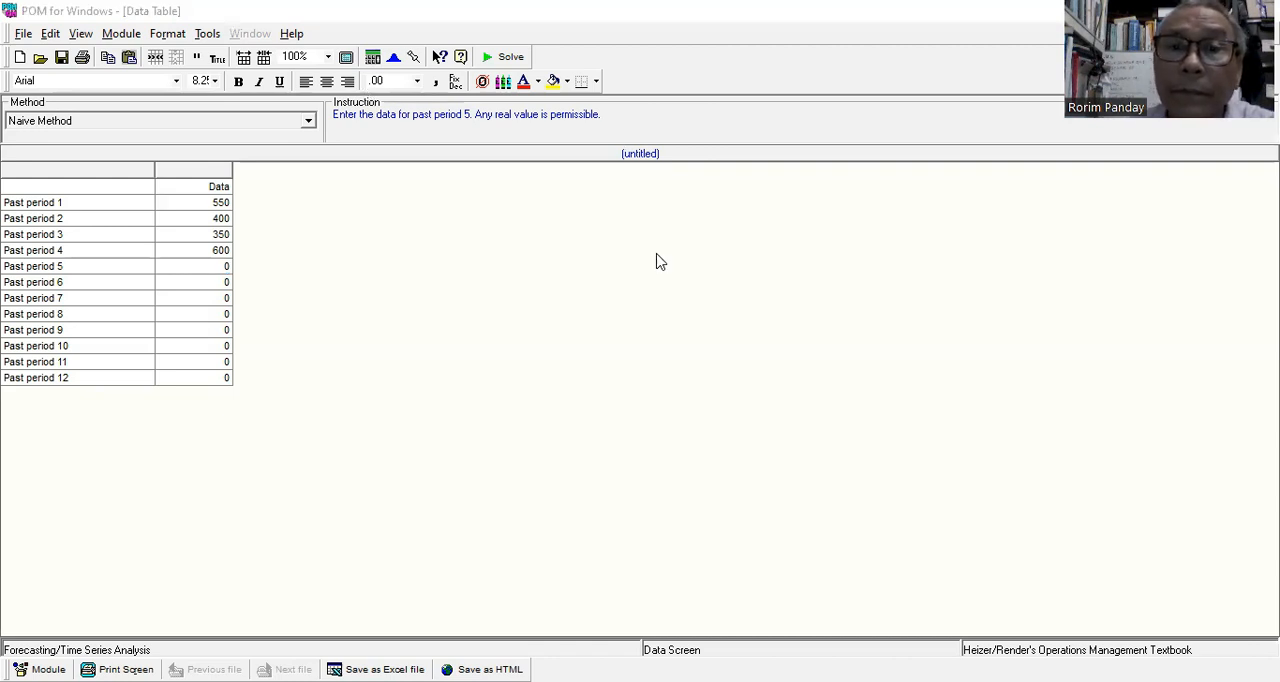
{"action": "key", "text": "alt+Tab"}
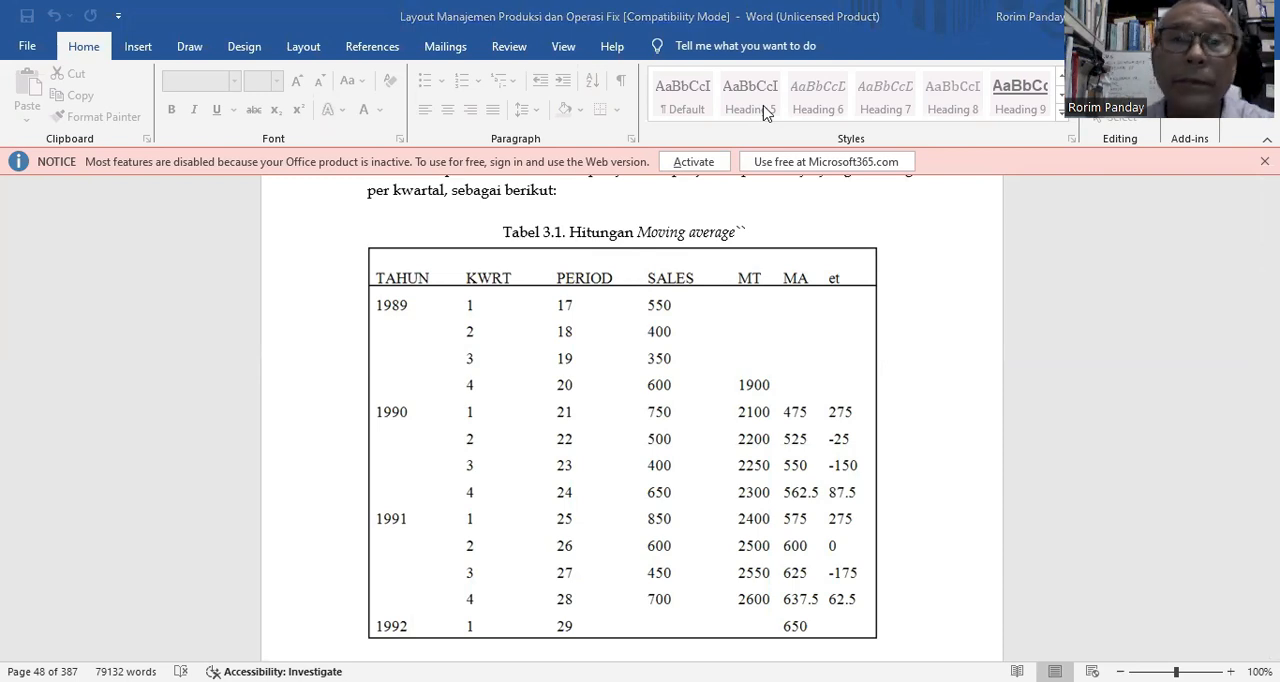
{"action": "key", "text": "alt+Tab"}
{"action": "type", "text": "750"}
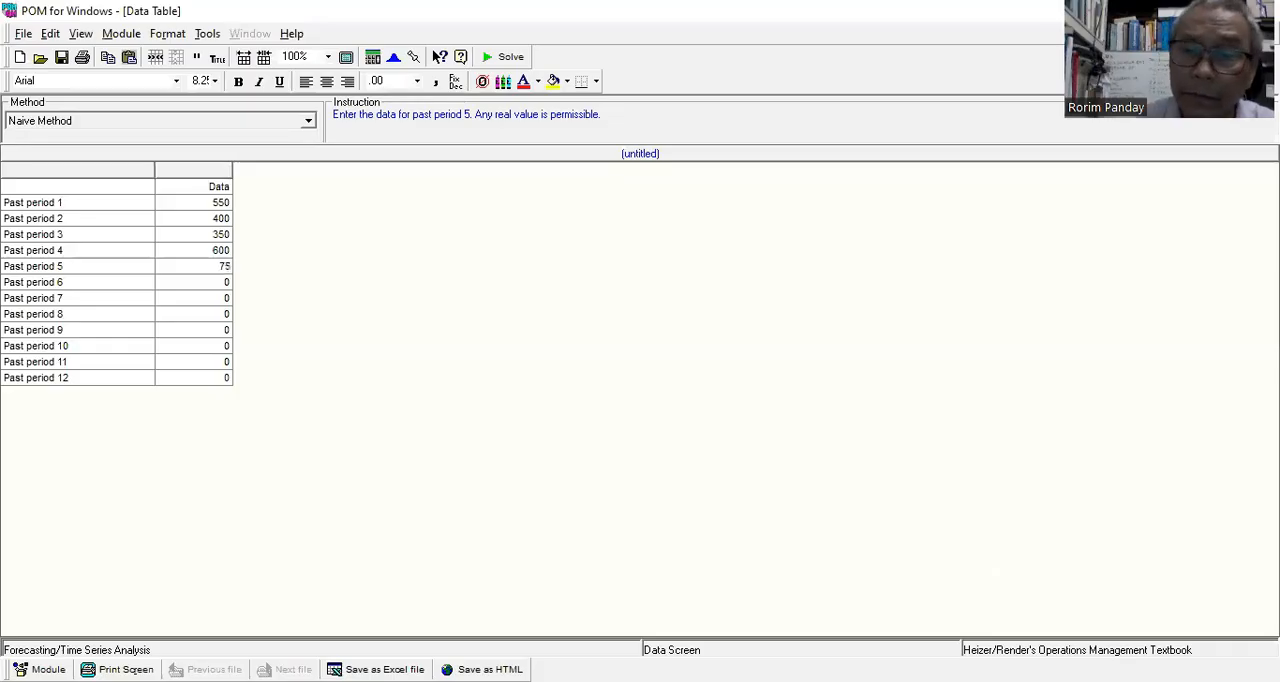
{"action": "key", "text": "Return"}
{"action": "type", "text": "500"}
{"action": "key", "text": "Return"}
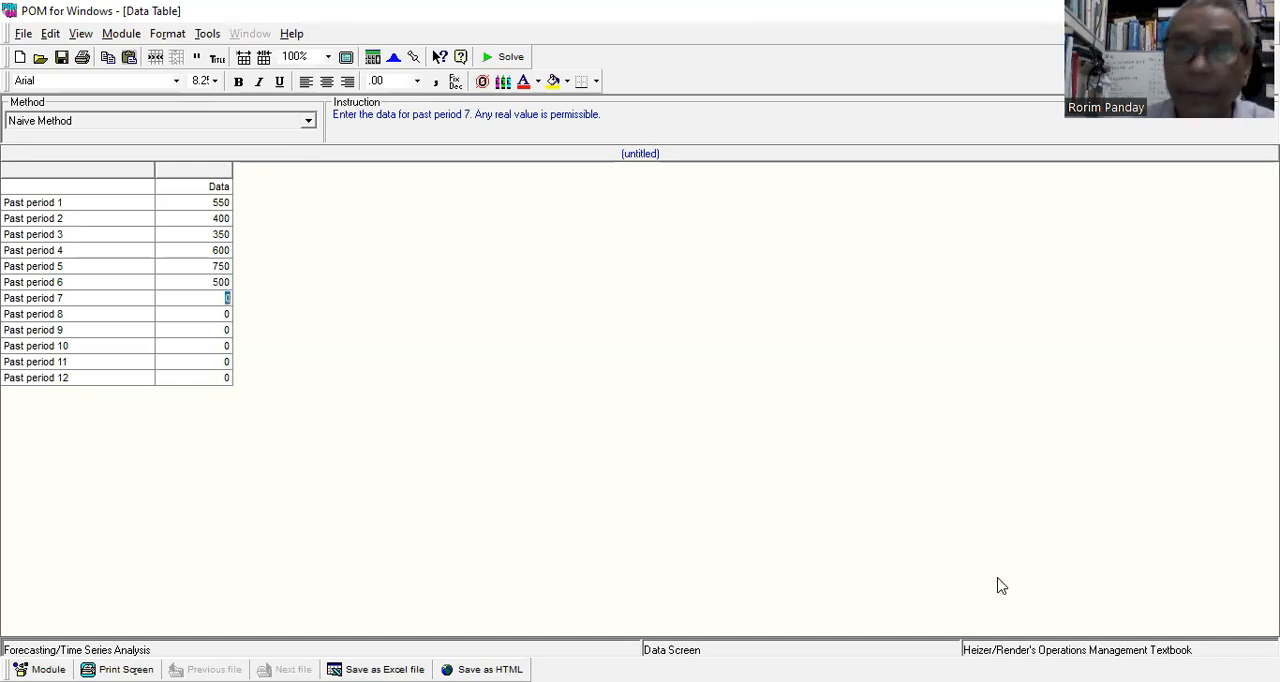
Return to the Word table for the remaining 1990 sales and enter 400 and 650 for past periods 7 and 8 in POM.
{"action": "left_click", "coordinate": [735, 37]}
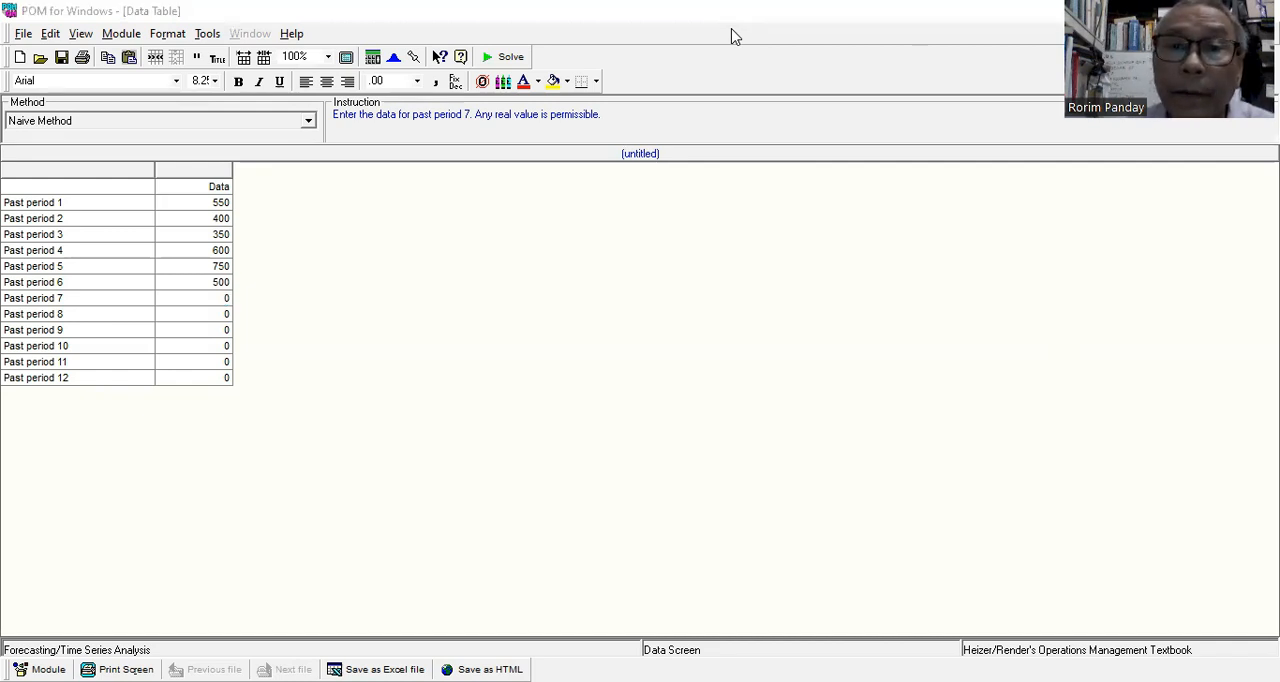
{"action": "key", "text": "alt+Tab"}
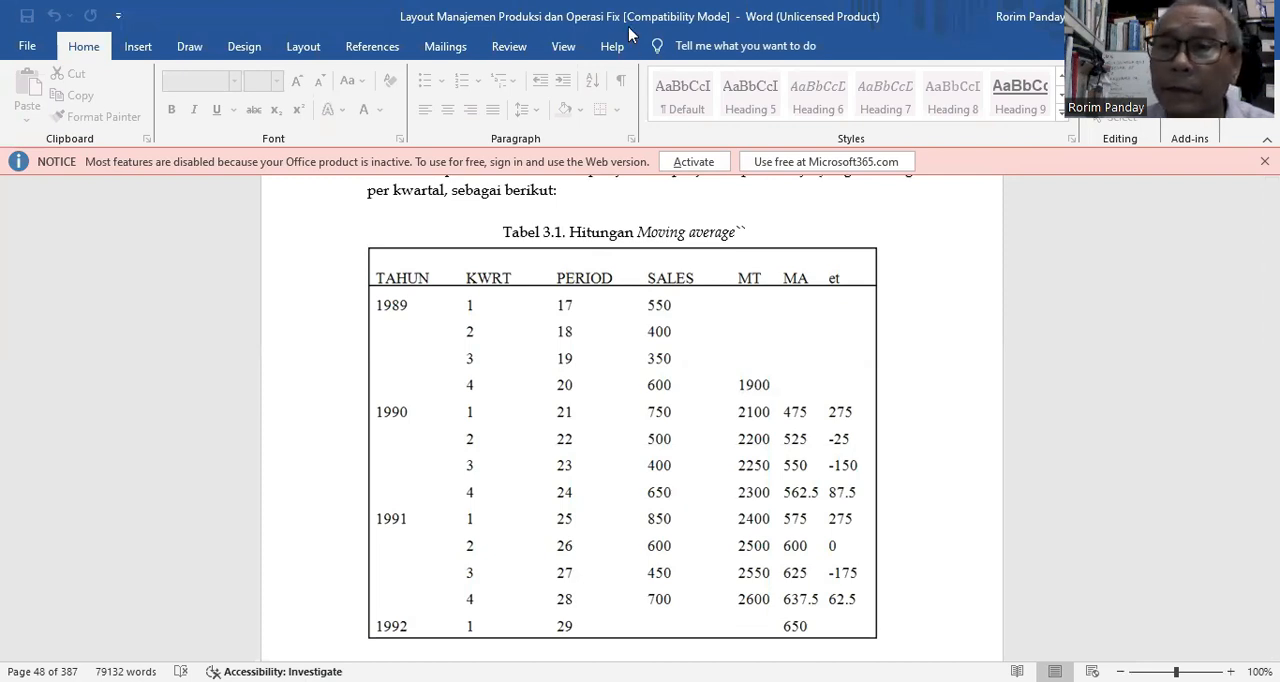
{"action": "key", "text": "alt+Tab"}
{"action": "type", "text": "400"}
{"action": "key", "text": "Return"}
{"action": "type", "text": "650"}
{"action": "key", "text": "Return"}
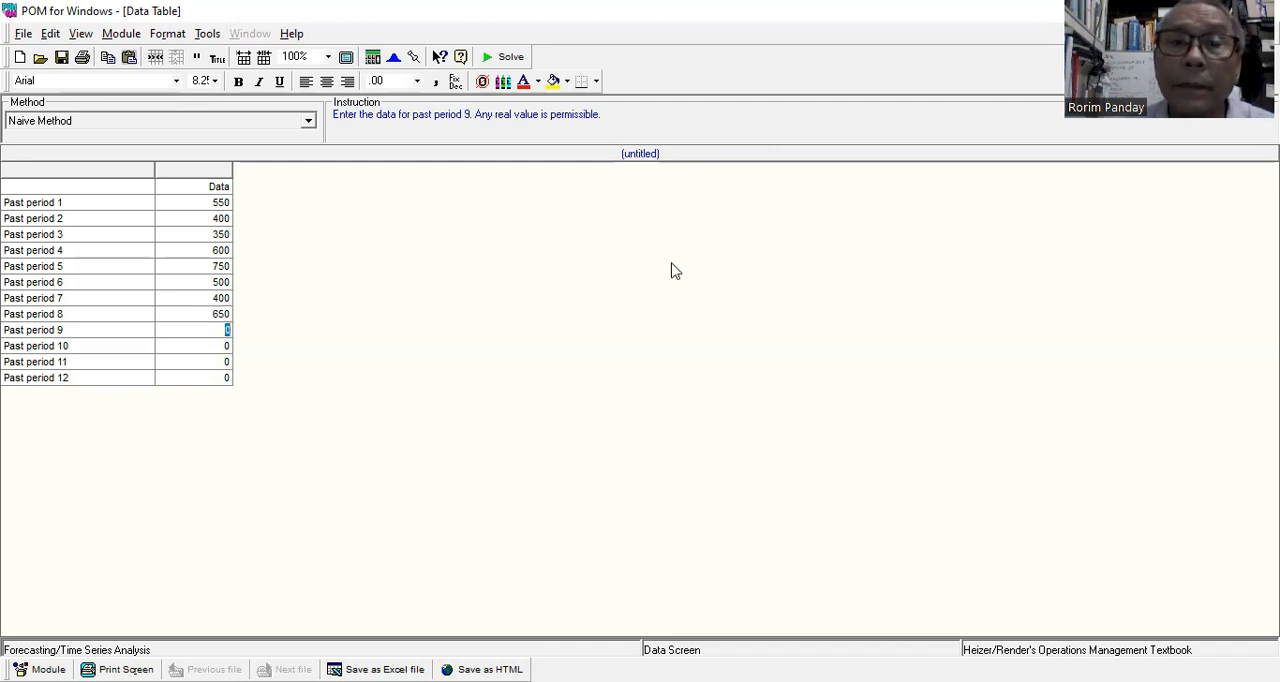
Look up the 1991 sales in the Word table and enter 850 and 600 for past periods 9 and 10 in POM.
{"action": "key", "text": "alt+Tab"}
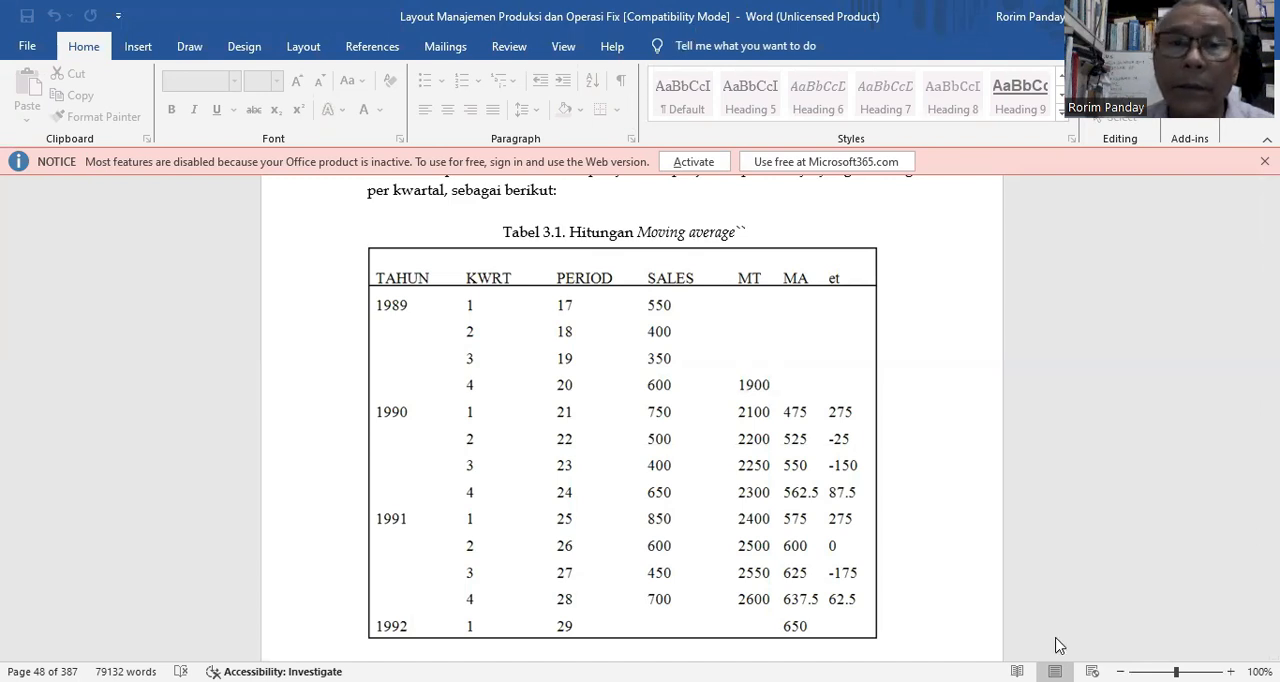
{"action": "type", "text": "850"}
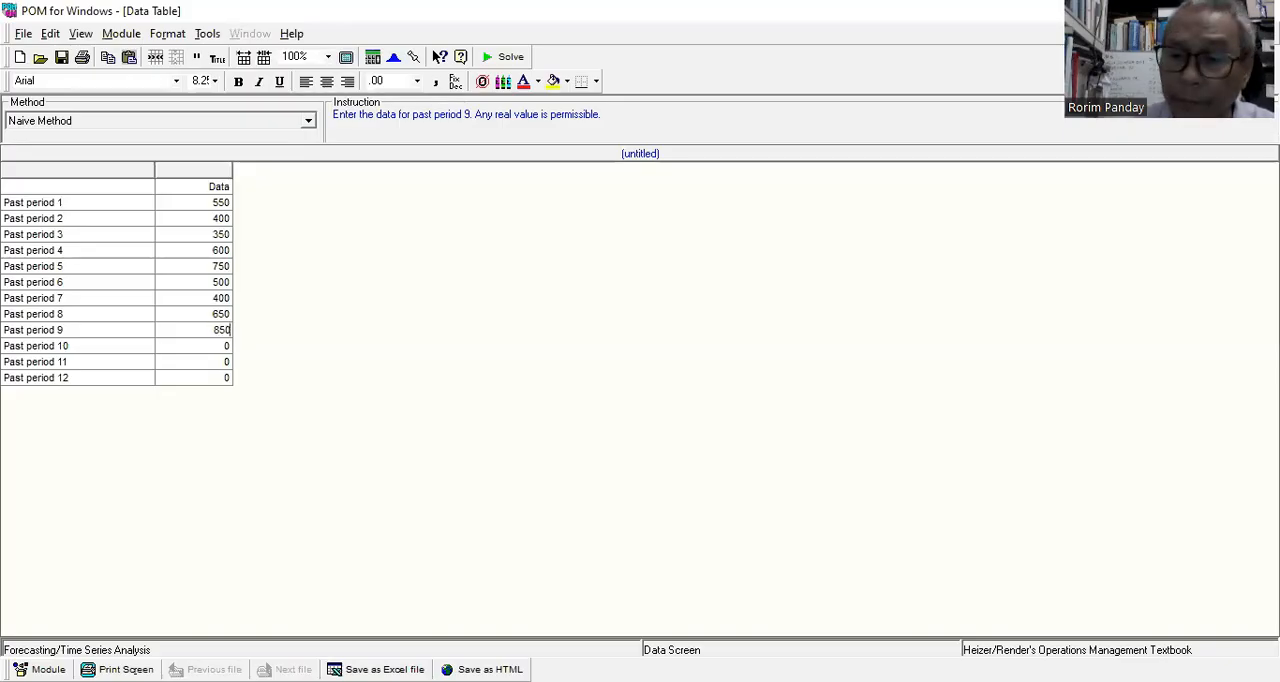
{"action": "key", "text": "Return"}
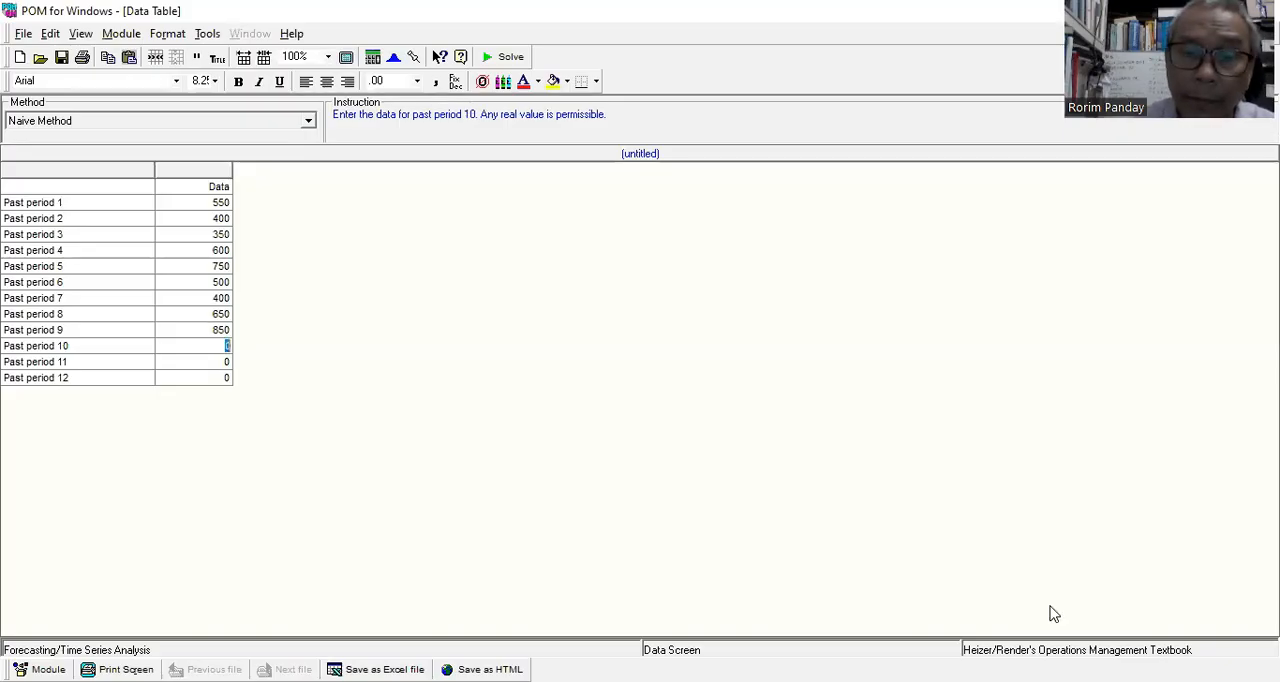
{"action": "type", "text": "600"}
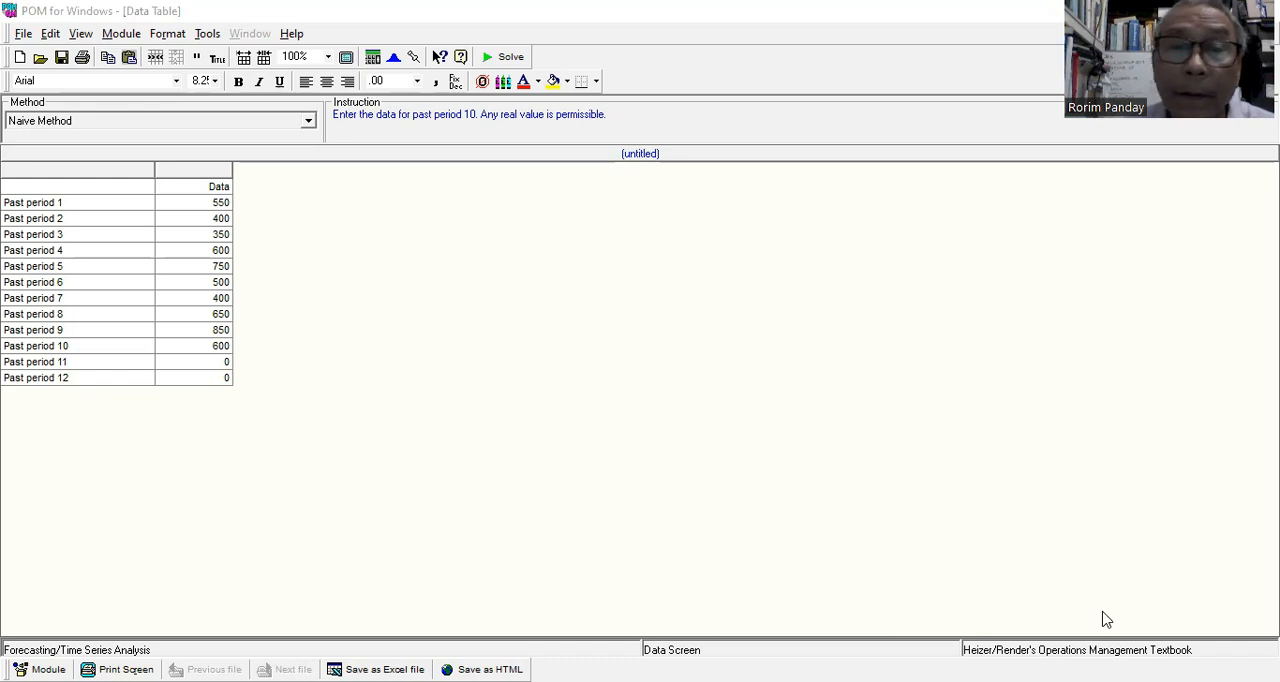
Check the last 1991 sales in the Word table and enter 450 and 700 for past periods 11 and 12 in POM.
{"action": "key", "text": "alt+Tab"}
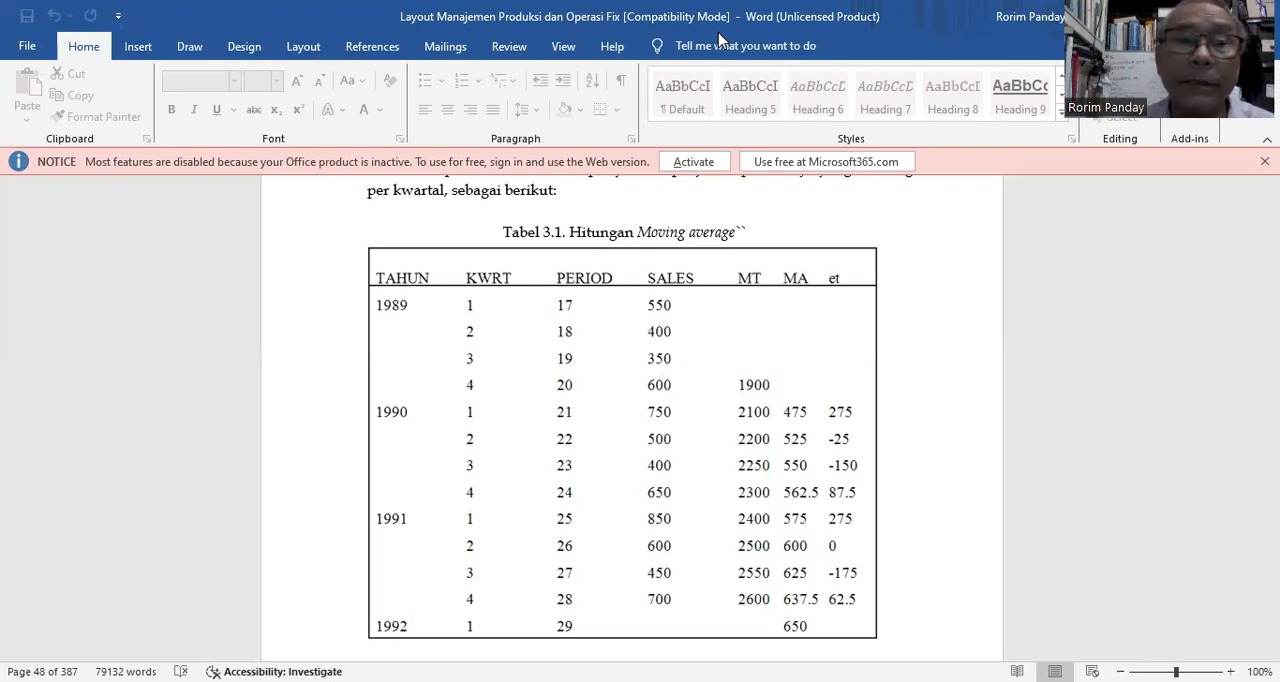
{"action": "key", "text": "alt+Tab"}
{"action": "type", "text": "450"}
{"action": "key", "text": "Return"}
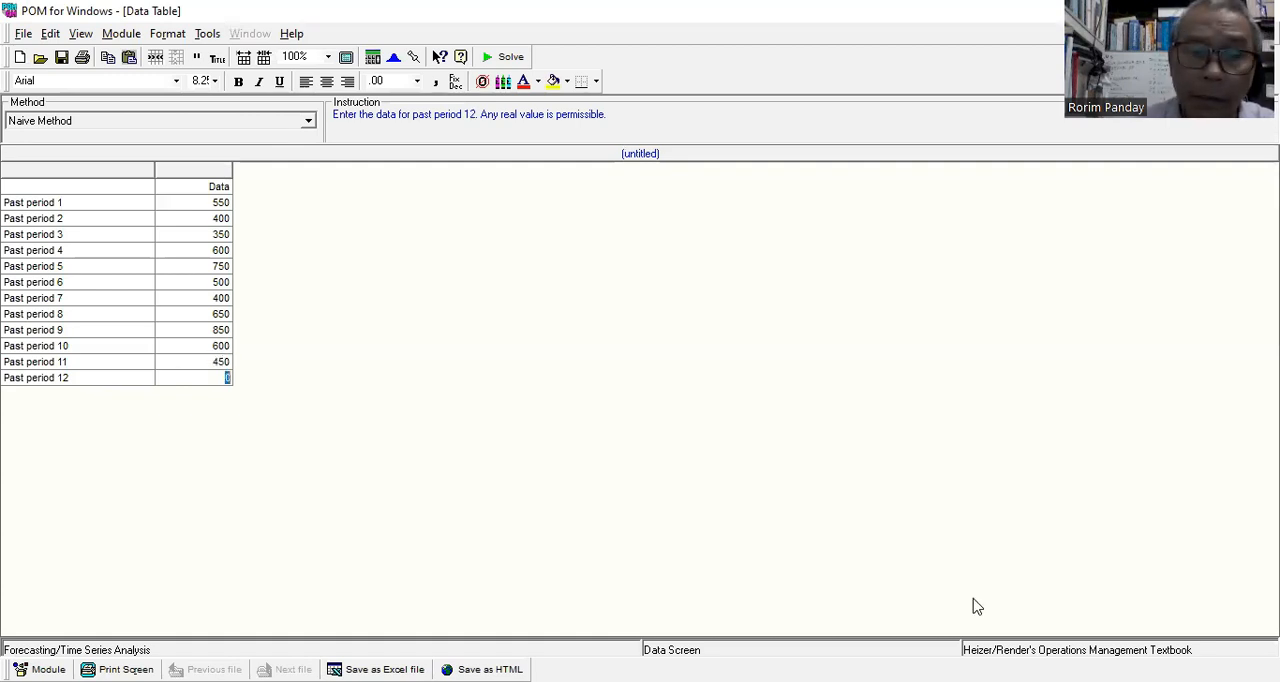
{"action": "type", "text": "700"}
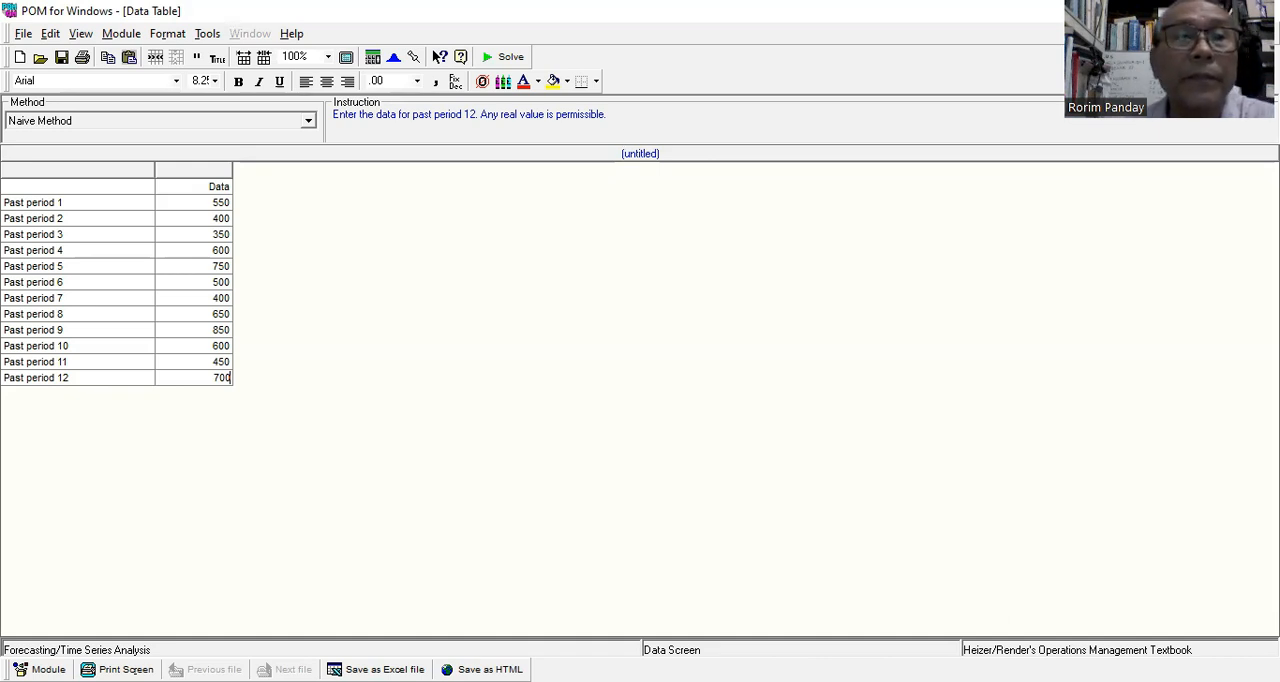
Solve the forecast with the Naive Method and open the Details and Error Analysis results.
{"action": "left_click", "coordinate": [309, 122]}
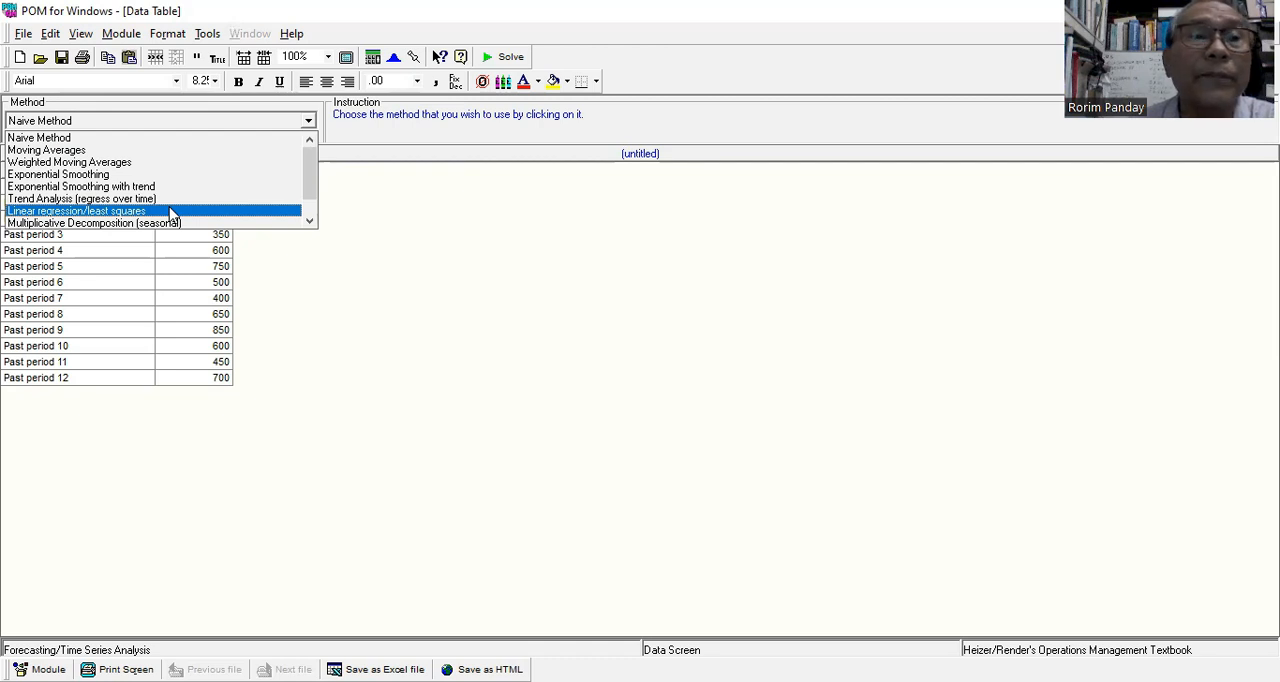
{"action": "left_click", "coordinate": [180, 122]}
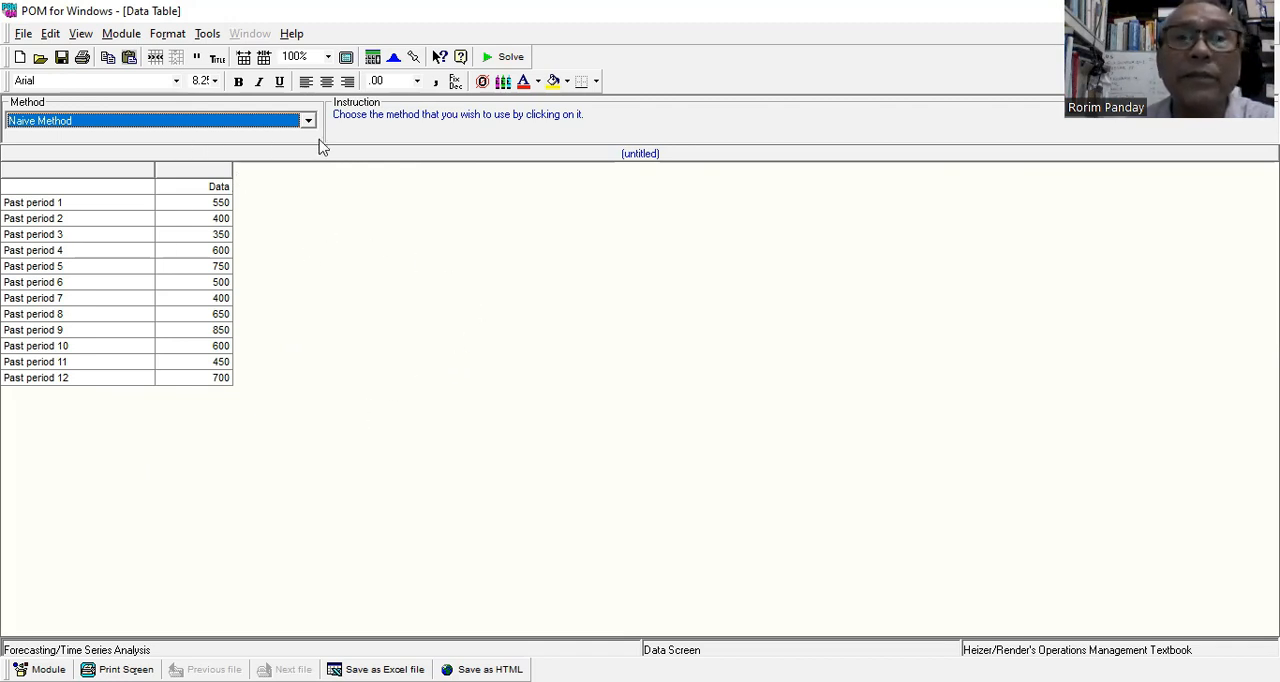
{"action": "left_click", "coordinate": [505, 59]}
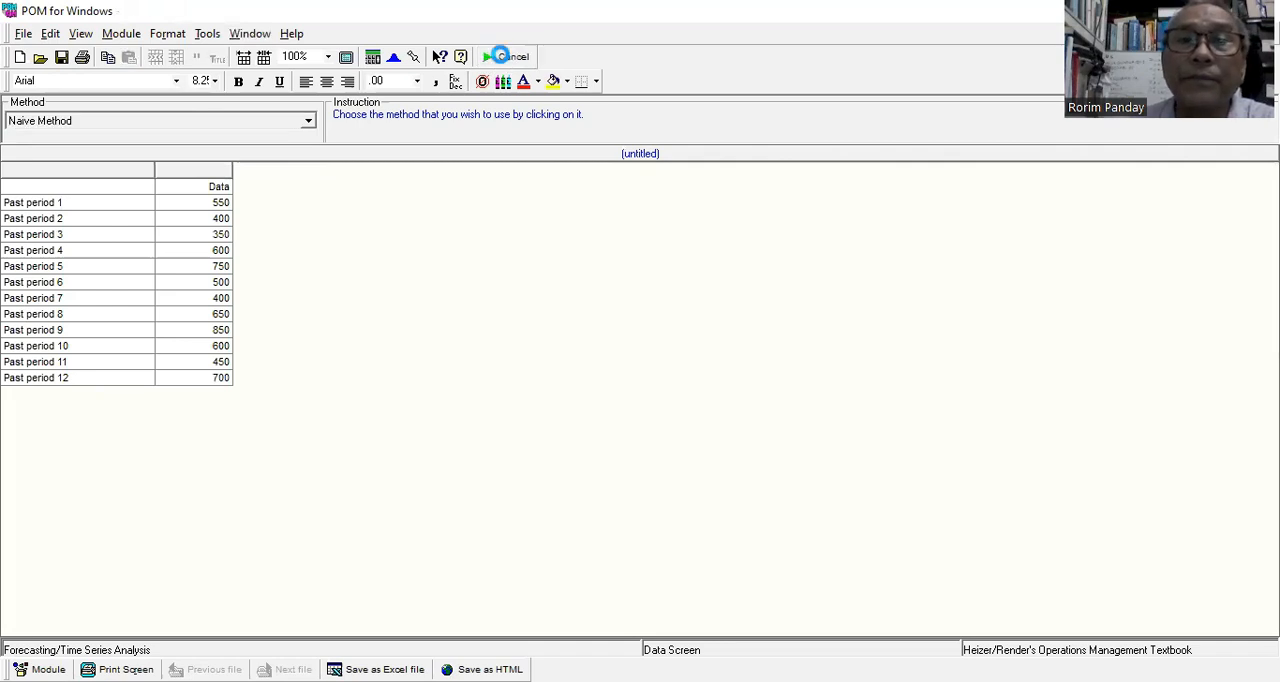
{"action": "key", "text": "alt+w"}
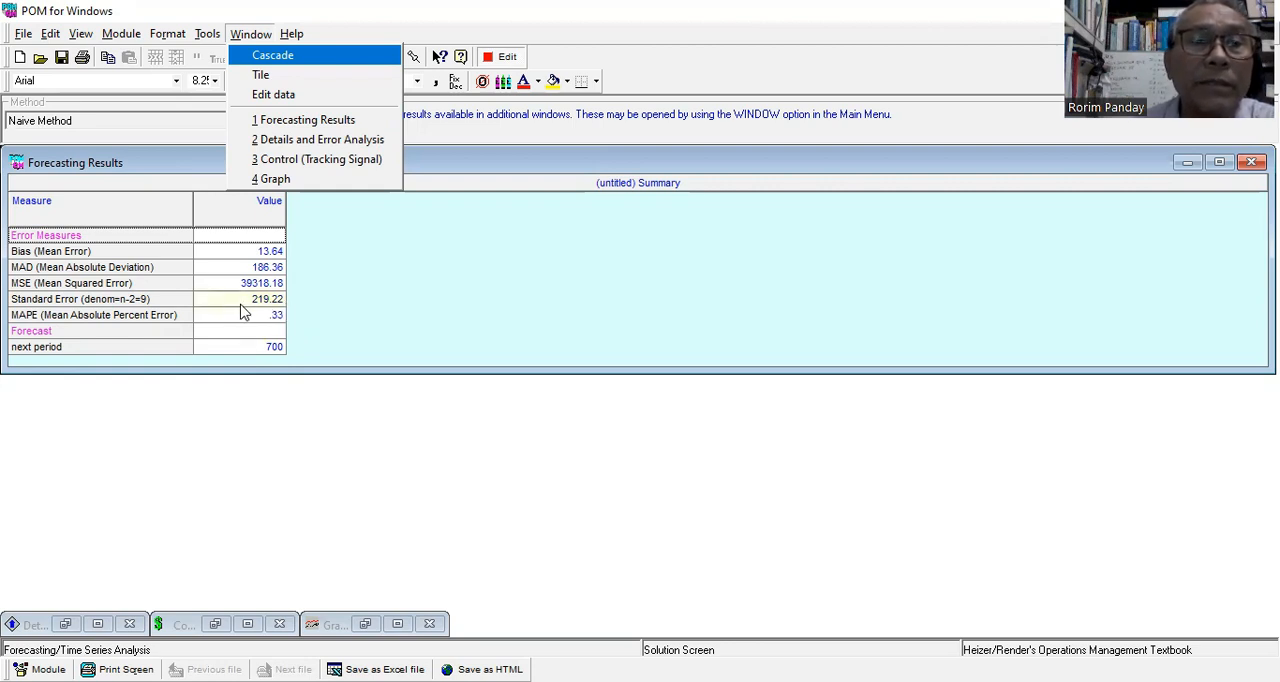
{"action": "left_click", "coordinate": [363, 145]}
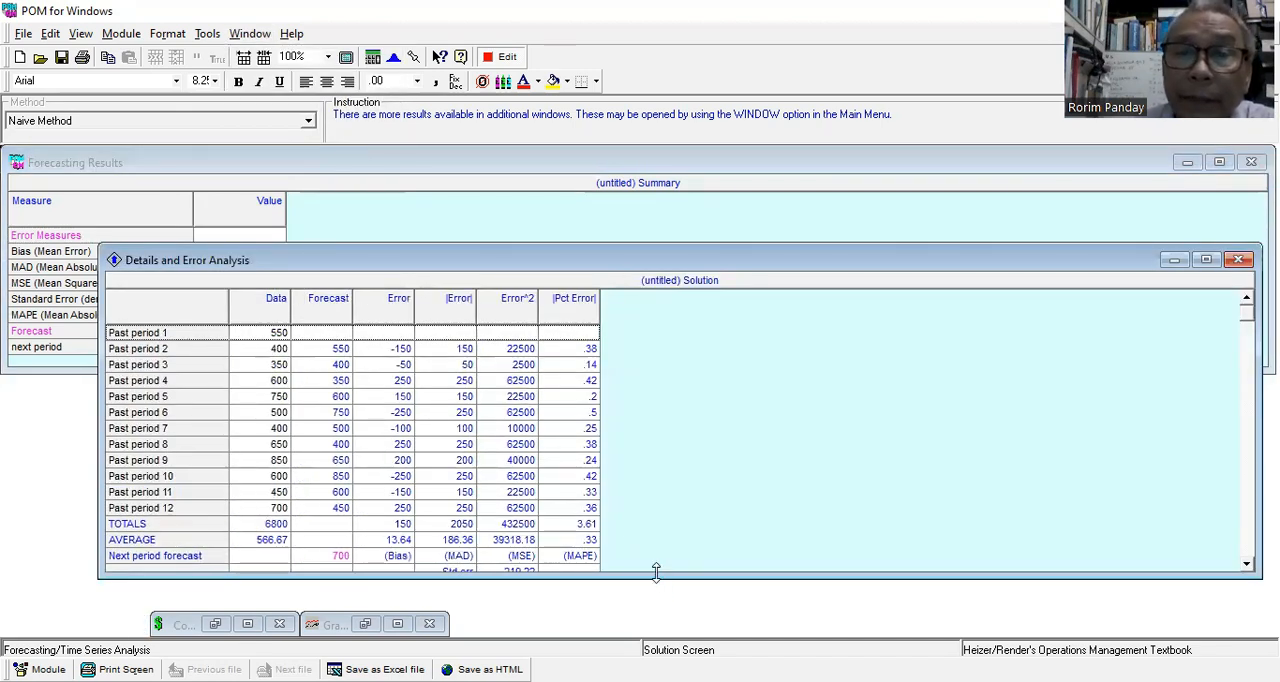
Enlarge and reposition the Details and Error Analysis window to review it beside the summary, and open the Naive Method graph.
{"action": "left_click_drag", "start_coordinate": [656, 572], "coordinate": [530, 606]}
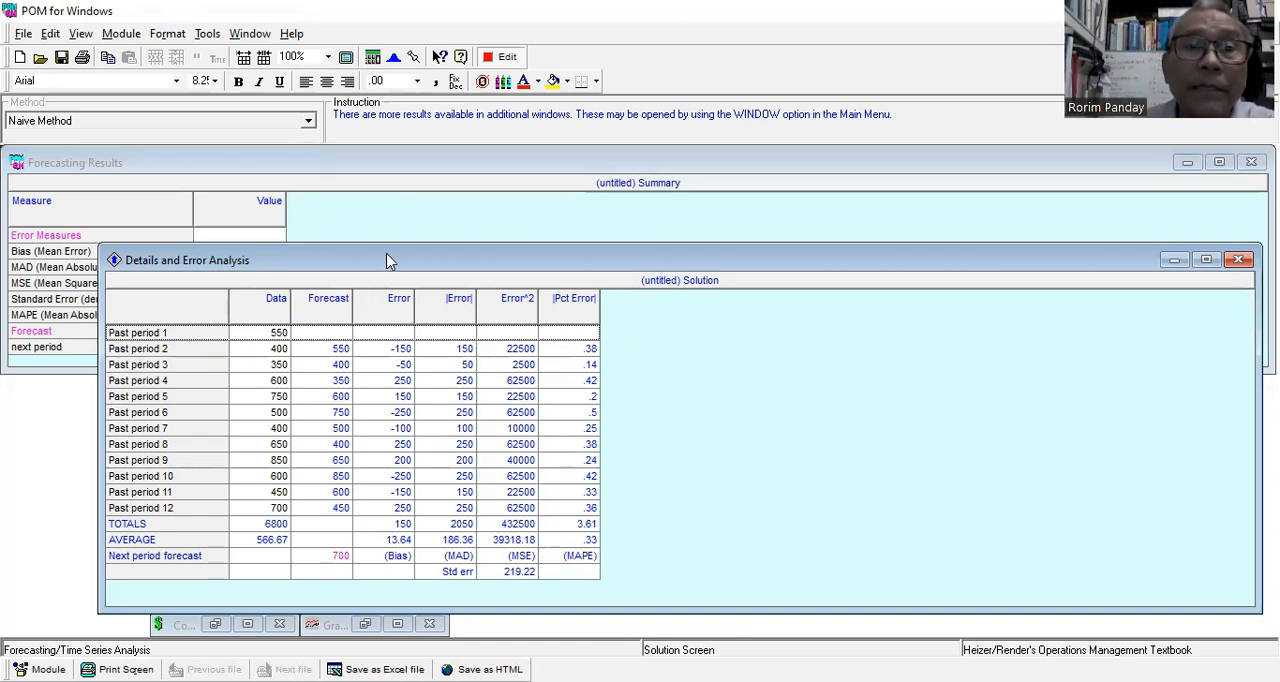
{"action": "left_click_drag", "start_coordinate": [390, 262], "coordinate": [609, 250]}
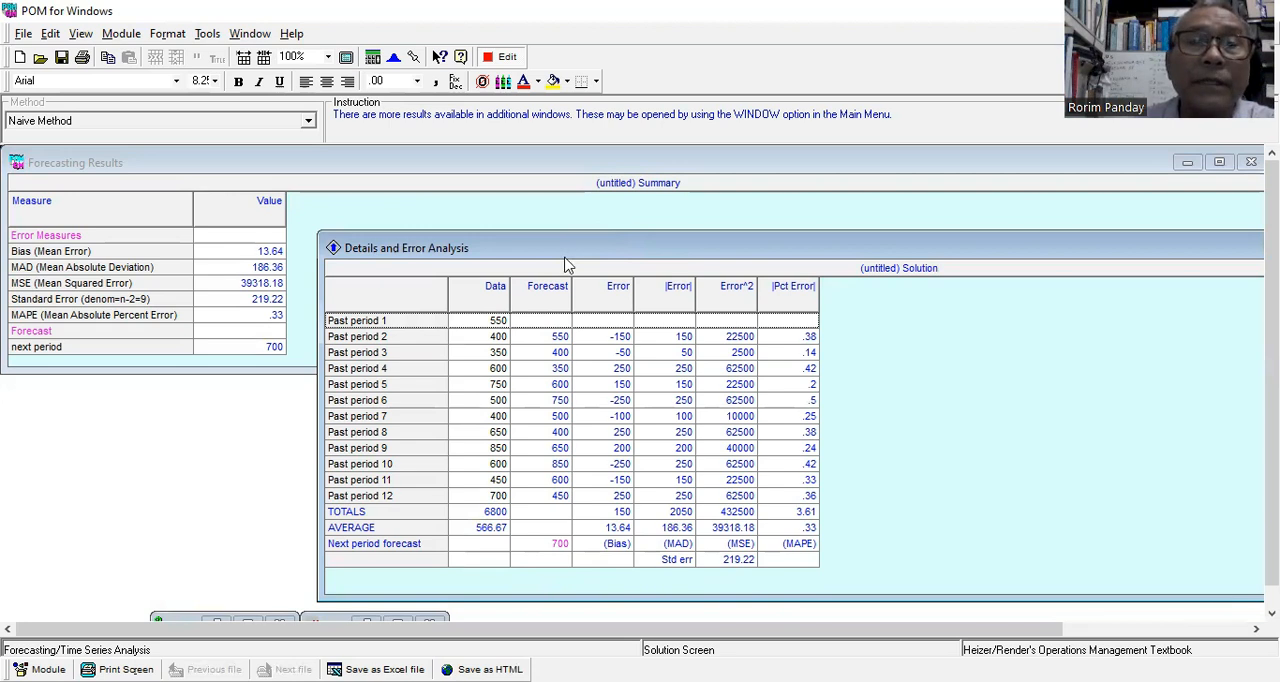
{"action": "left_click_drag", "start_coordinate": [628, 240], "coordinate": [349, 357]}
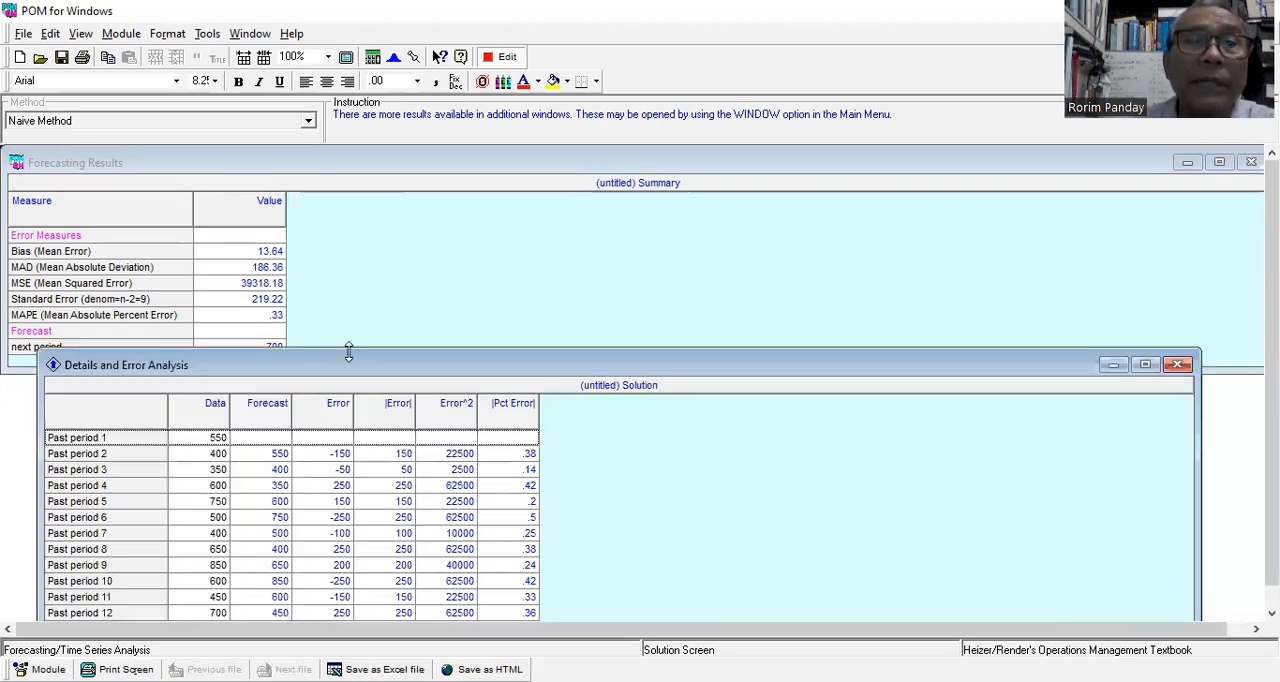
{"action": "left_click", "coordinate": [249, 34]}
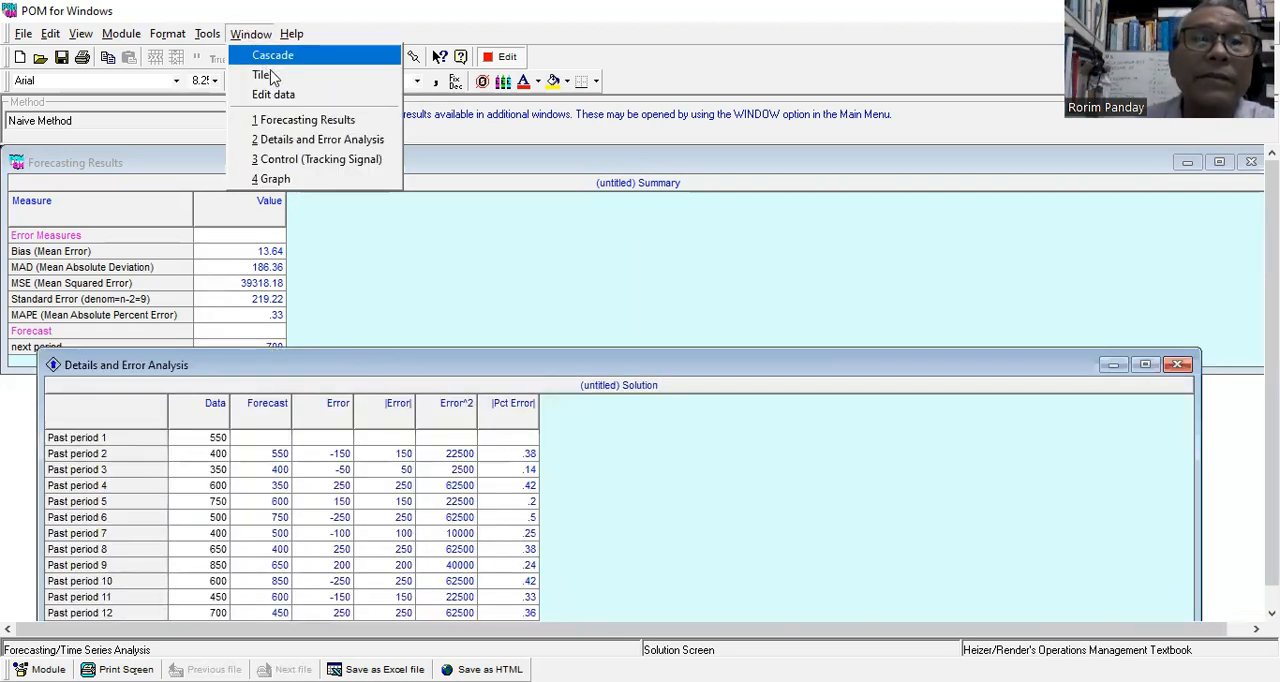
{"action": "left_click", "coordinate": [308, 180]}
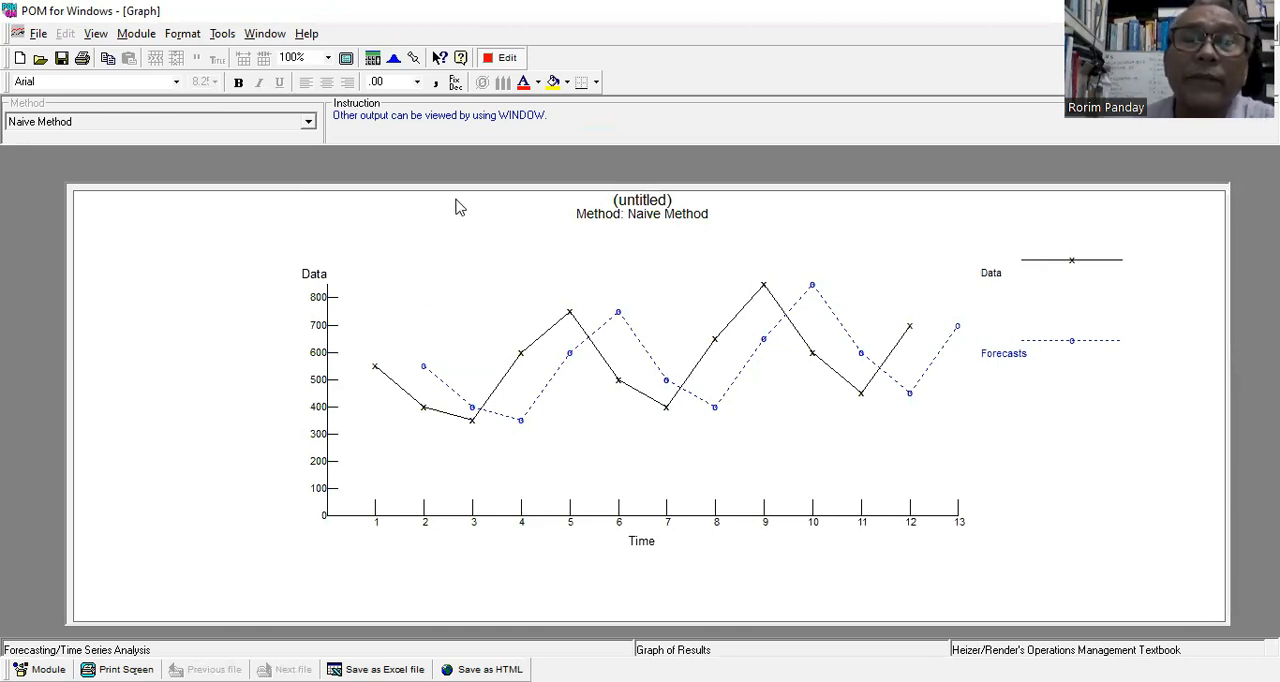
Switch the forecasting method to Moving Averages, solve with 1 period to average, and show the forecast graph.
{"action": "left_click", "coordinate": [508, 58]}
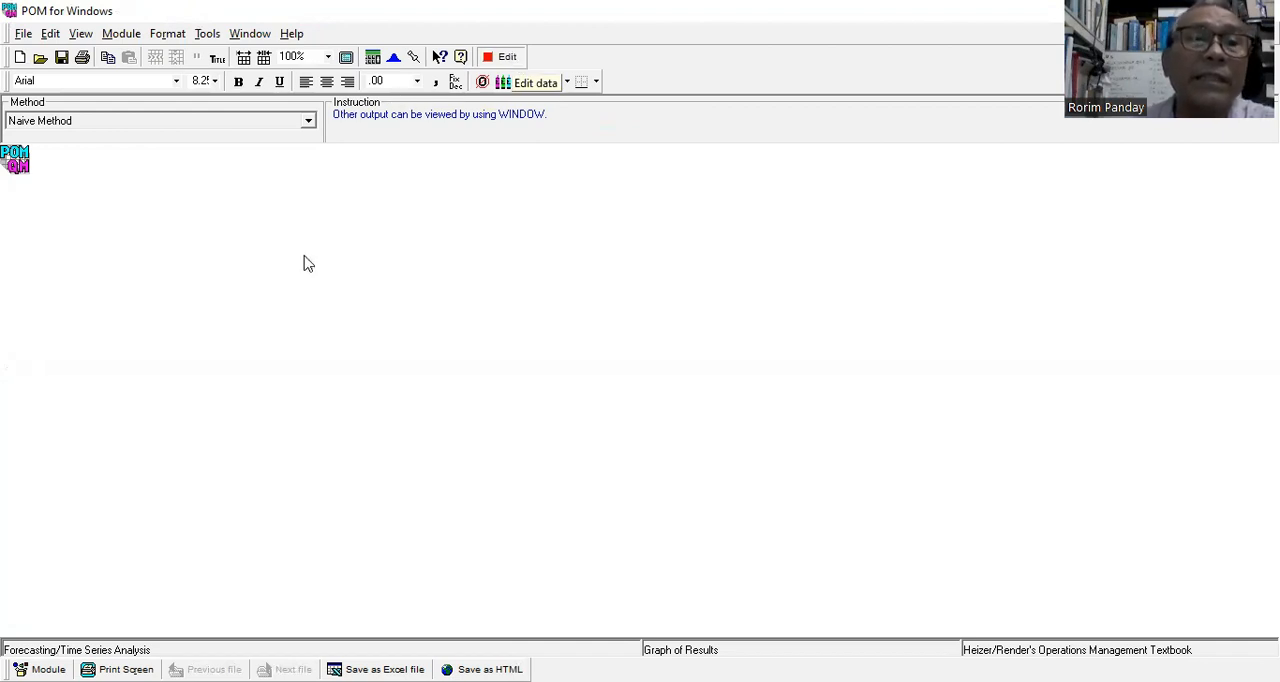
{"action": "left_click", "coordinate": [508, 58]}
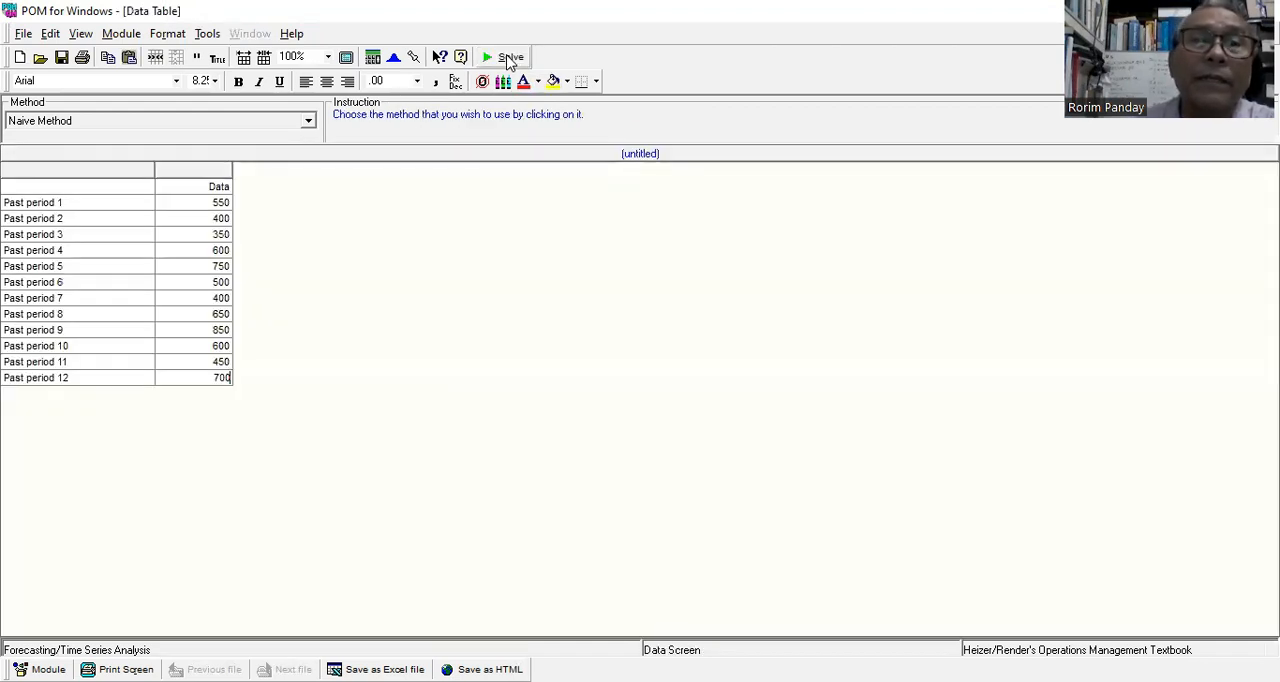
{"action": "left_click", "coordinate": [309, 122]}
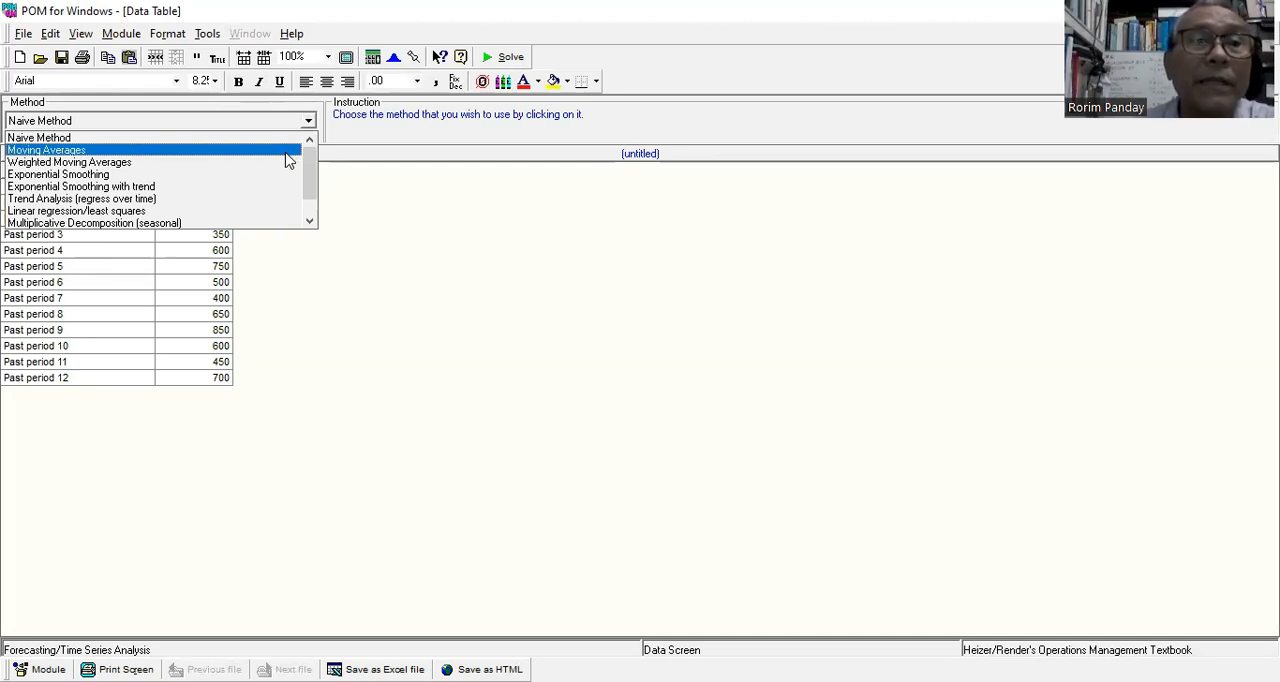
{"action": "left_click", "coordinate": [288, 160]}
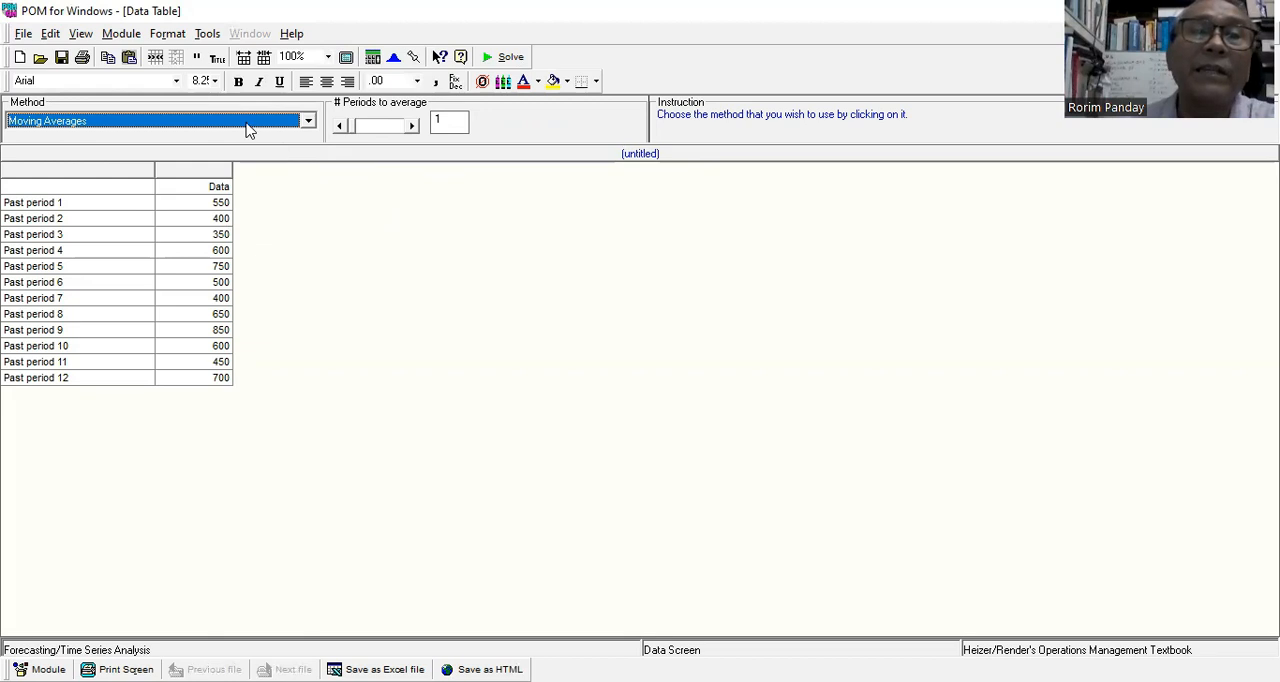
{"action": "left_click", "coordinate": [510, 58]}
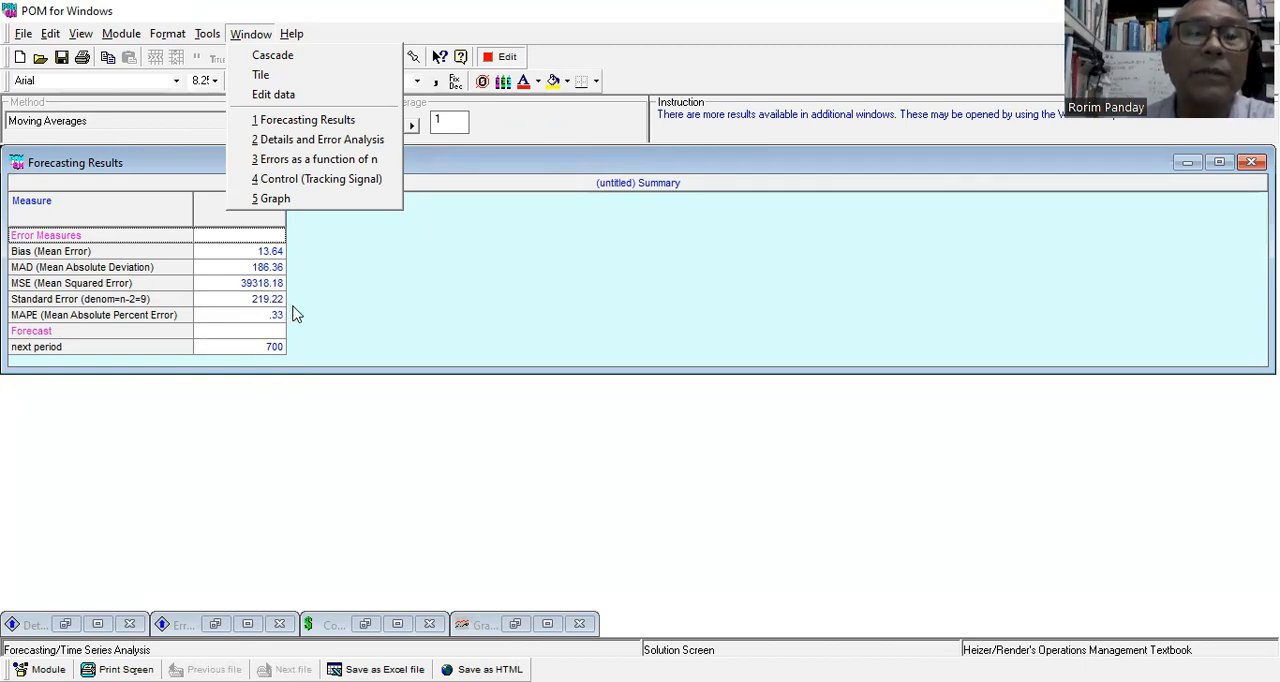
{"action": "left_click", "coordinate": [304, 199]}
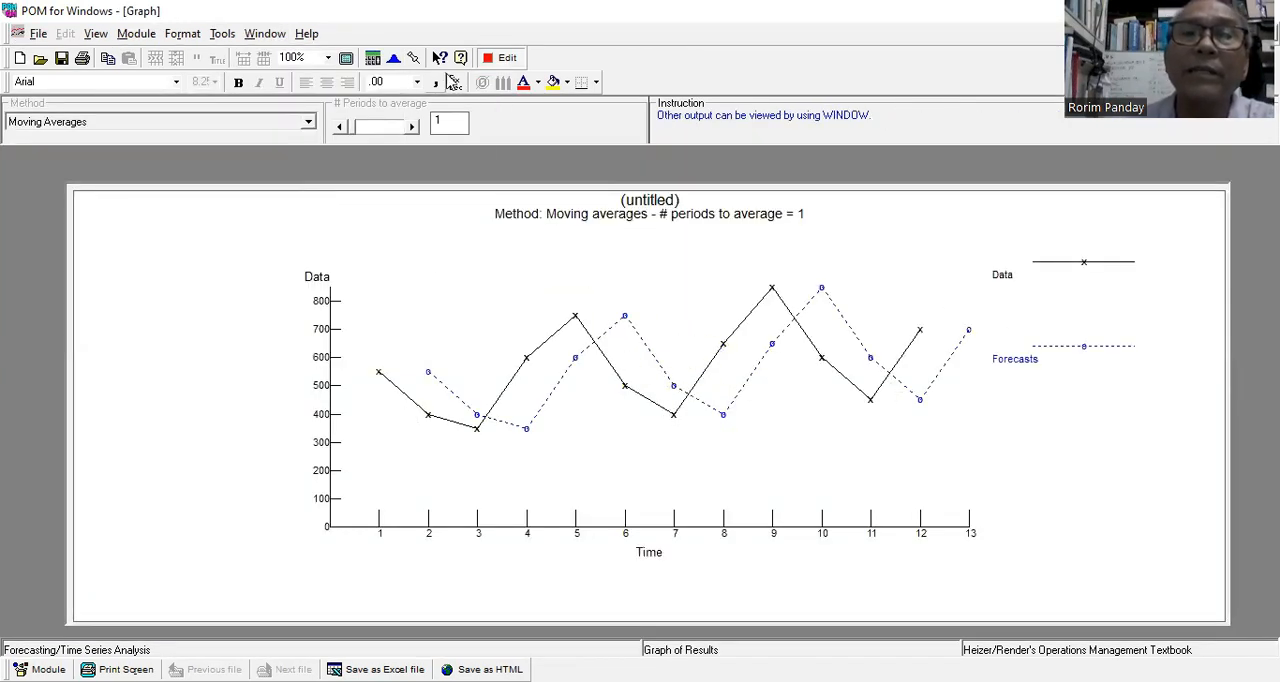
Set the moving average to 2 periods, solve the forecast again, and show its graph.
{"action": "left_click", "coordinate": [497, 60]}
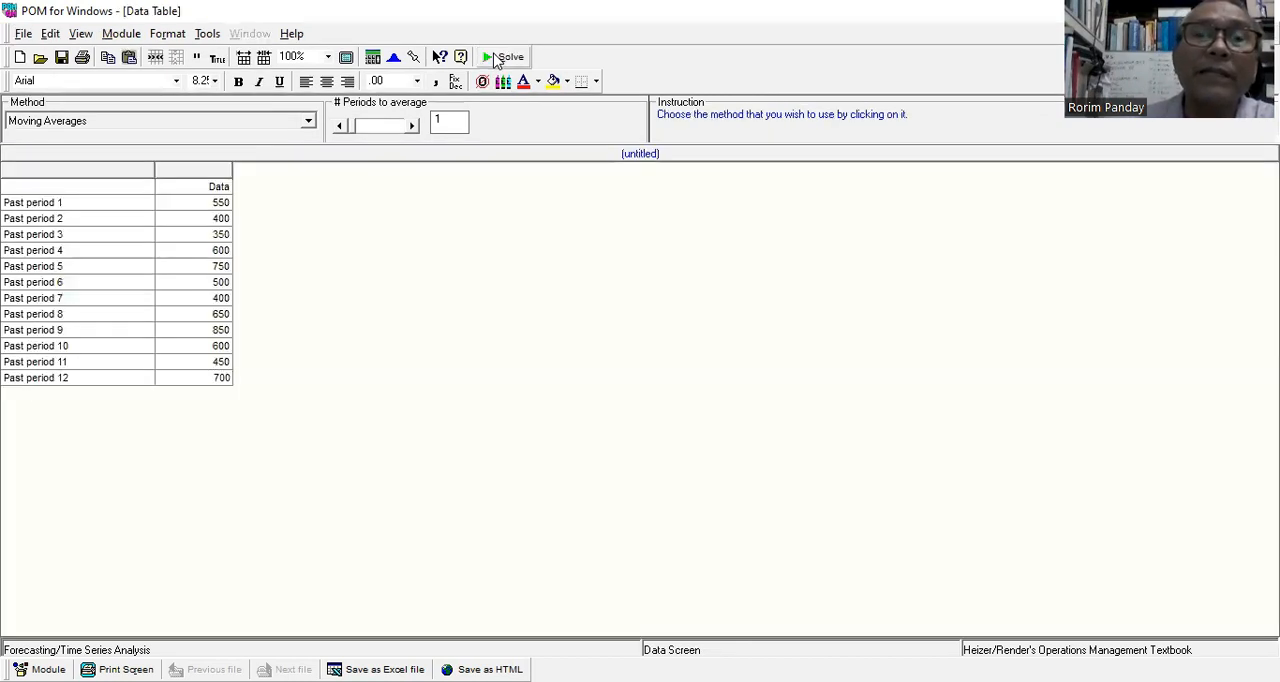
{"action": "left_click", "coordinate": [413, 126]}
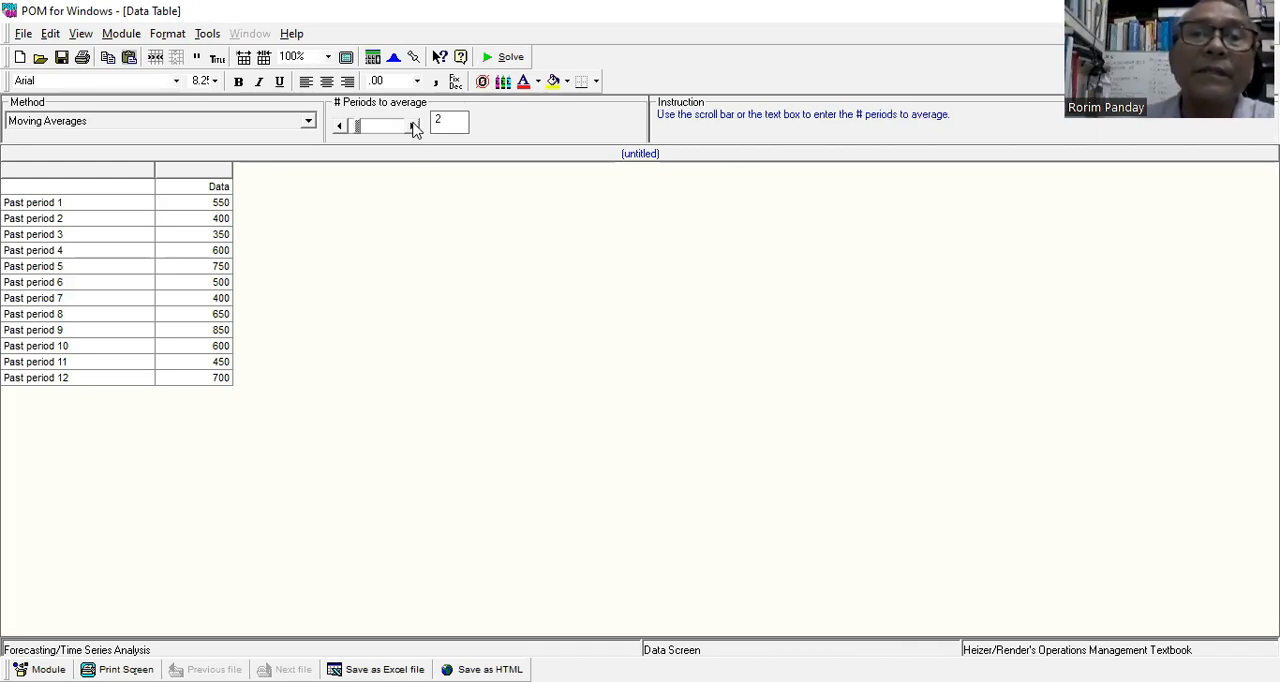
{"action": "left_click", "coordinate": [508, 58]}
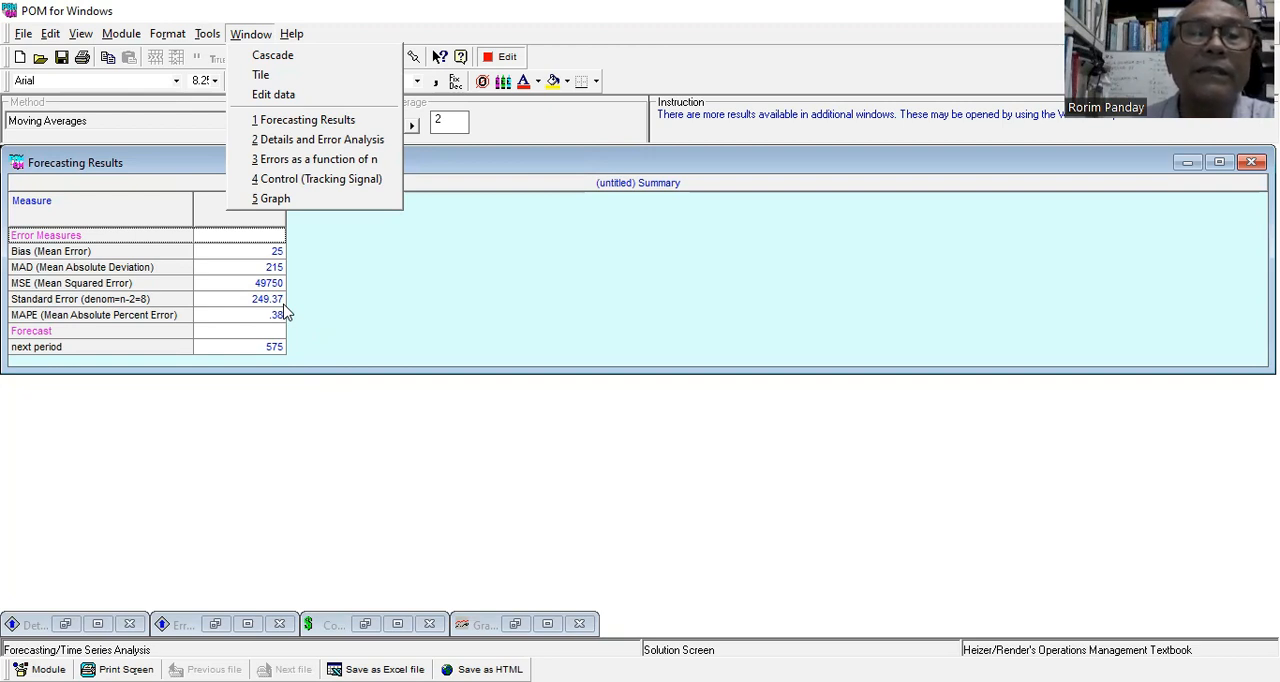
{"action": "left_click", "coordinate": [588, 132]}
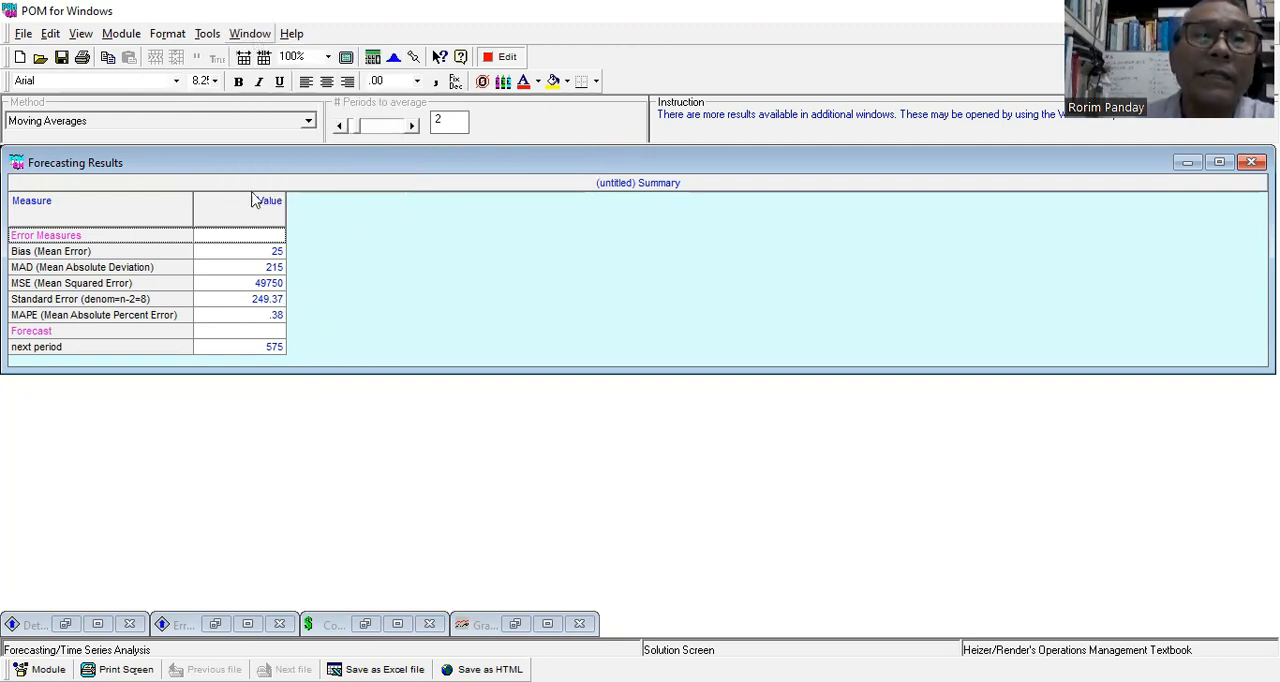
{"action": "left_click", "coordinate": [250, 34]}
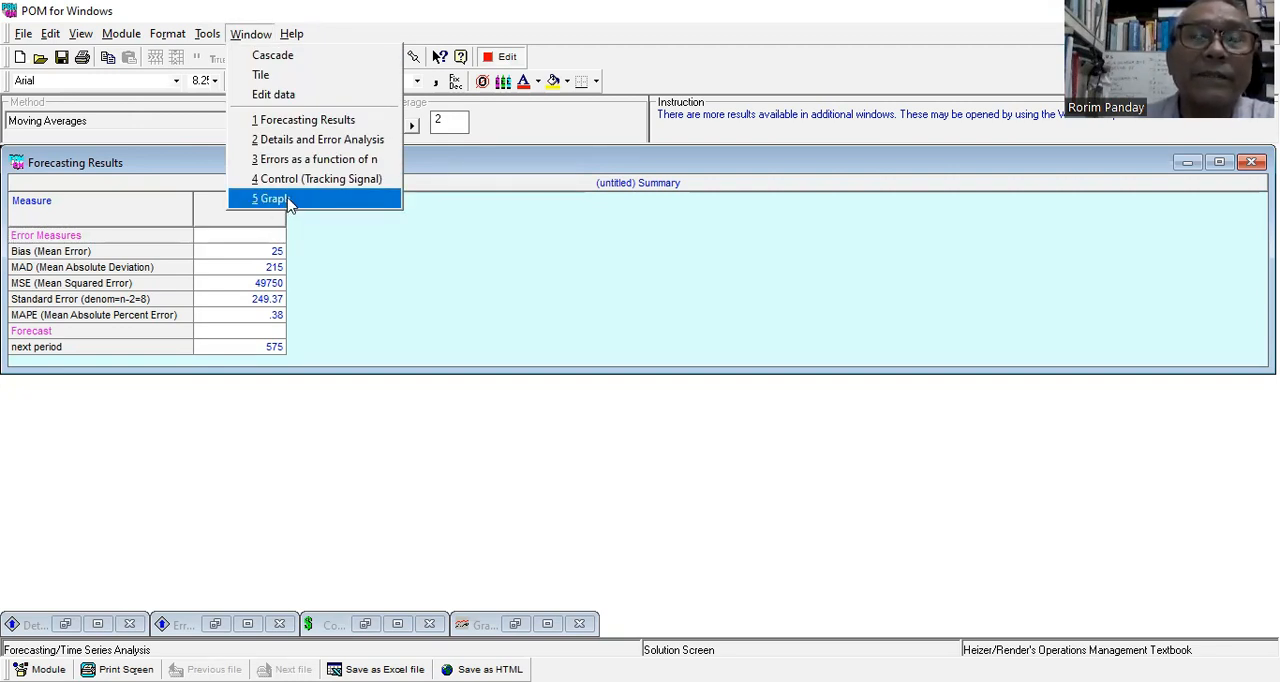
{"action": "left_click", "coordinate": [288, 200]}
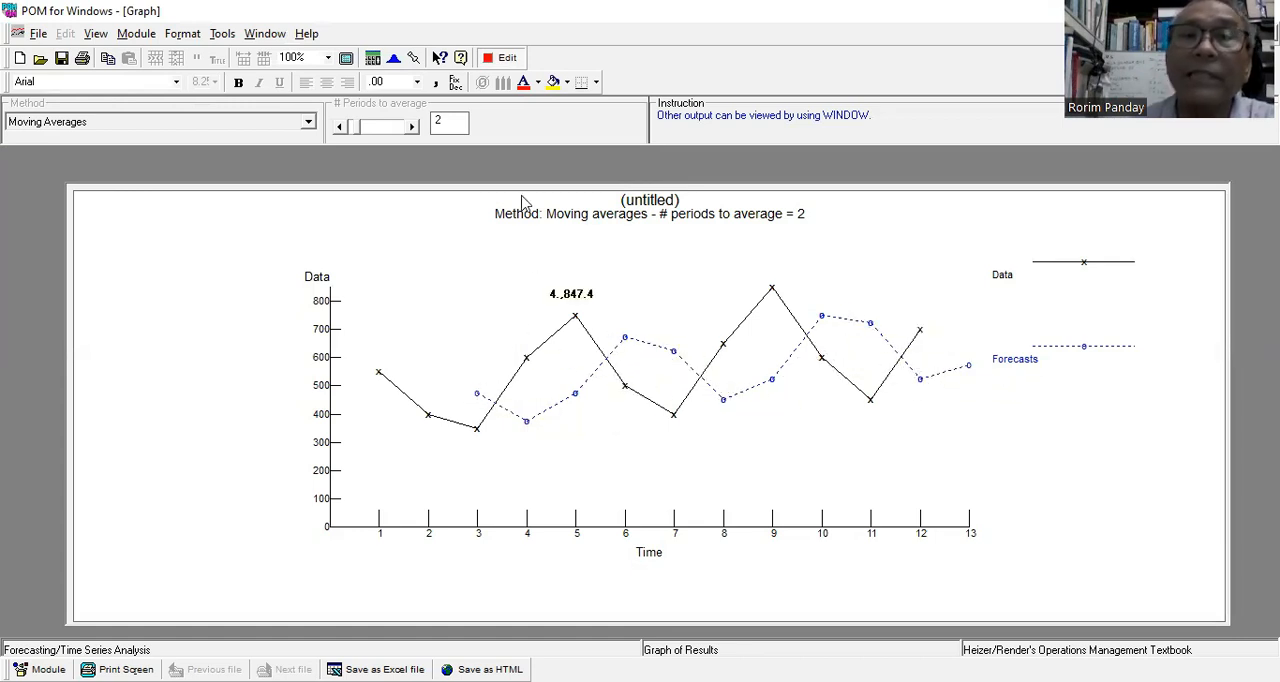
Return to the data, solve the moving average forecast with 3 periods to average, and display the graph.
{"action": "left_click", "coordinate": [504, 58]}
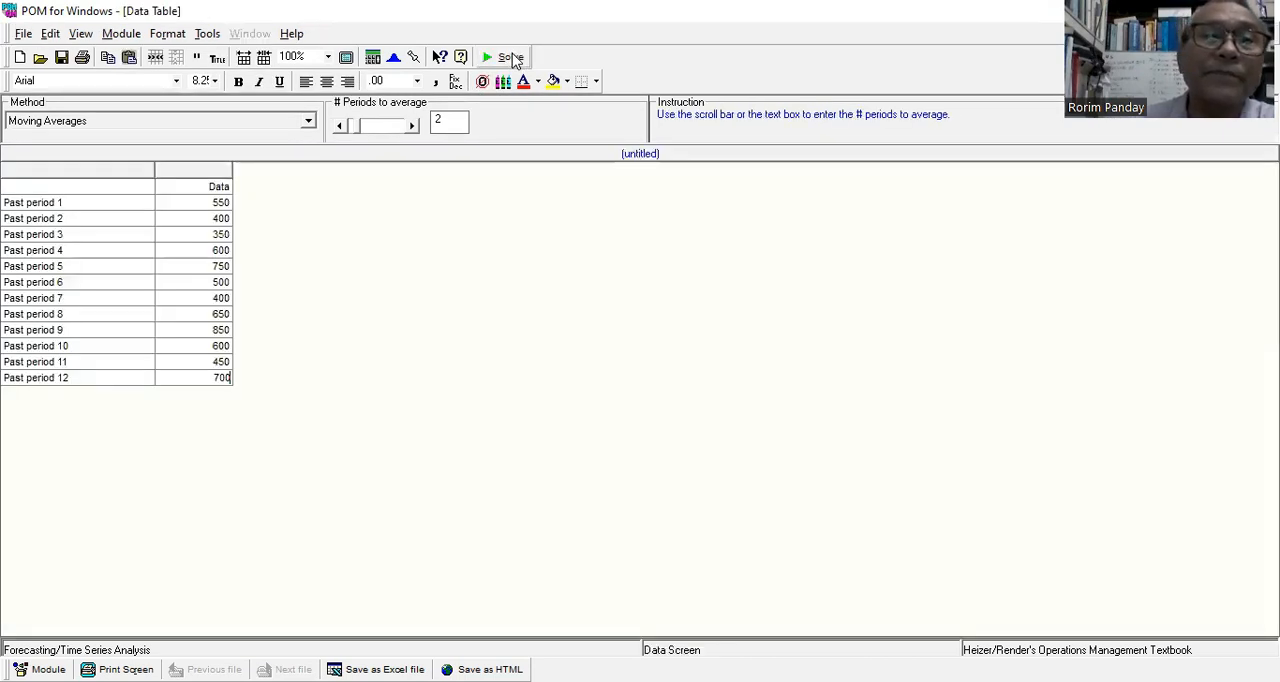
{"action": "left_click", "coordinate": [412, 126]}
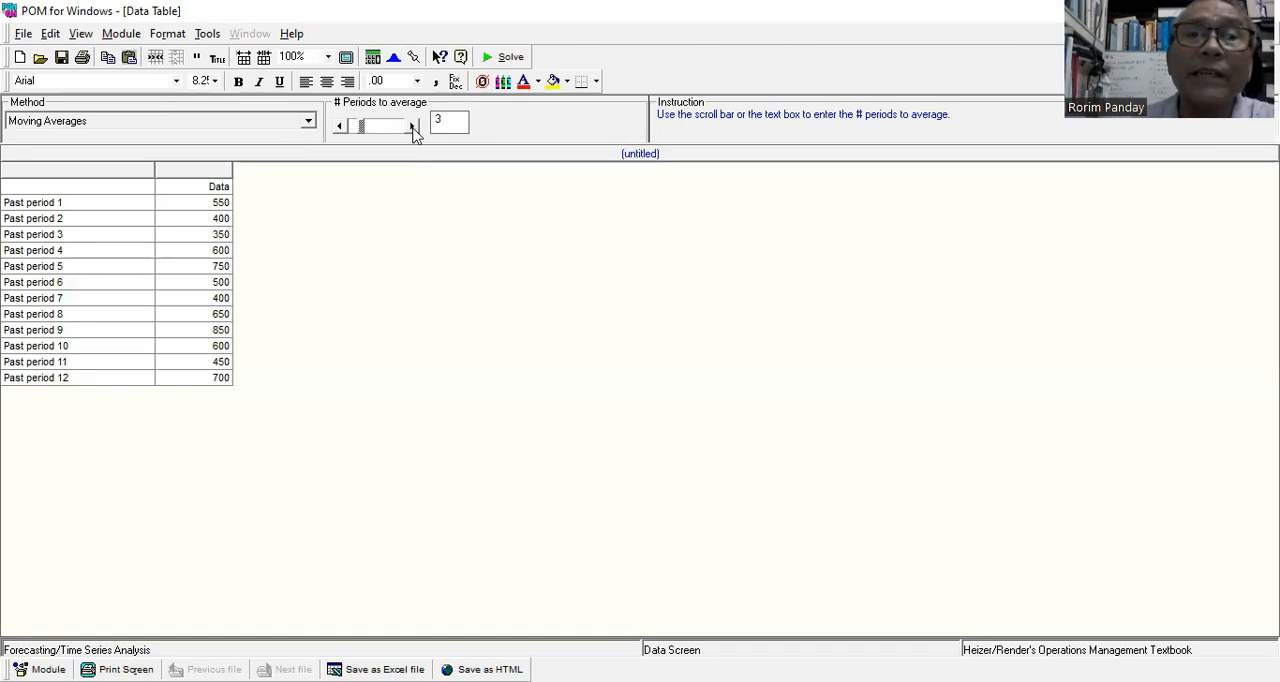
{"action": "left_click", "coordinate": [504, 58]}
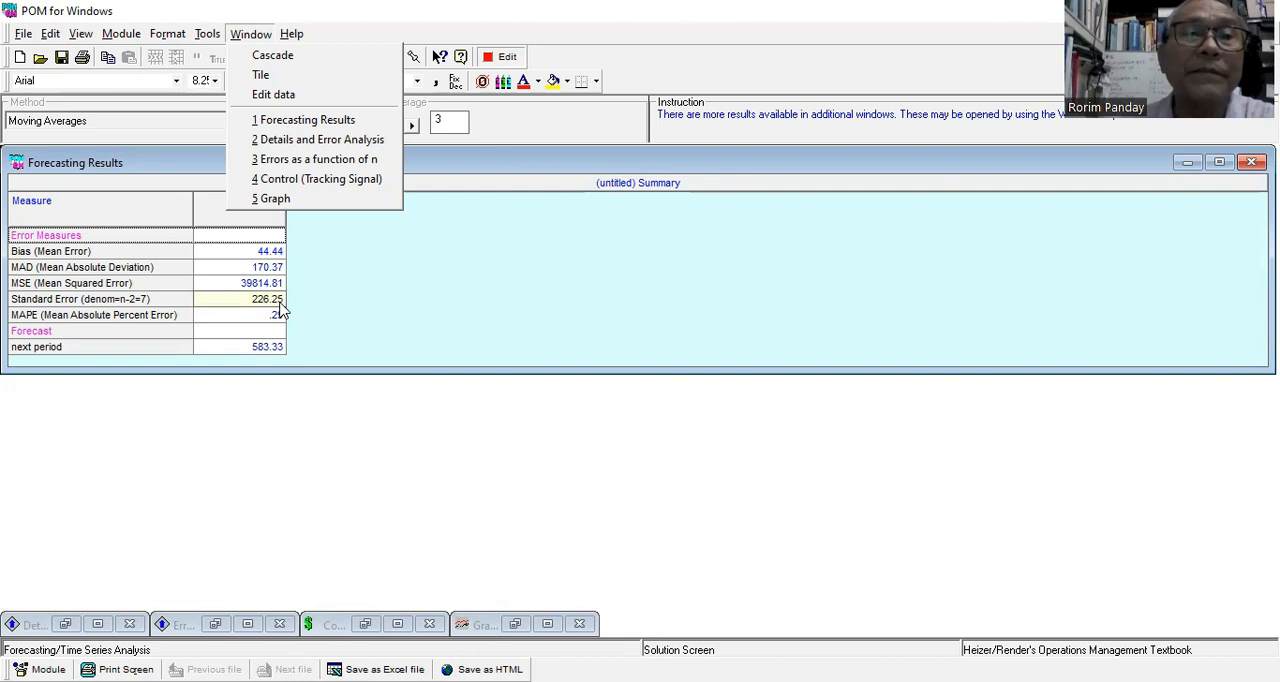
{"action": "left_click", "coordinate": [290, 199]}
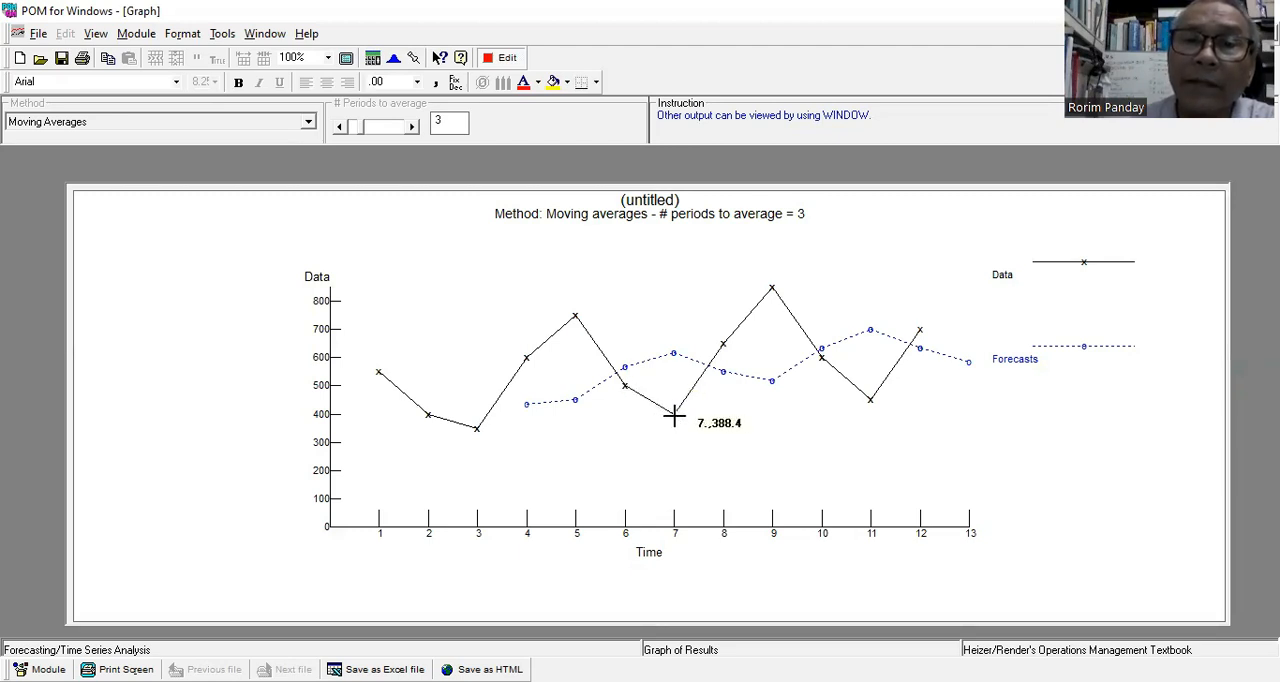
Raise the number of periods to average to 4, solve the moving average forecast, and view its graph.
{"action": "left_click", "coordinate": [508, 60]}
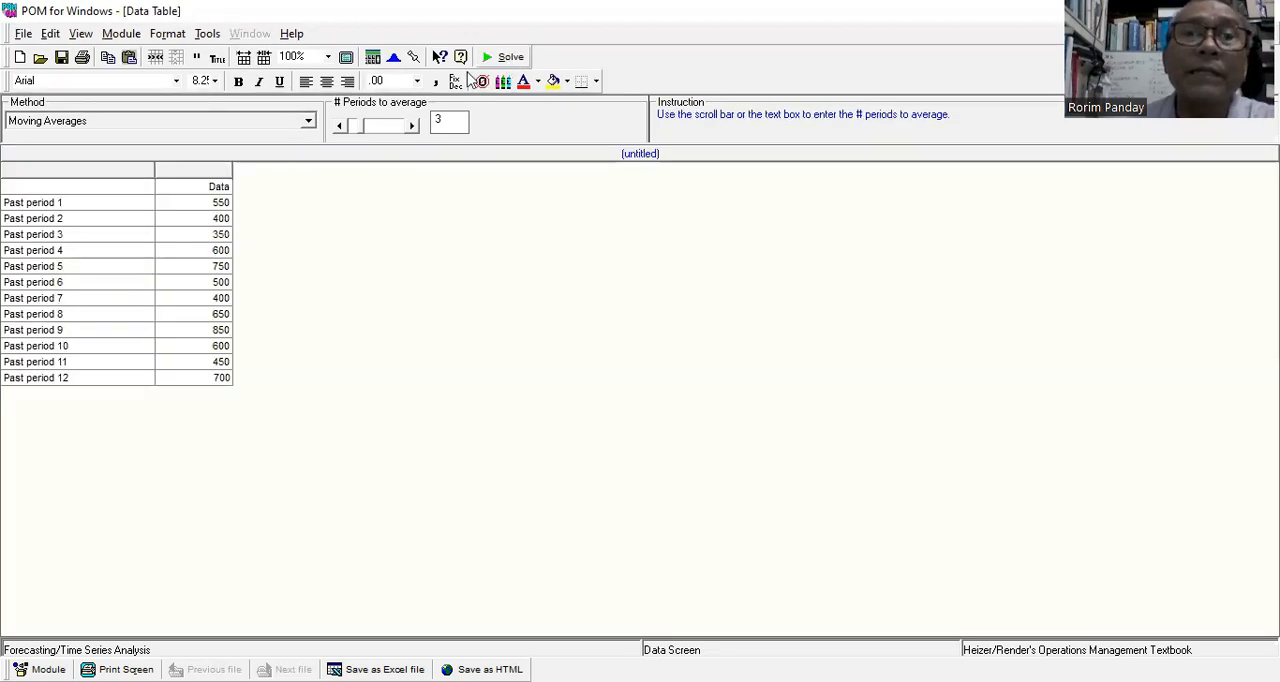
{"action": "left_click", "coordinate": [412, 126]}
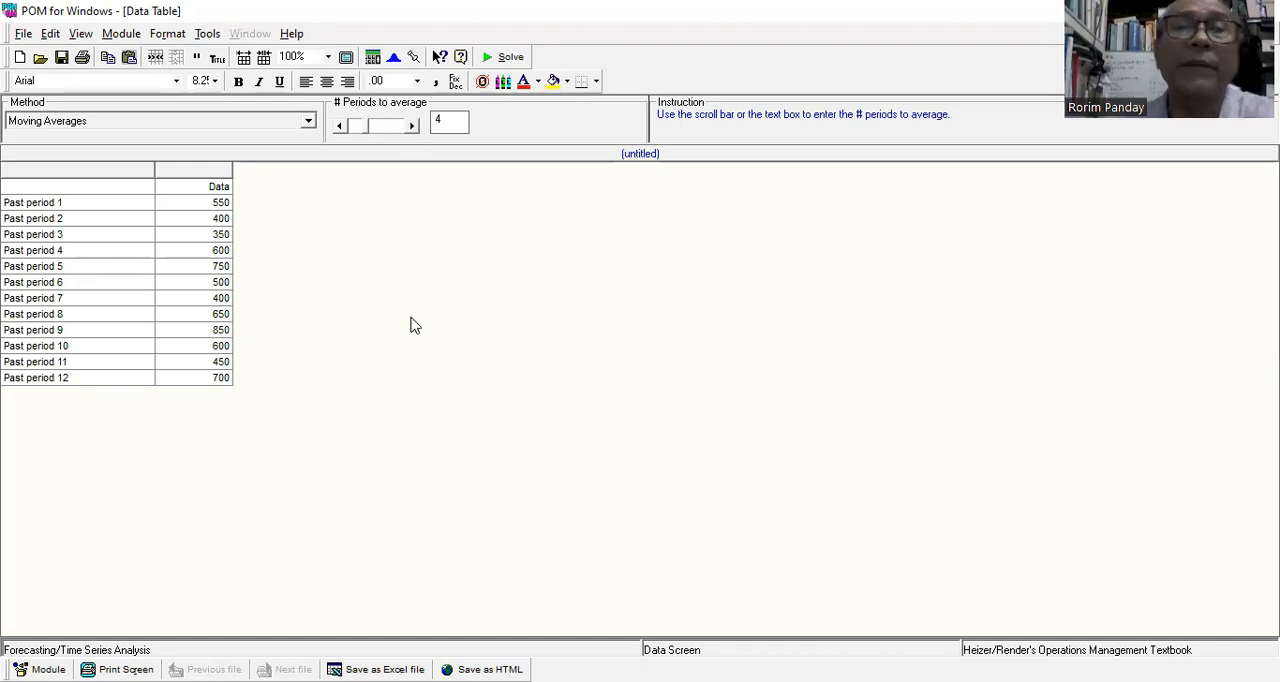
{"action": "left_click", "coordinate": [510, 58]}
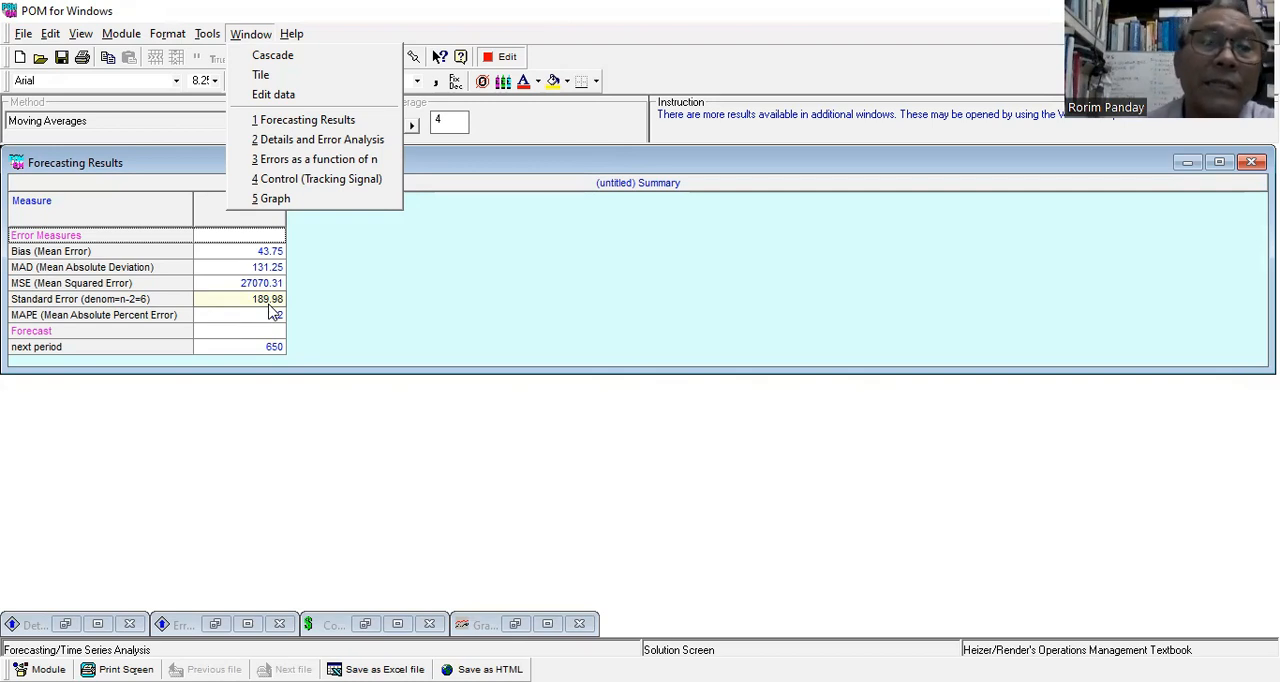
{"action": "left_click", "coordinate": [313, 199]}
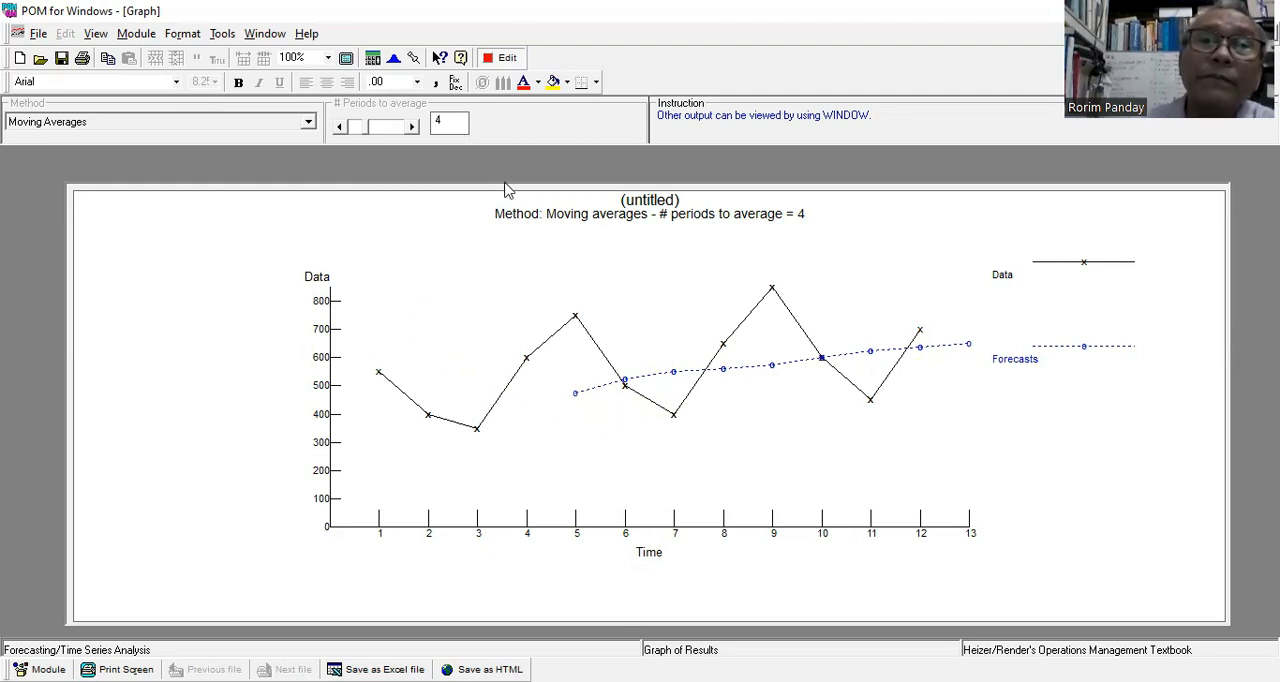
Solve the moving average forecast with 5 periods to average and plot the data against the forecasts.
{"action": "left_click", "coordinate": [502, 60]}
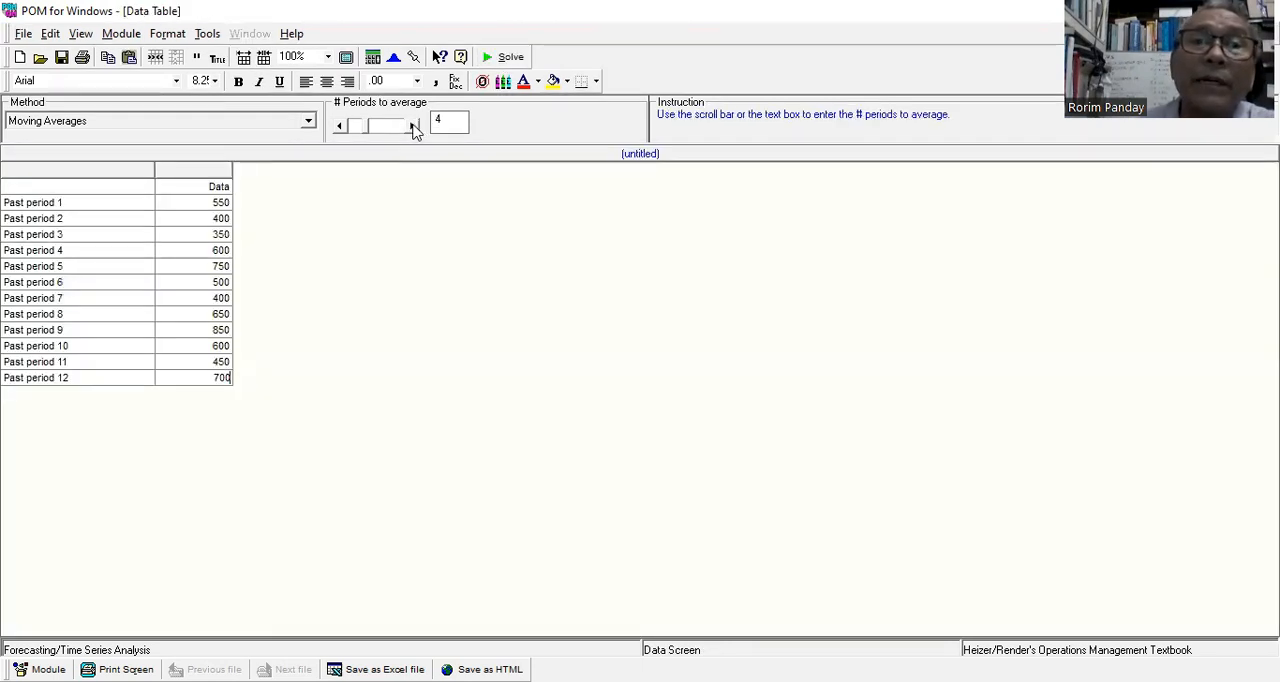
{"action": "left_click", "coordinate": [412, 126]}
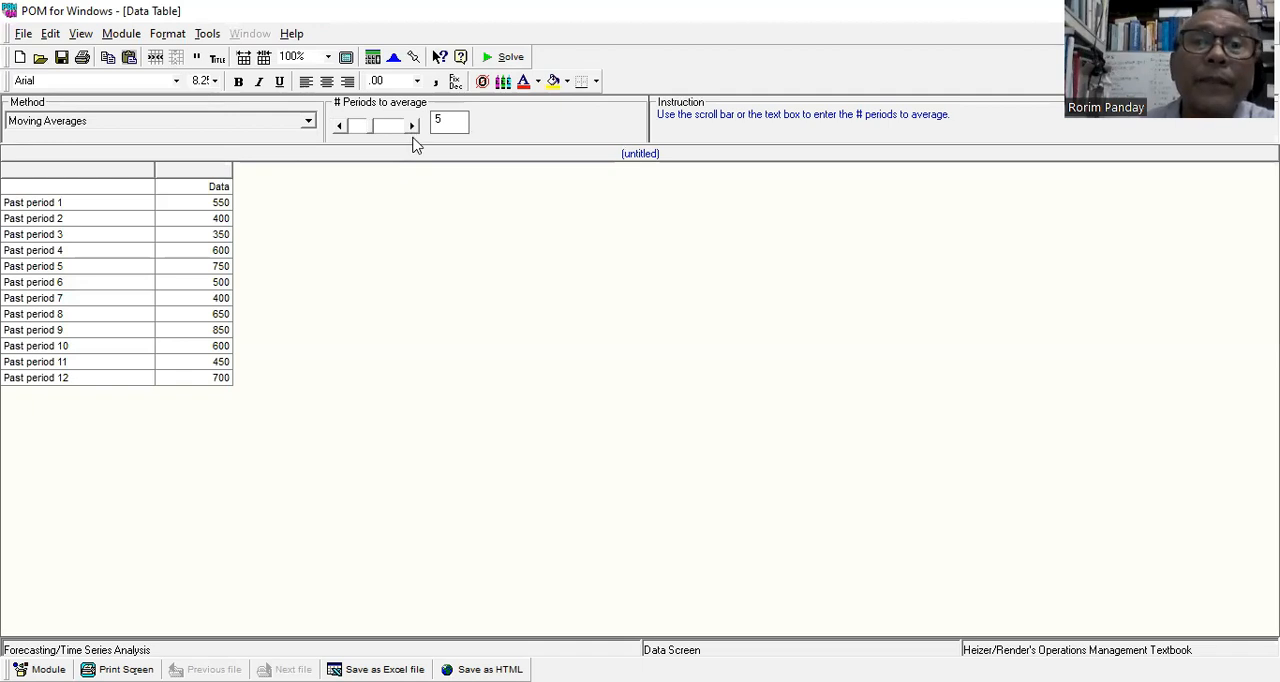
{"action": "left_click", "coordinate": [503, 58]}
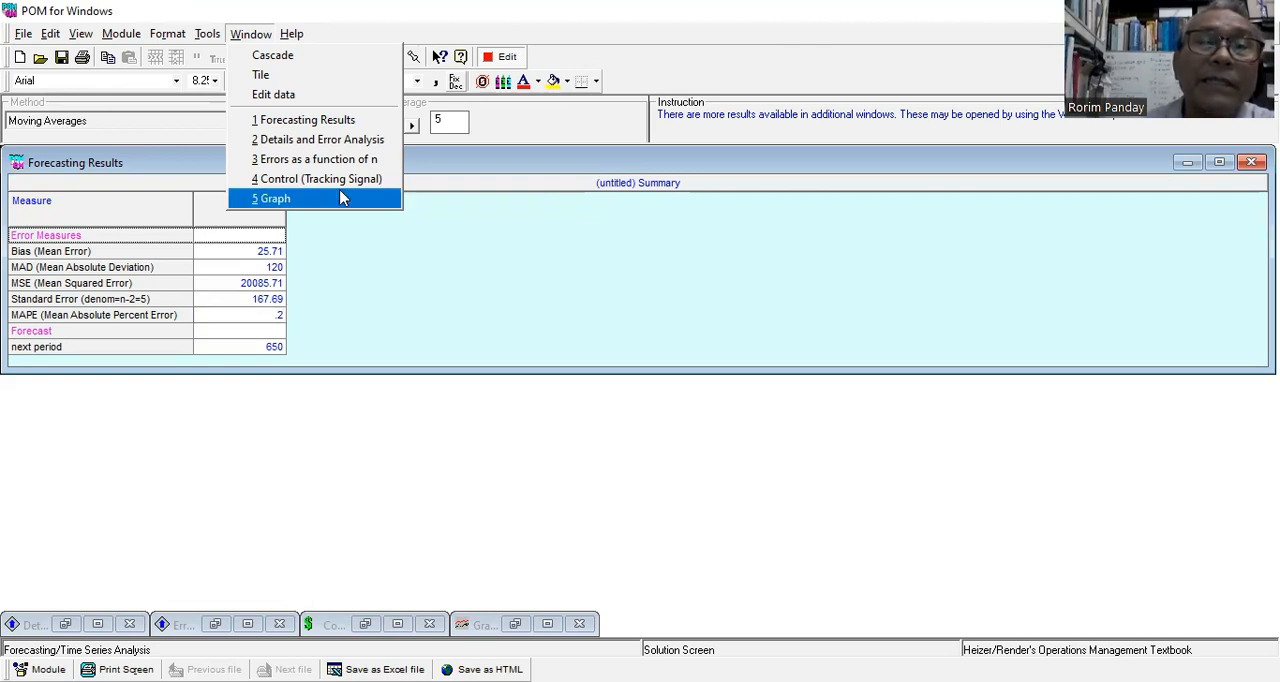
{"action": "left_click", "coordinate": [287, 200]}
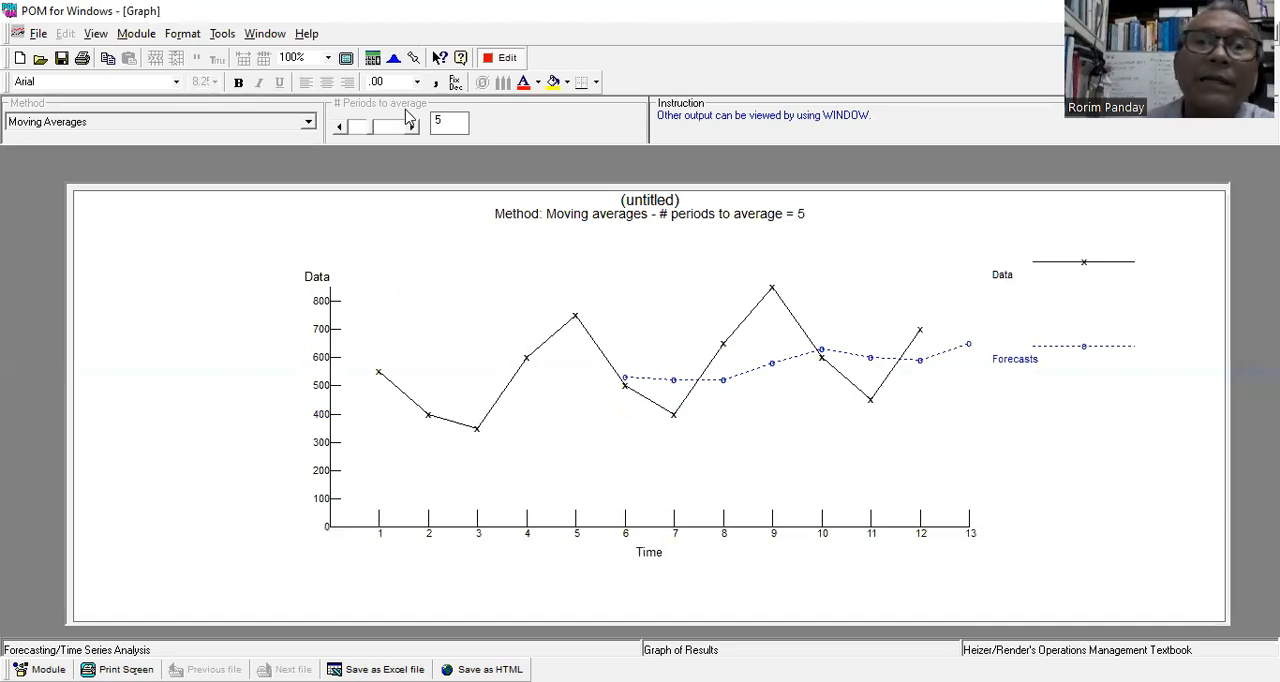
Solve the moving average forecast with 6 periods to average and open the resulting graph.
{"action": "left_click", "coordinate": [500, 57]}
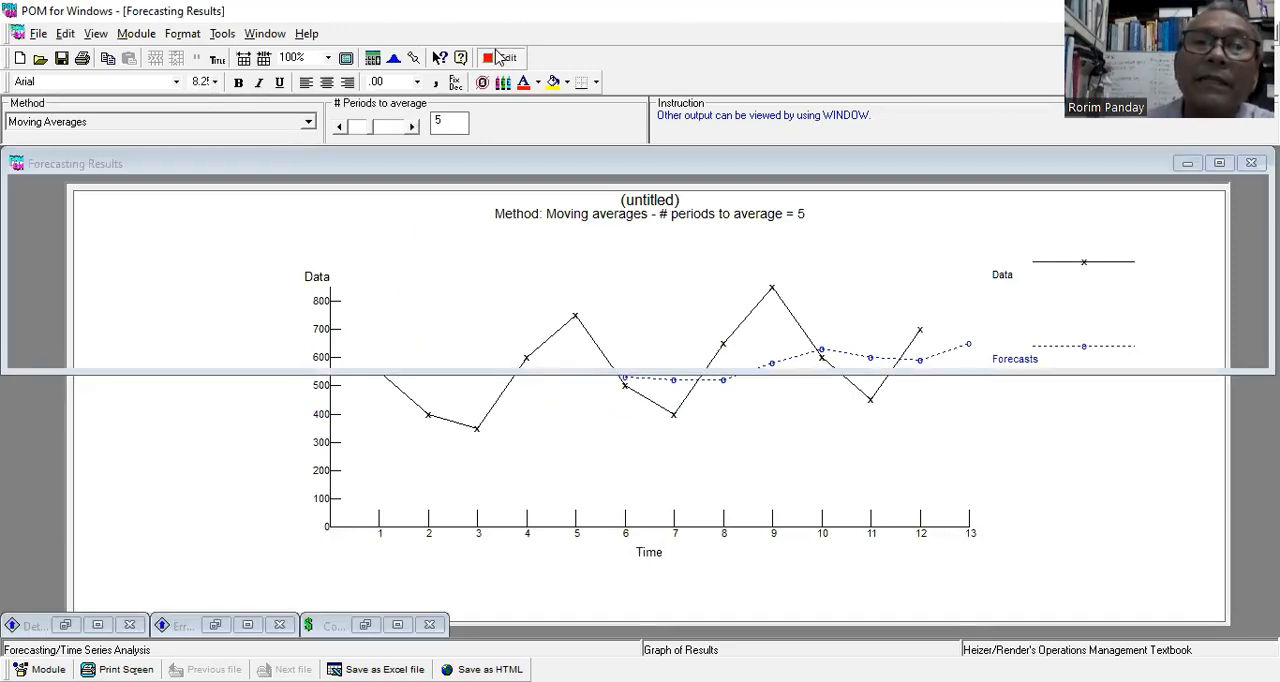
{"action": "left_click", "coordinate": [411, 126]}
{"action": "left_click", "coordinate": [502, 56]}
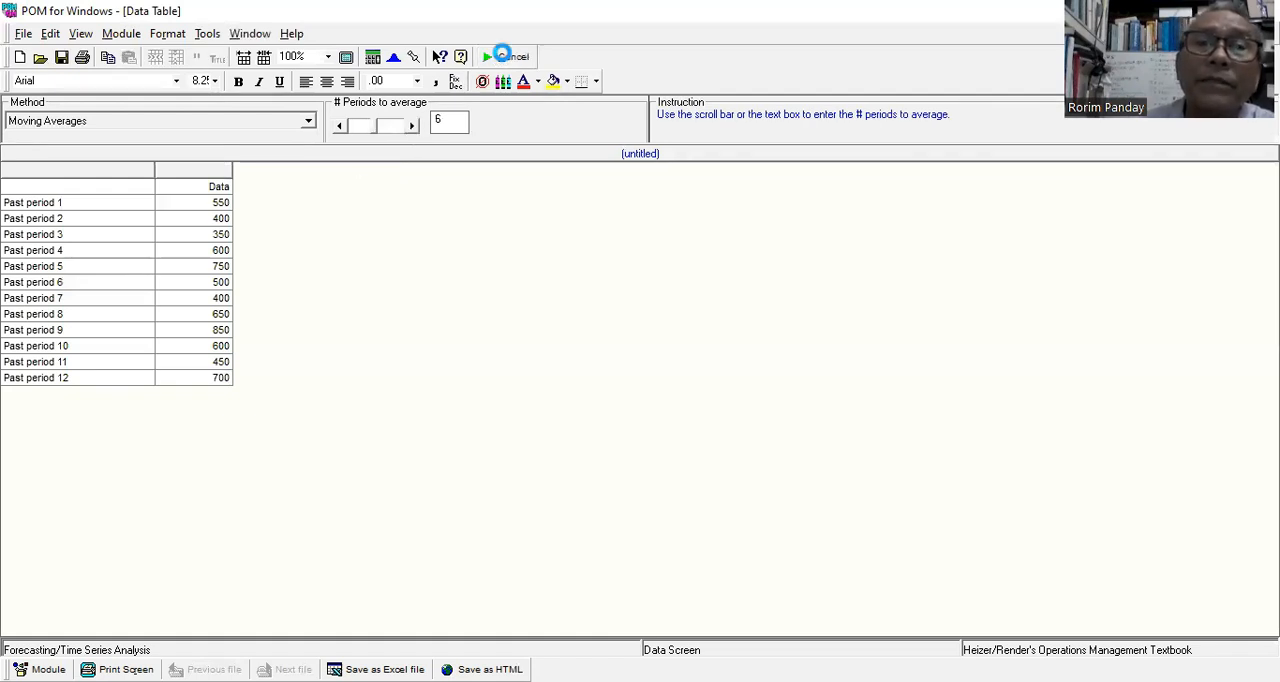
{"action": "key", "text": "alt+w"}
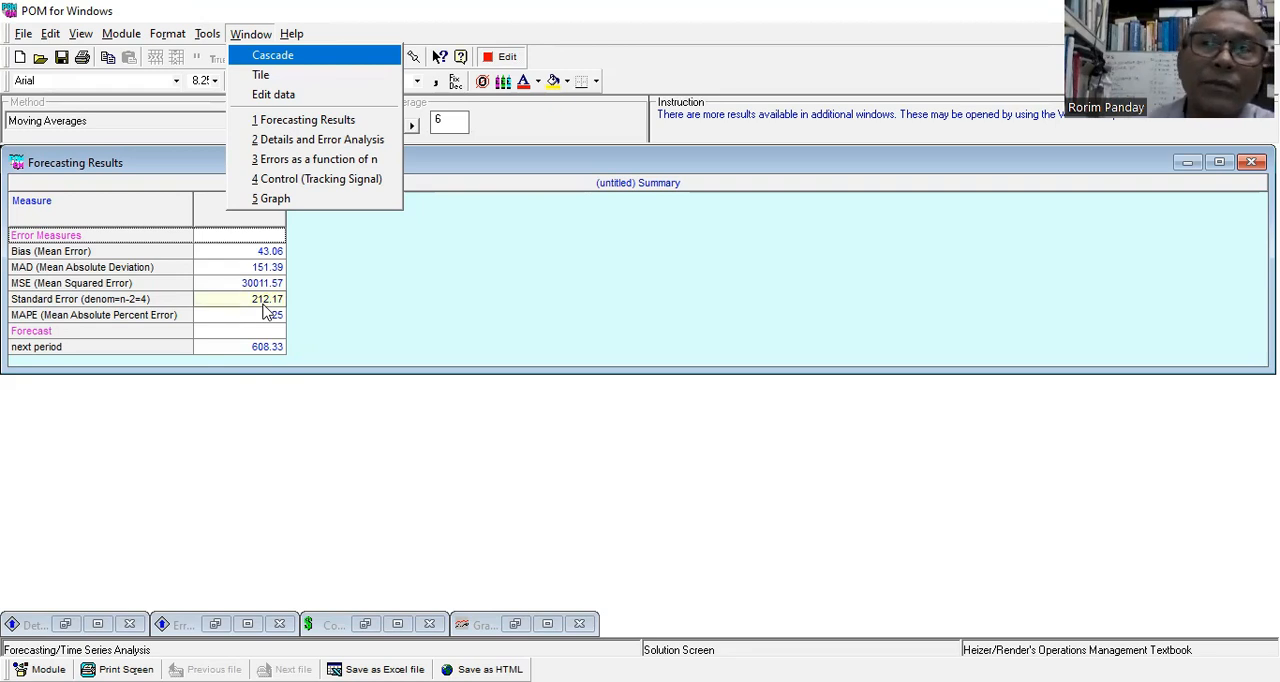
{"action": "left_click", "coordinate": [287, 199]}
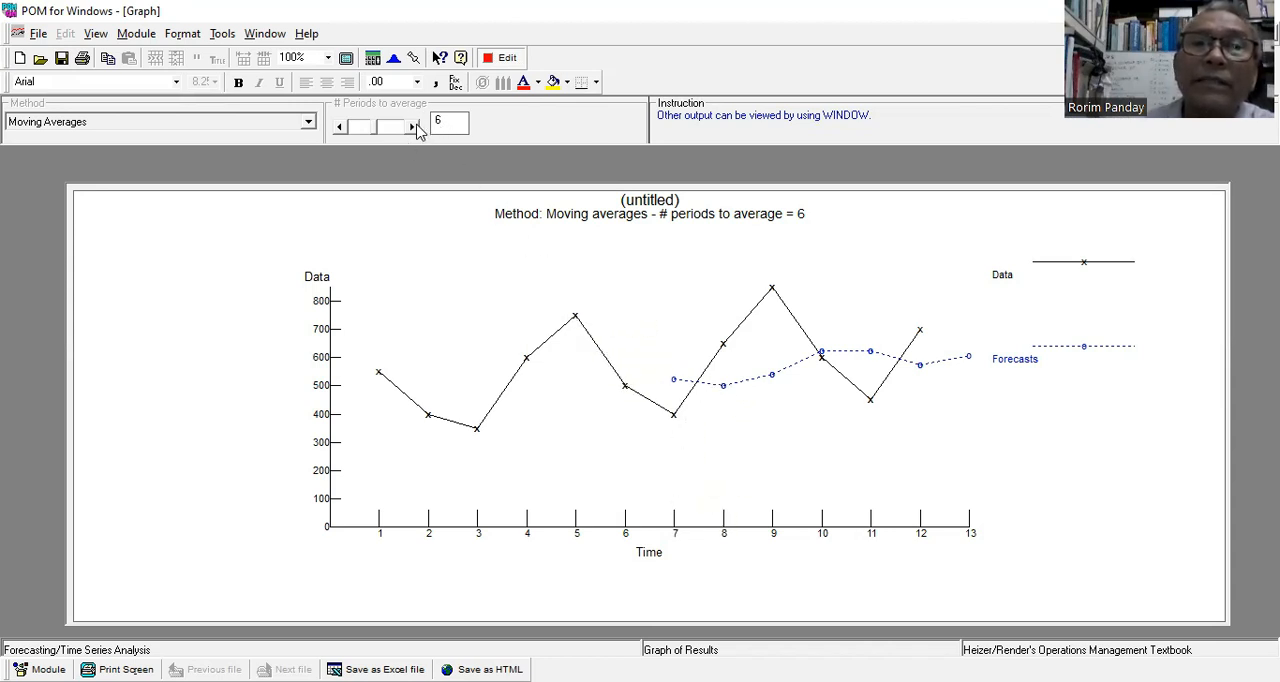
Return to the data, lower the periods to average to 4, and solve the moving average forecast.
{"action": "left_click", "coordinate": [503, 58]}
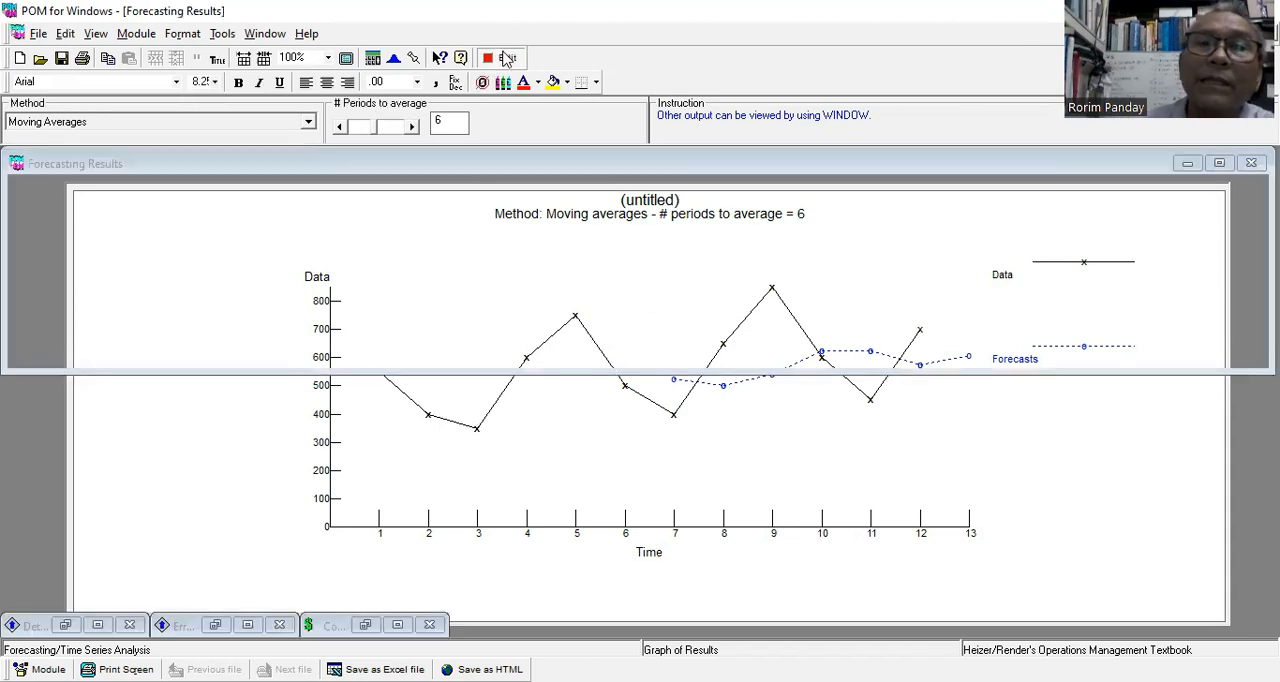
{"action": "left_click", "coordinate": [340, 127]}
{"action": "left_click", "coordinate": [340, 127]}
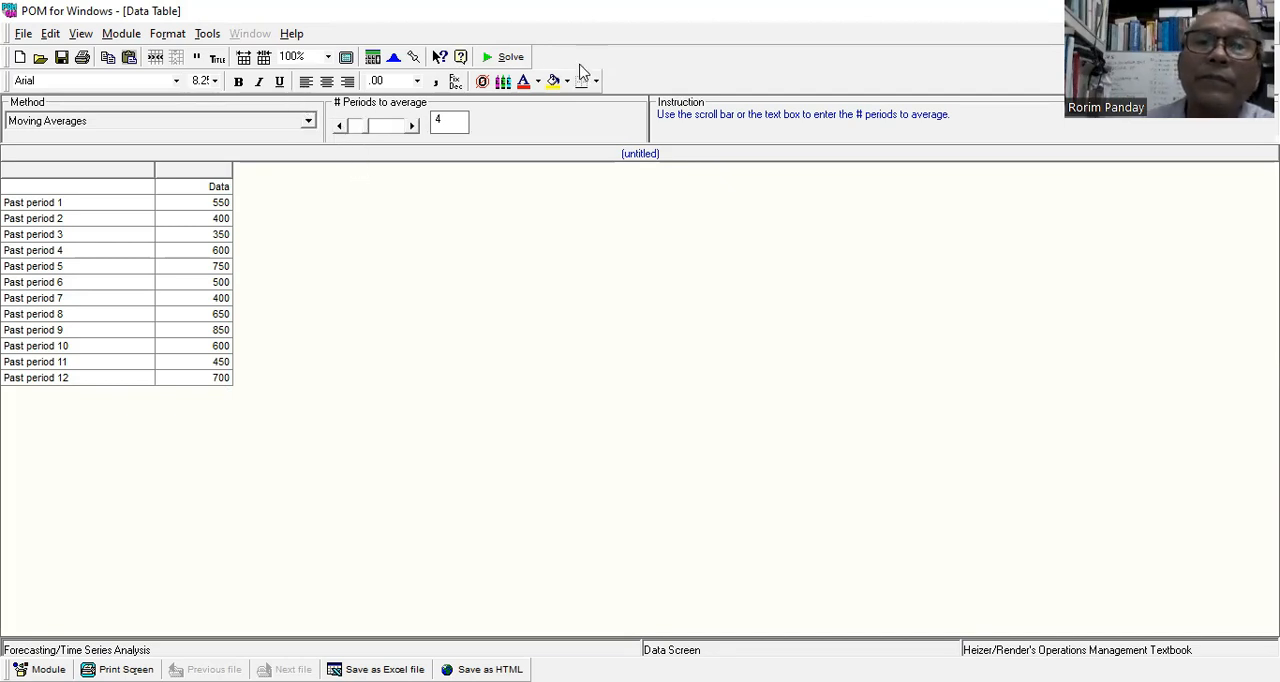
{"action": "left_click", "coordinate": [509, 57]}
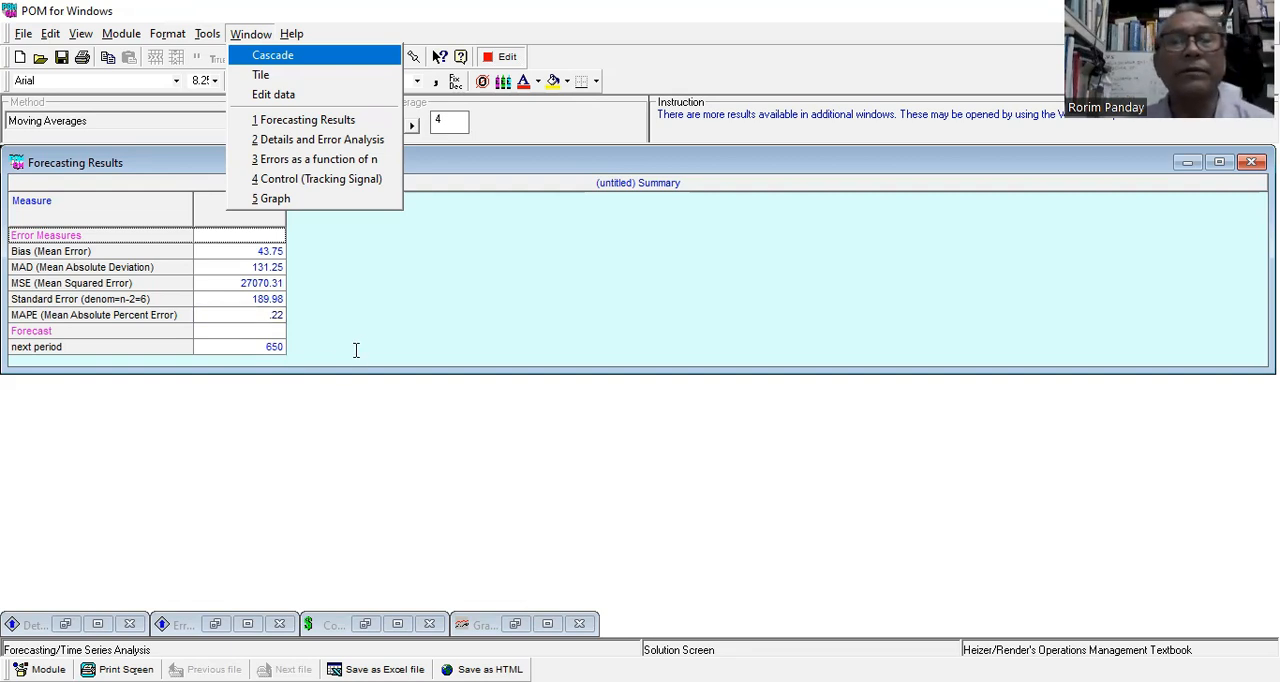
{"action": "left_click", "coordinate": [523, 123]}
{"action": "left_click", "coordinate": [501, 48]}
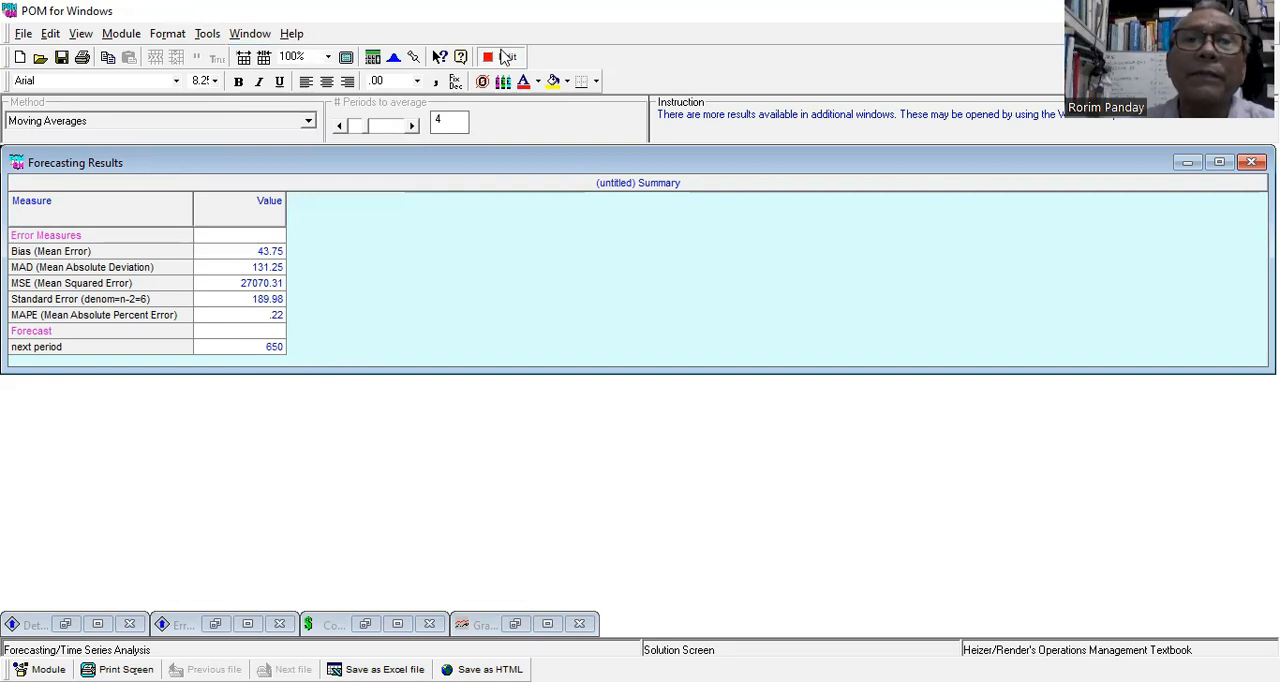
Set the periods to average back to 5, solve the moving average forecast, and display its graph.
{"action": "left_click", "coordinate": [505, 58]}
{"action": "left_click", "coordinate": [412, 125]}
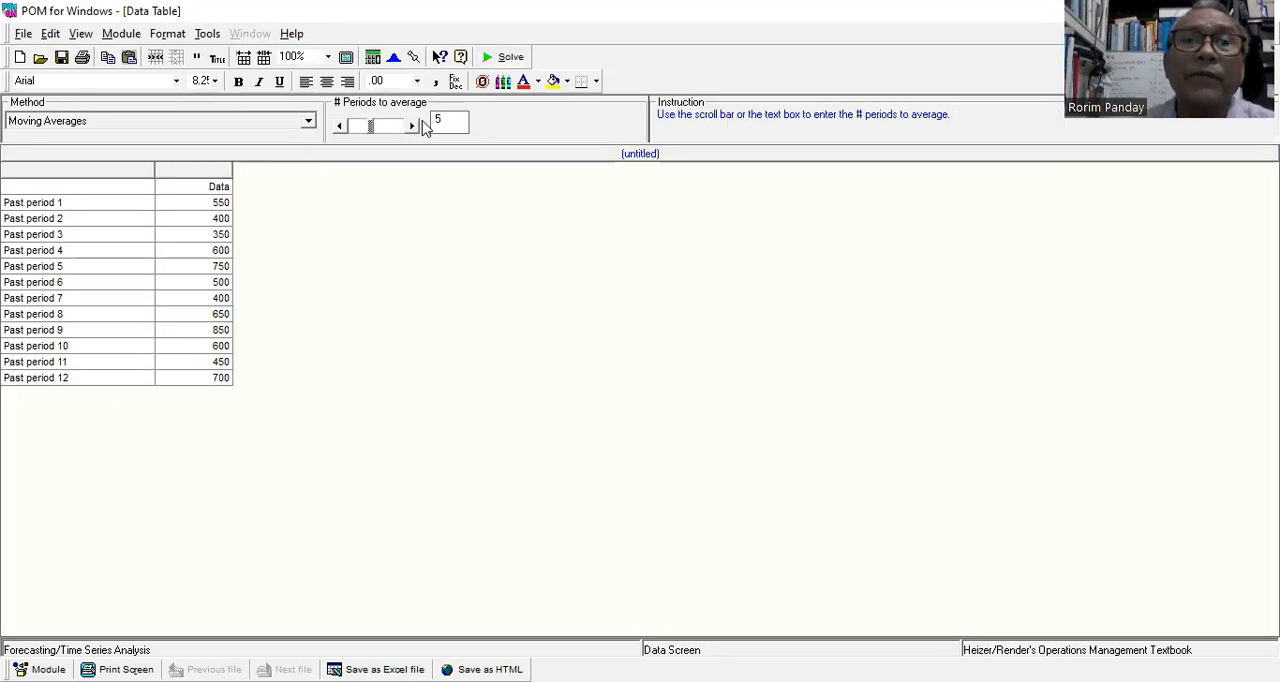
{"action": "left_click", "coordinate": [505, 57]}
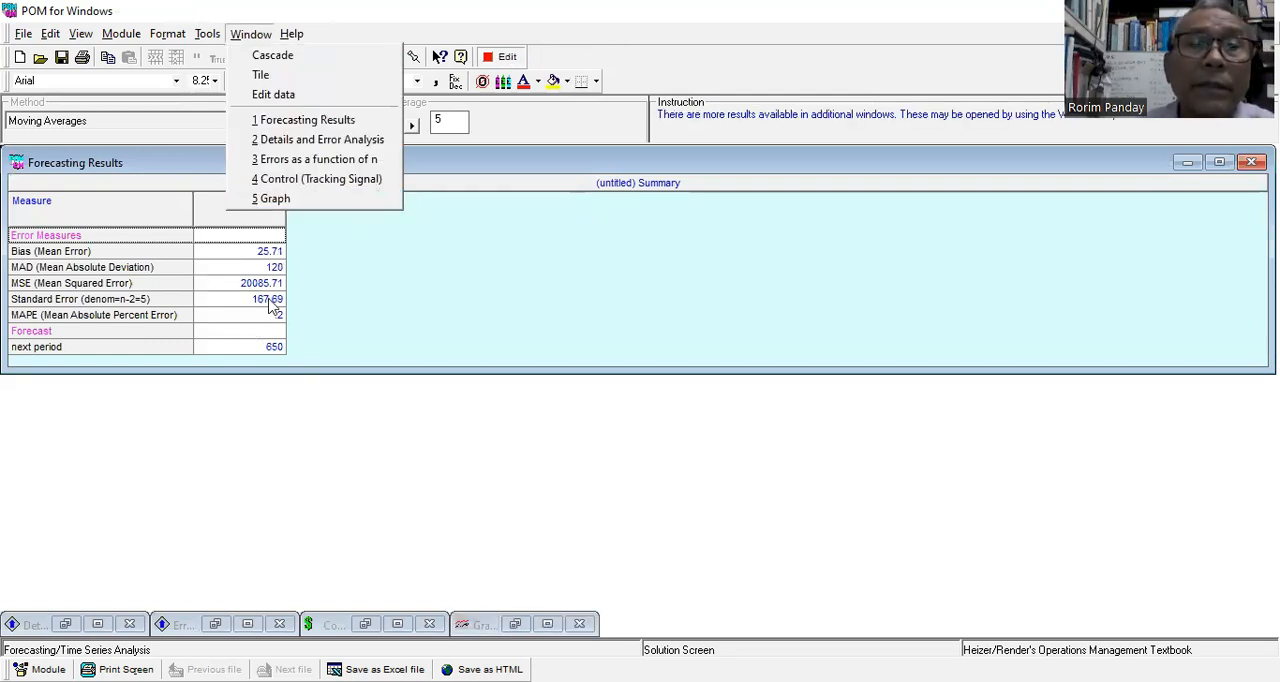
{"action": "left_click", "coordinate": [325, 199]}
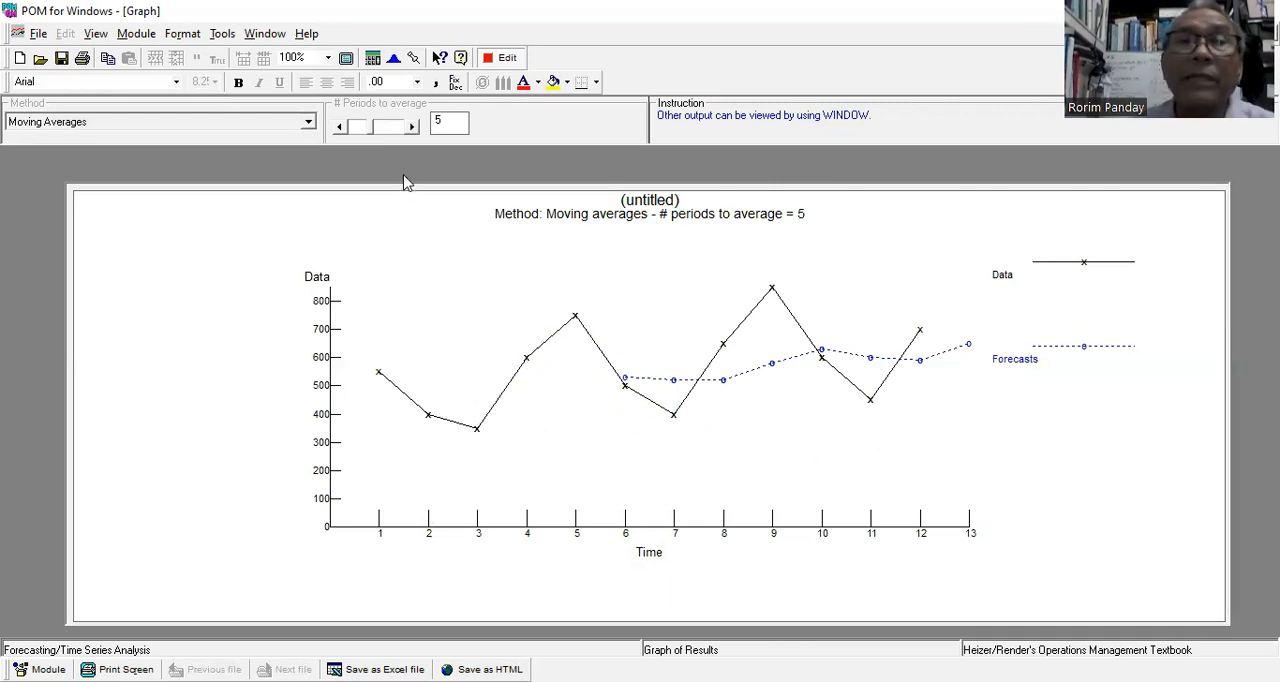
Examine the details and error analysis of the 5-period moving average, and return to the data table.
{"action": "left_click", "coordinate": [258, 37]}
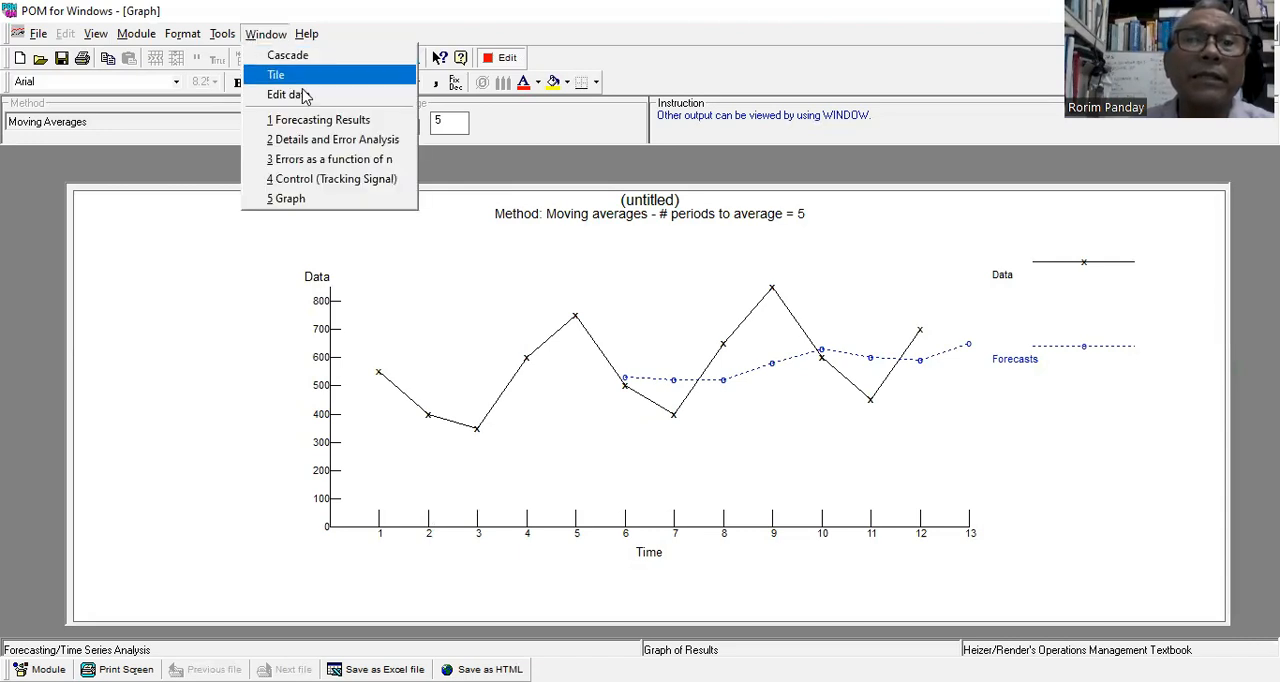
{"action": "left_click", "coordinate": [358, 140]}
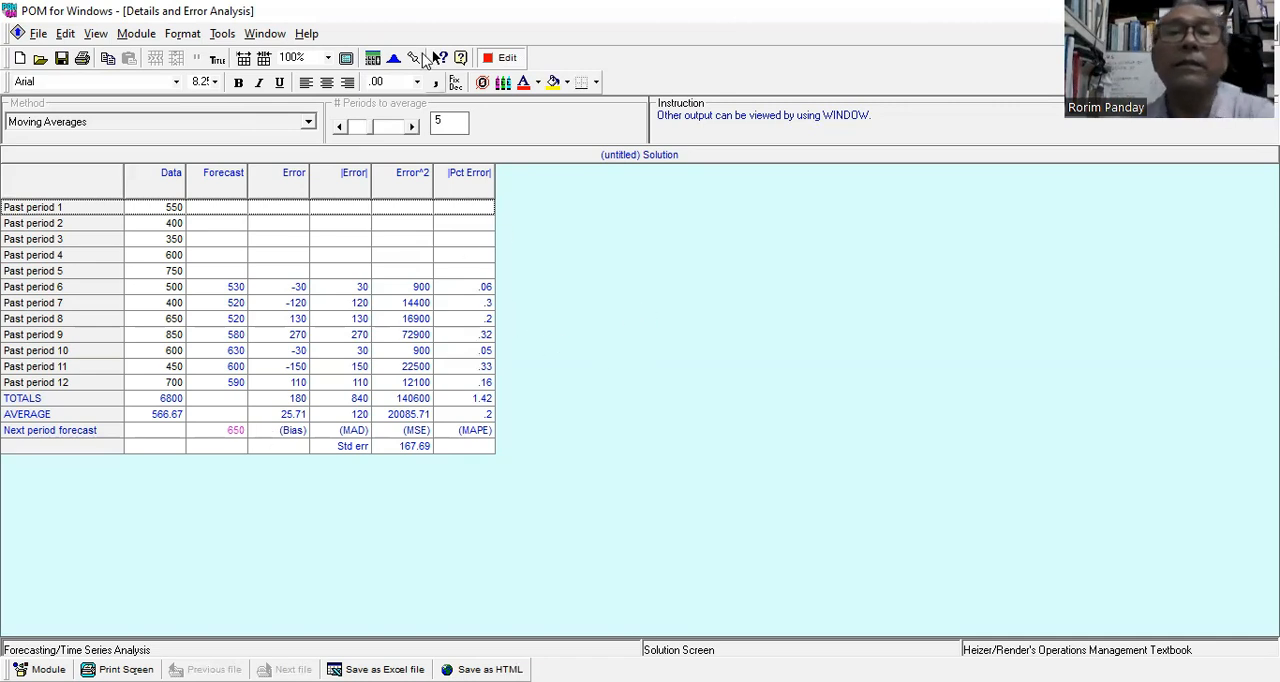
{"action": "left_click", "coordinate": [505, 58]}
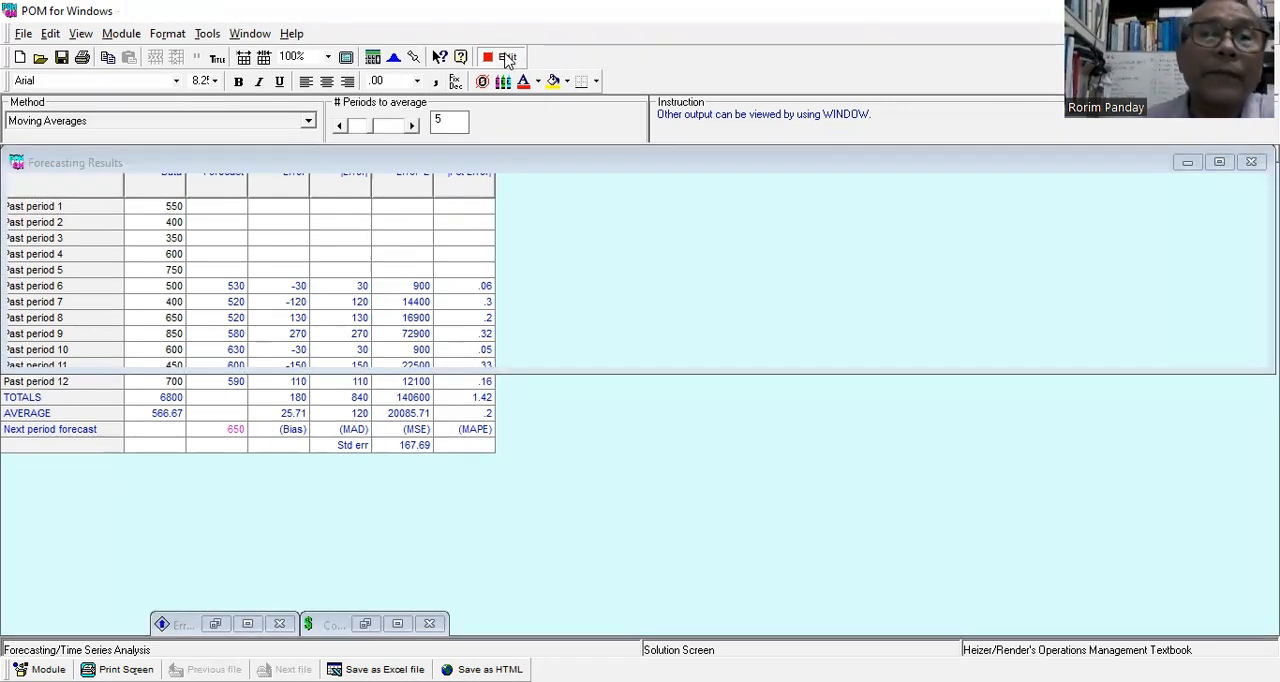
{"action": "left_click", "coordinate": [506, 58]}
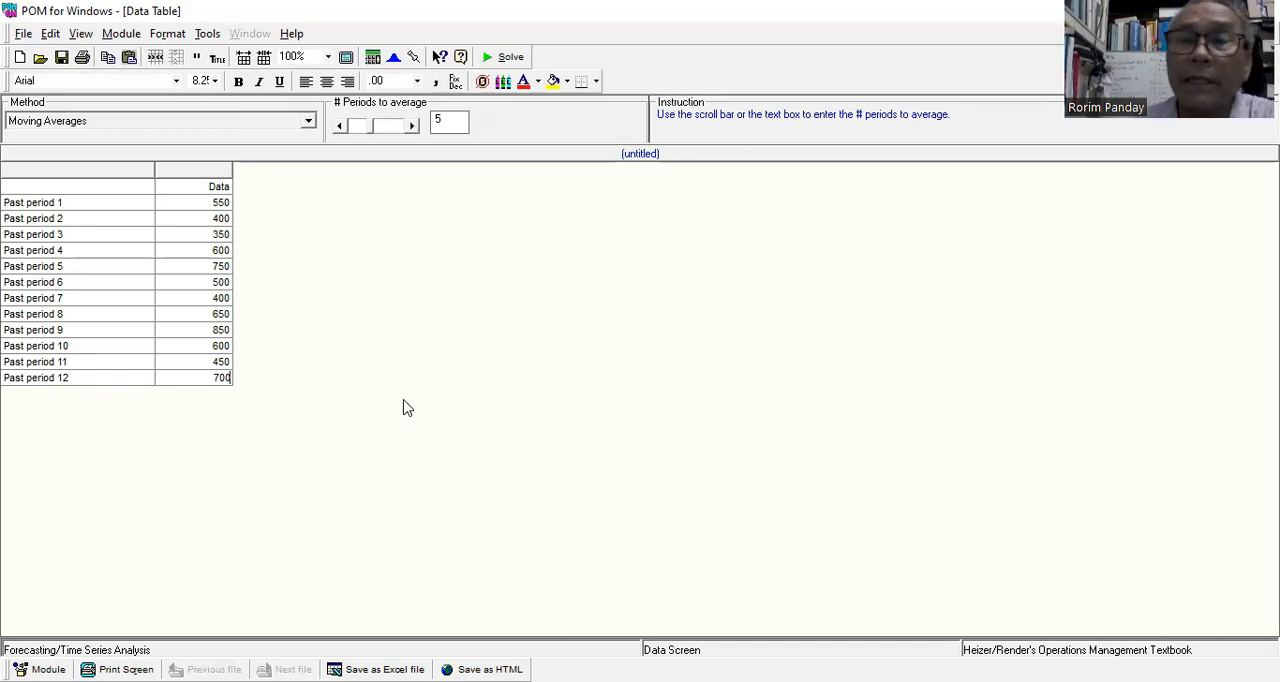
Try the Weighted Moving Averages method, and switch the forecasting method to Exponential Smoothing.
{"action": "left_click", "coordinate": [308, 124]}
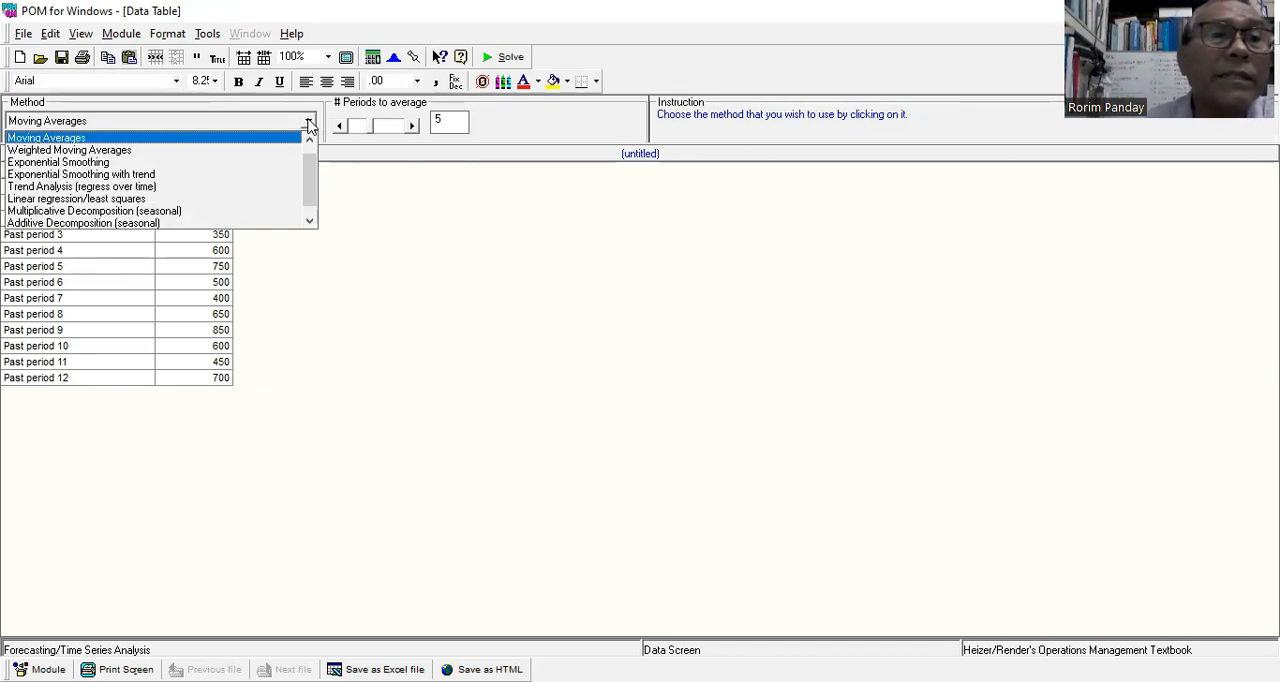
{"action": "left_click", "coordinate": [255, 159]}
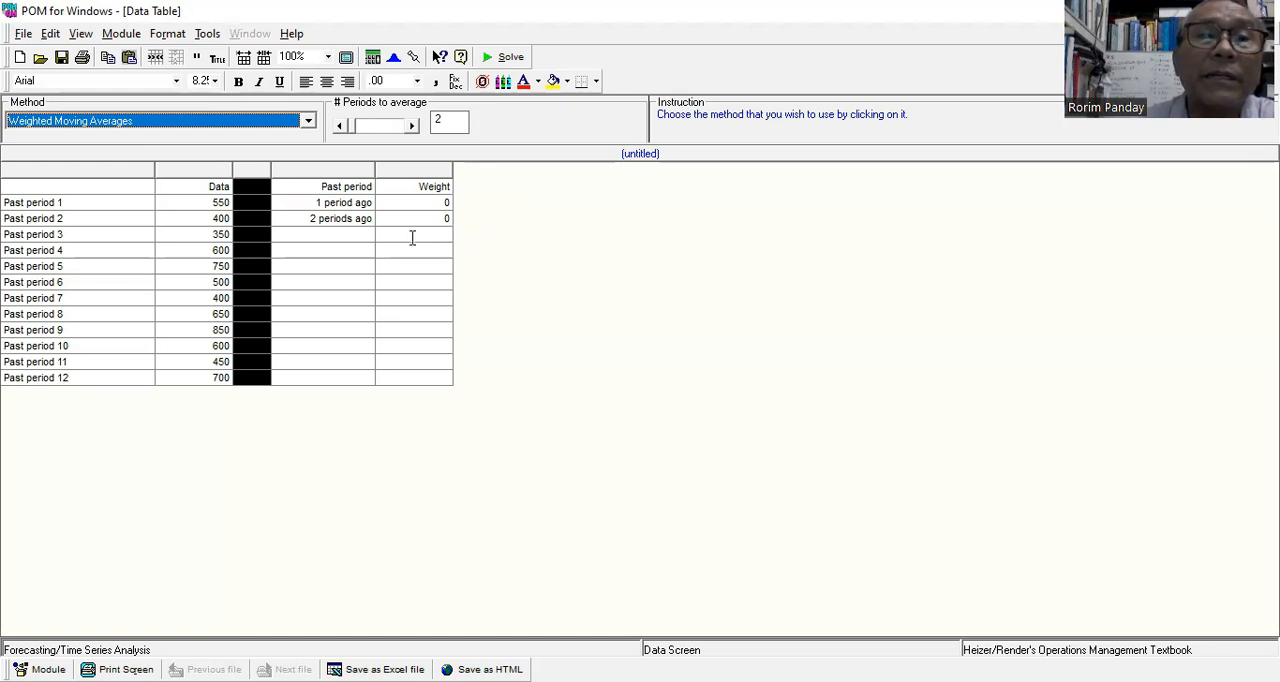
{"action": "left_click", "coordinate": [308, 122]}
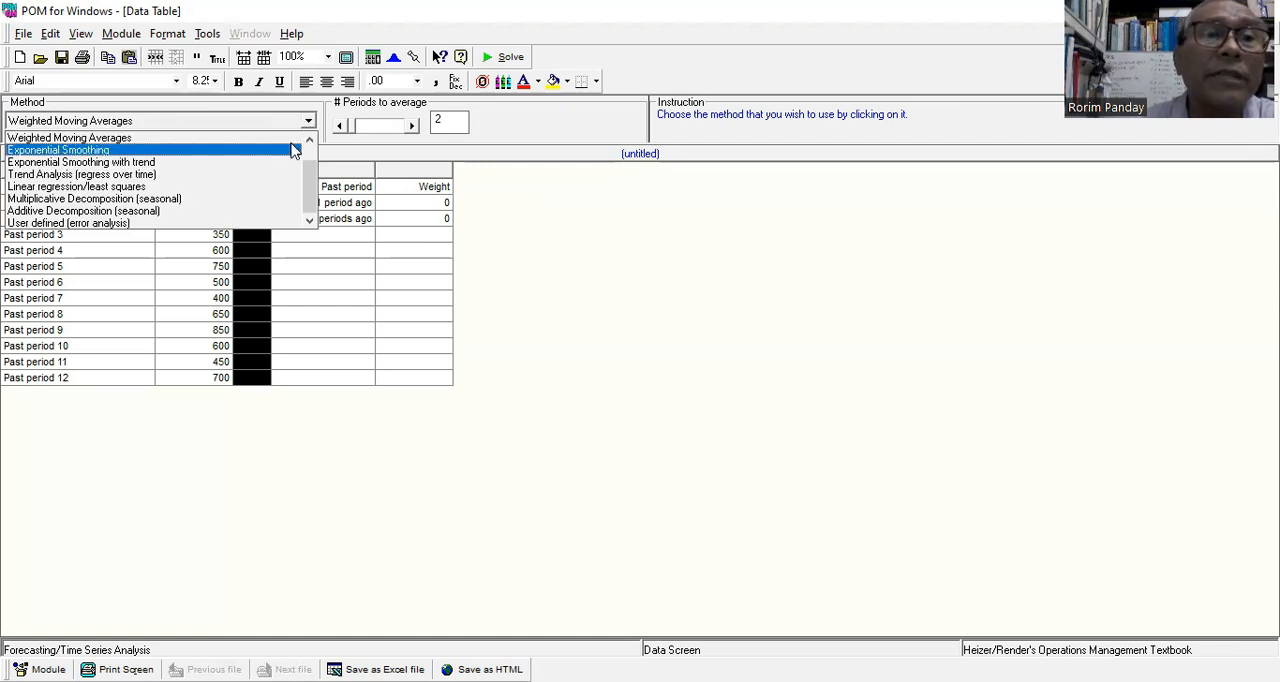
{"action": "left_click", "coordinate": [295, 150]}
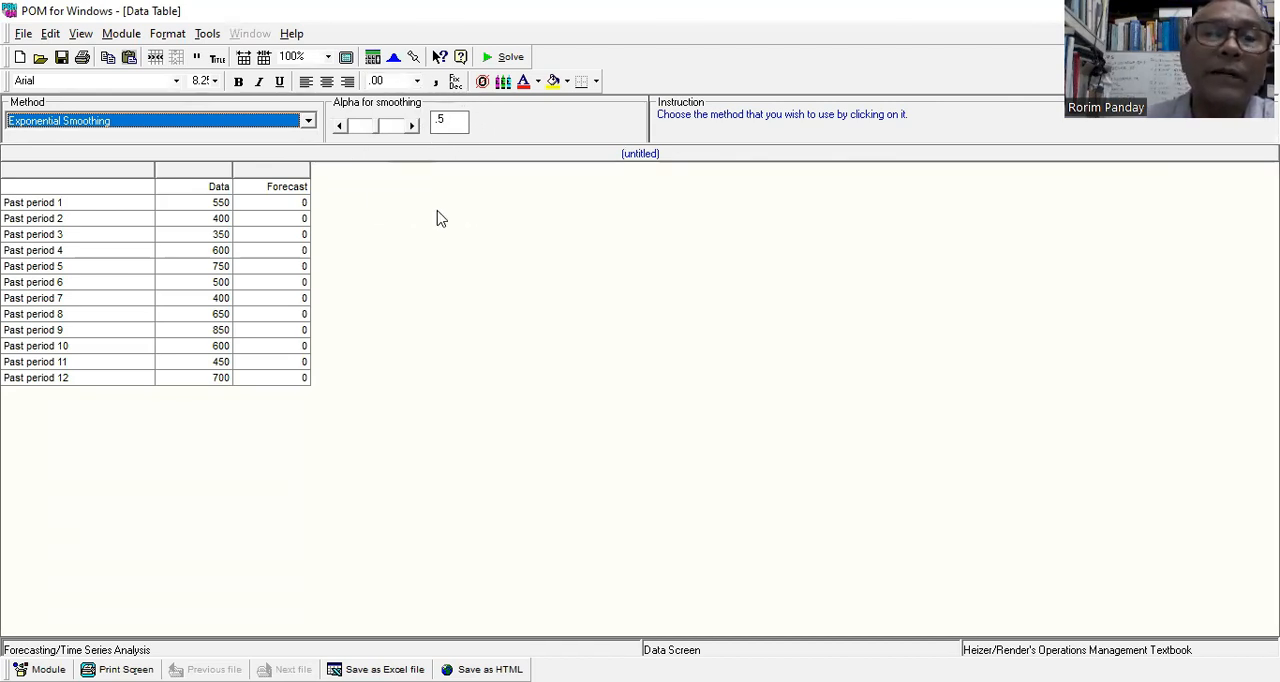
Enter 550 as the forecast for past period 1, and solve and graph exponential smoothing with alpha .5.
{"action": "left_click", "coordinate": [297, 202]}
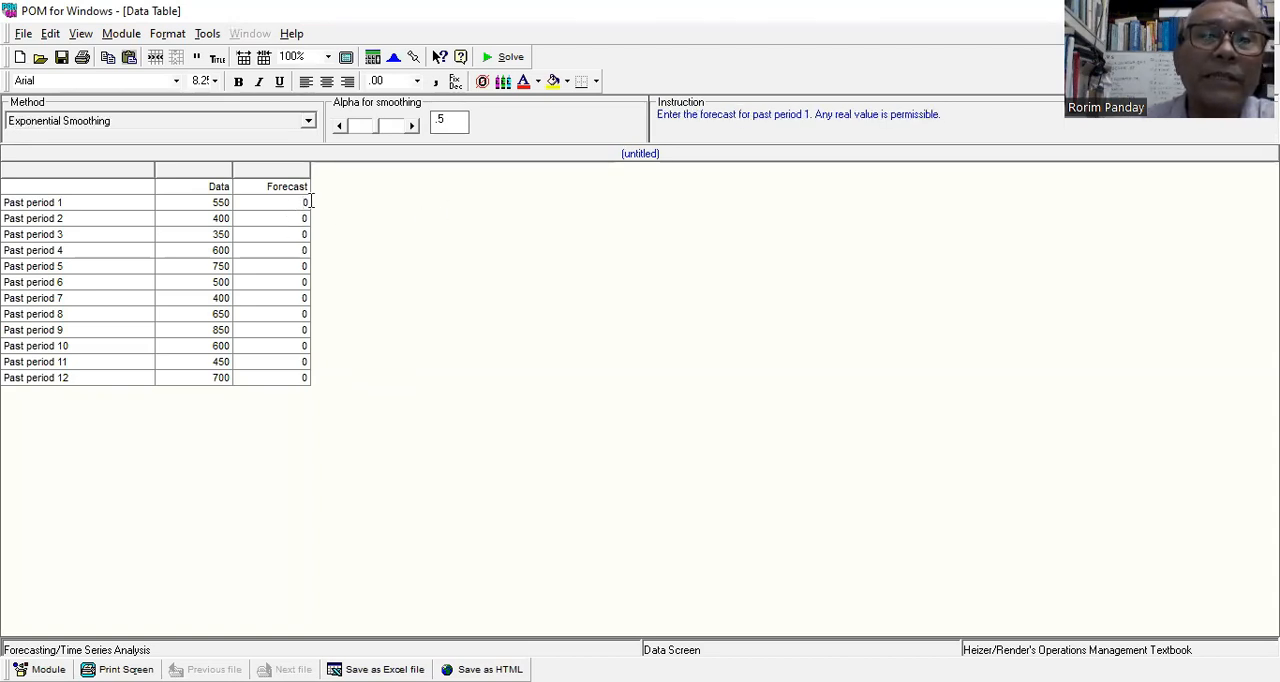
{"action": "left_click_drag", "start_coordinate": [312, 202], "coordinate": [298, 203]}
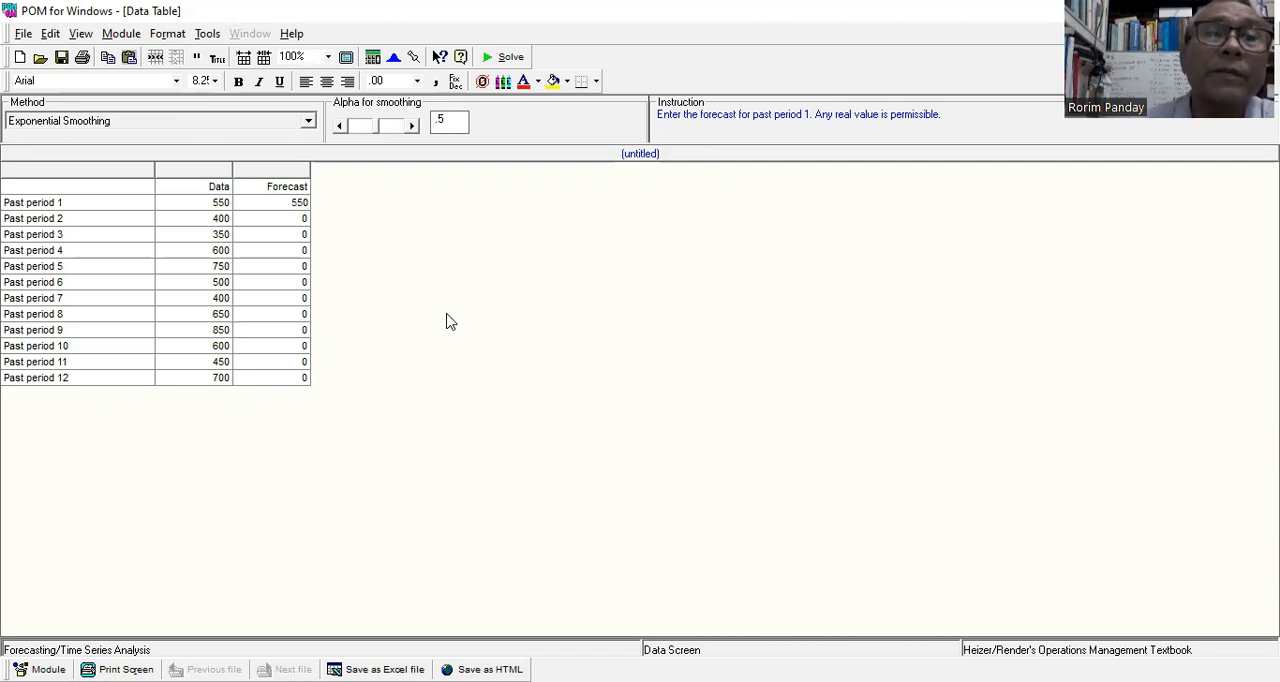
{"action": "left_click", "coordinate": [510, 58]}
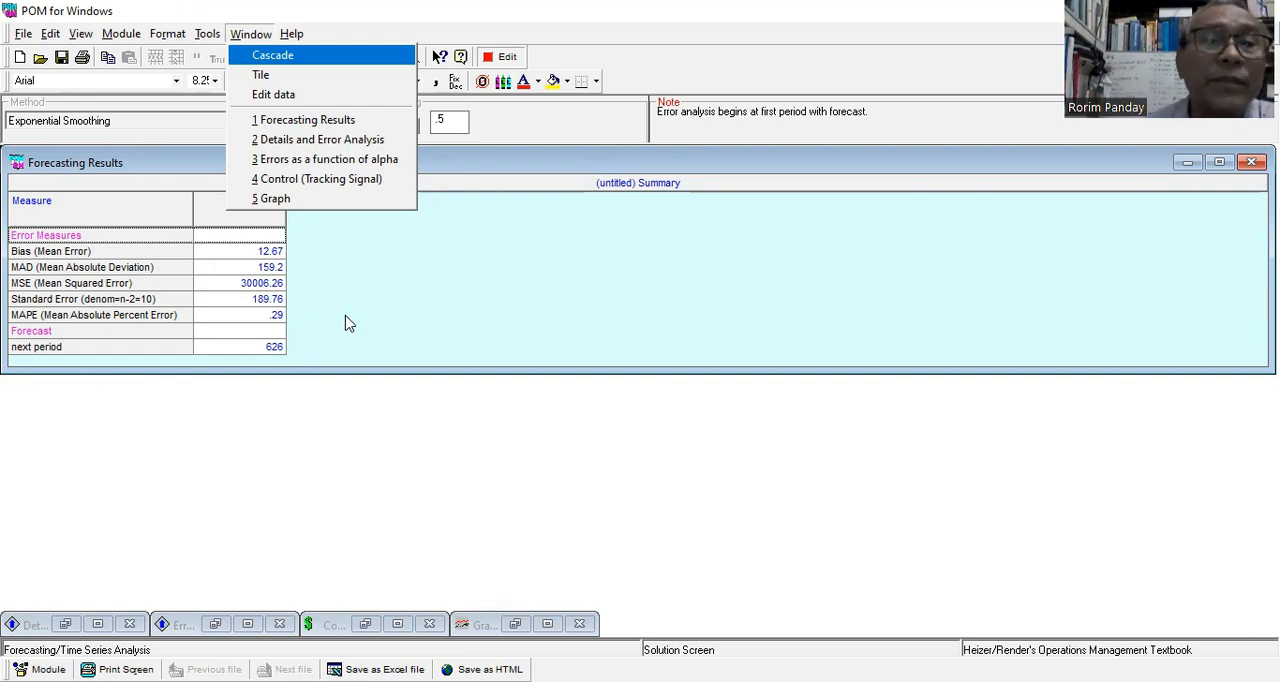
{"action": "left_click", "coordinate": [280, 199]}
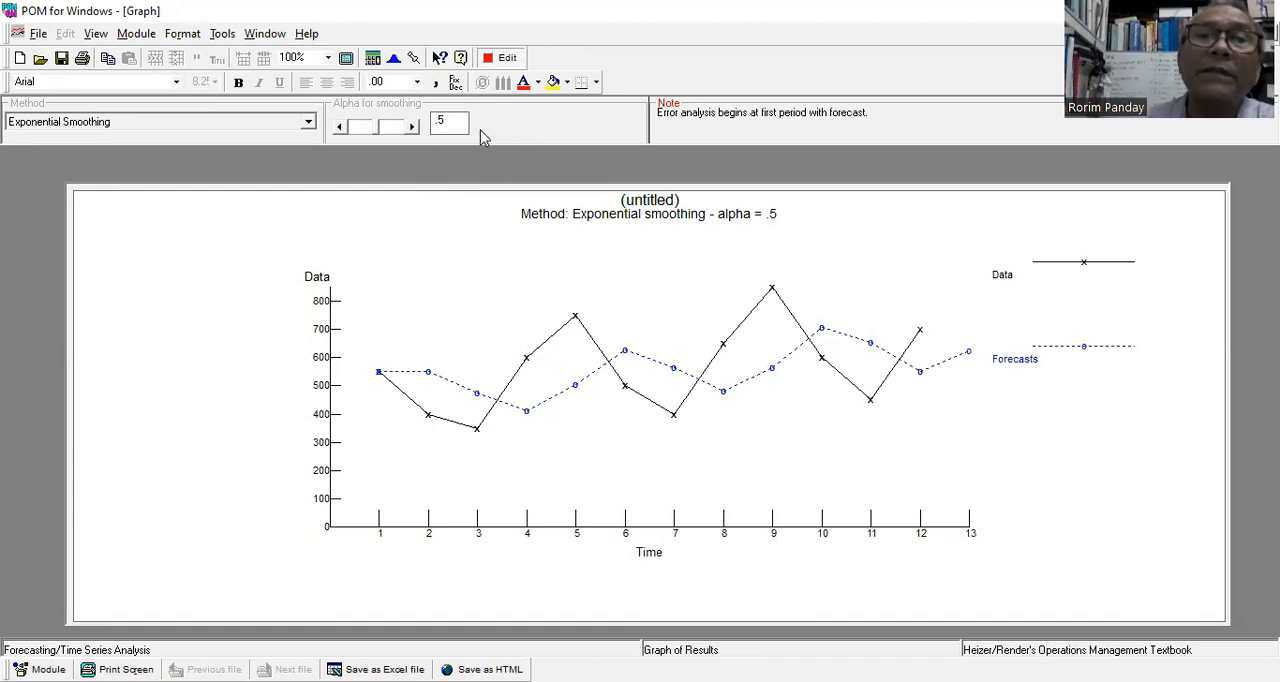
Return to the data, raise alpha to .6, and solve and graph the exponential smoothing forecast.
{"action": "left_click", "coordinate": [507, 58]}
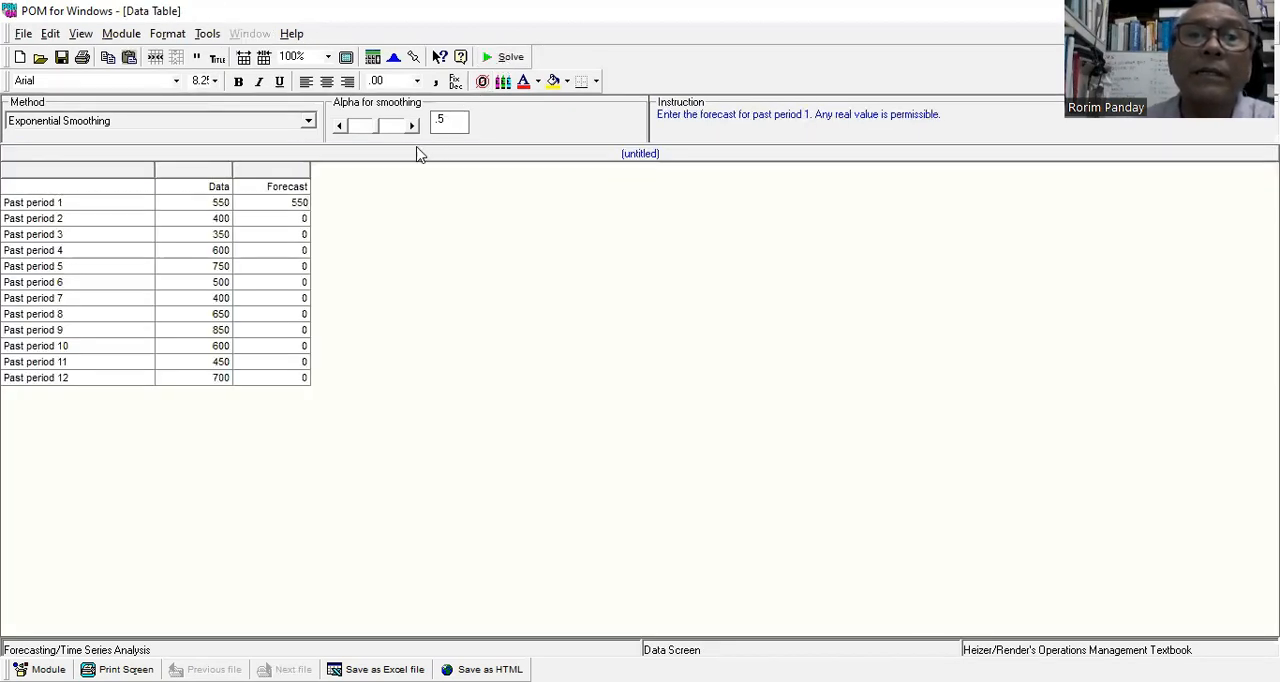
{"action": "left_click", "coordinate": [412, 126]}
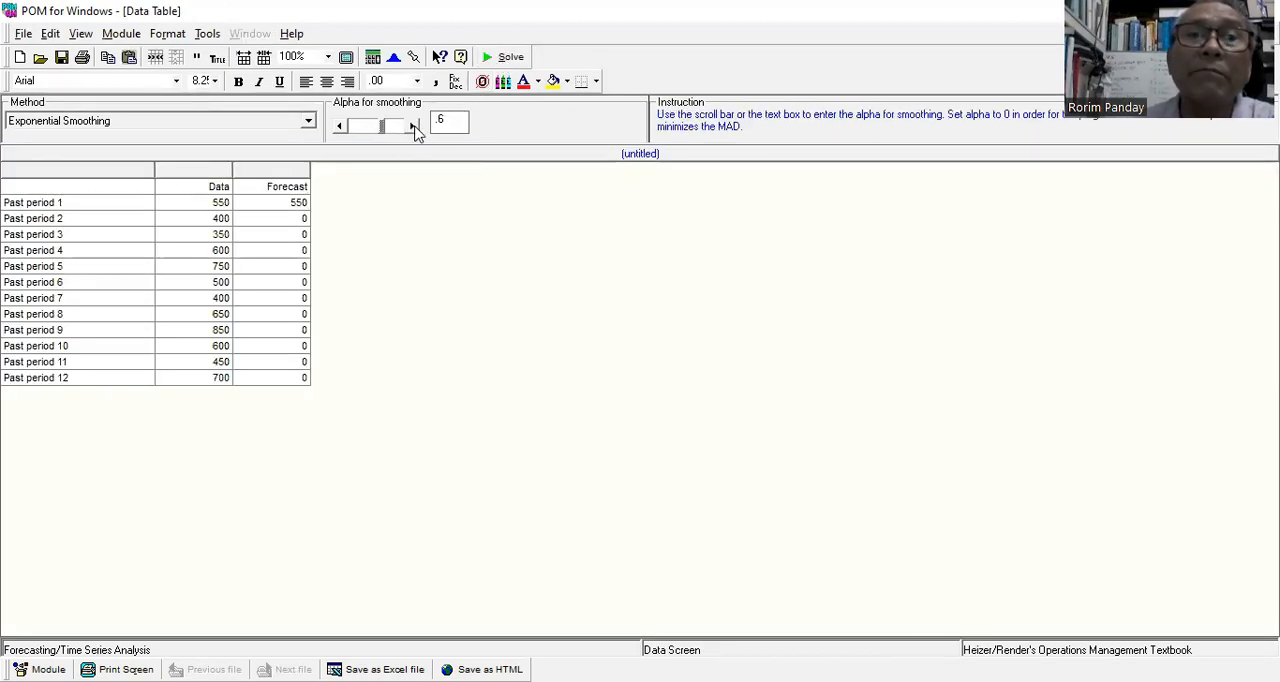
{"action": "left_click", "coordinate": [511, 58]}
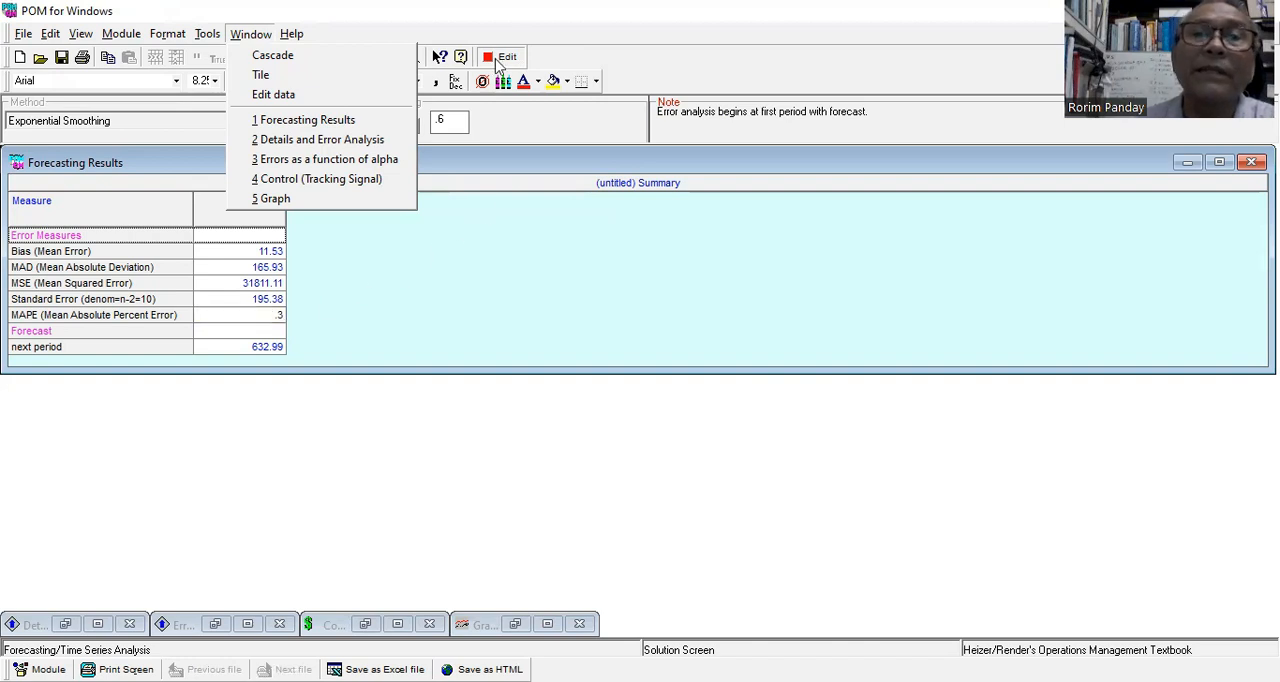
{"action": "left_click", "coordinate": [312, 199]}
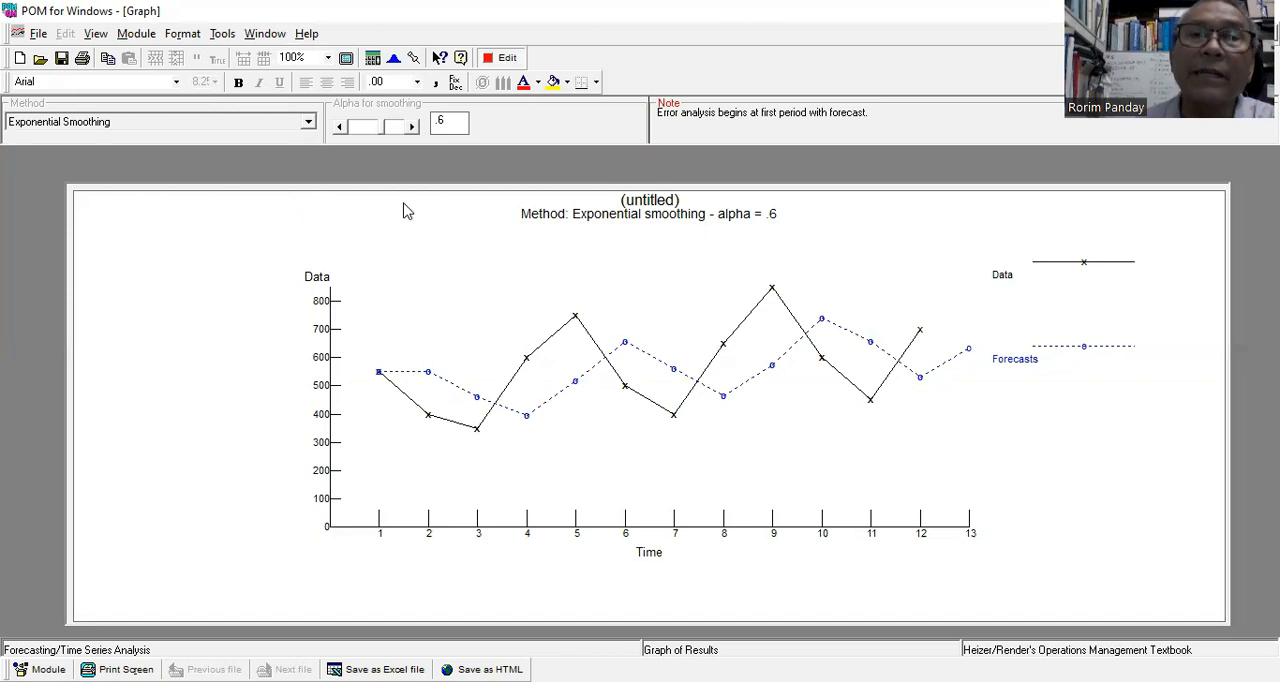
Return to the data, set alpha to .7, and solve the exponential smoothing forecast for its error measures.
{"action": "left_click", "coordinate": [507, 58]}
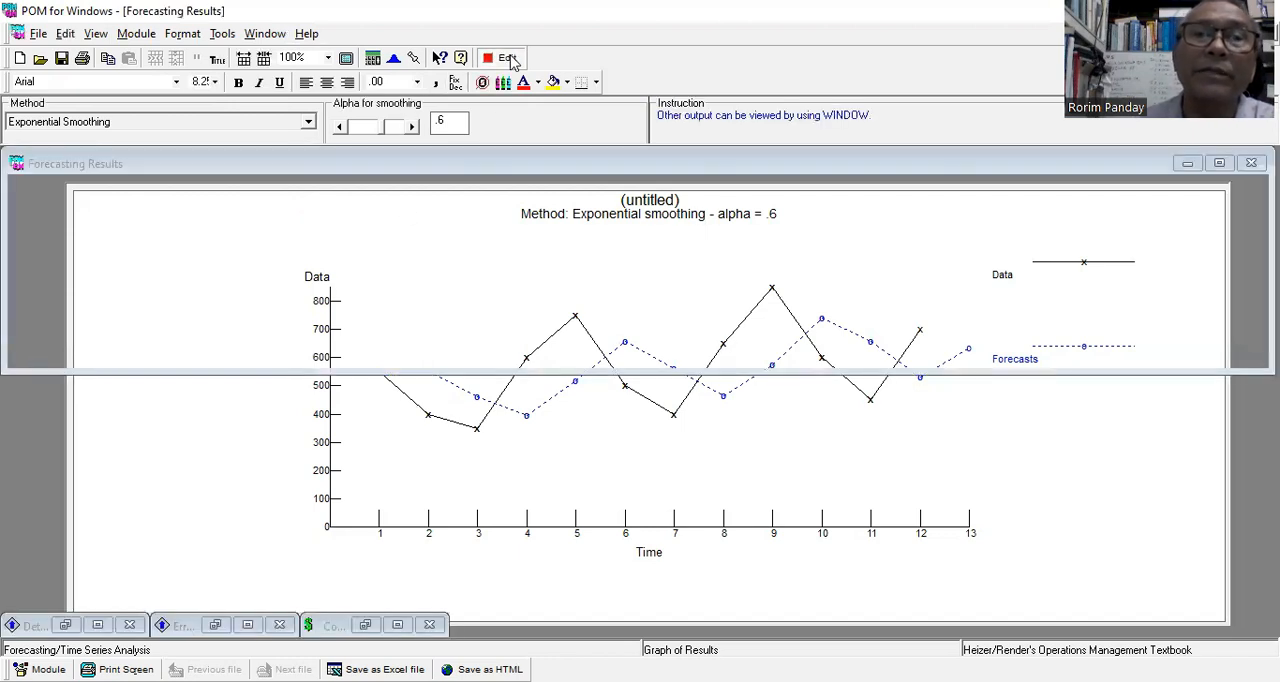
{"action": "left_click", "coordinate": [412, 126]}
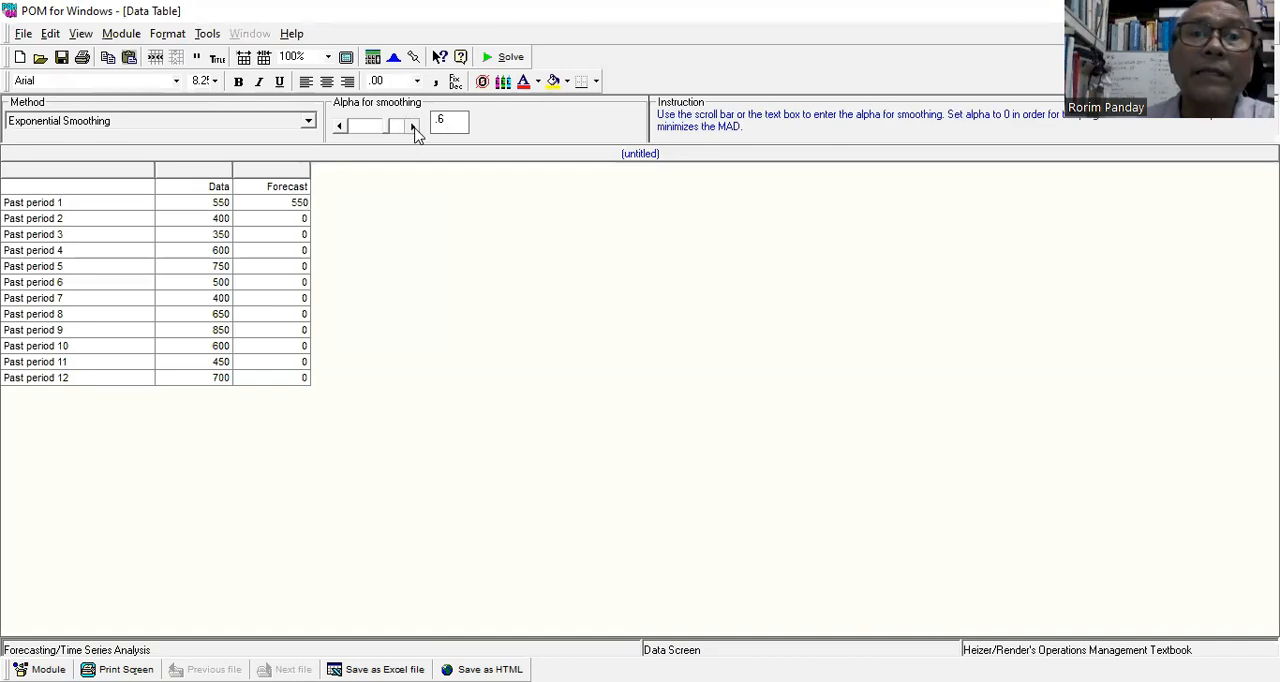
{"action": "left_click", "coordinate": [512, 57]}
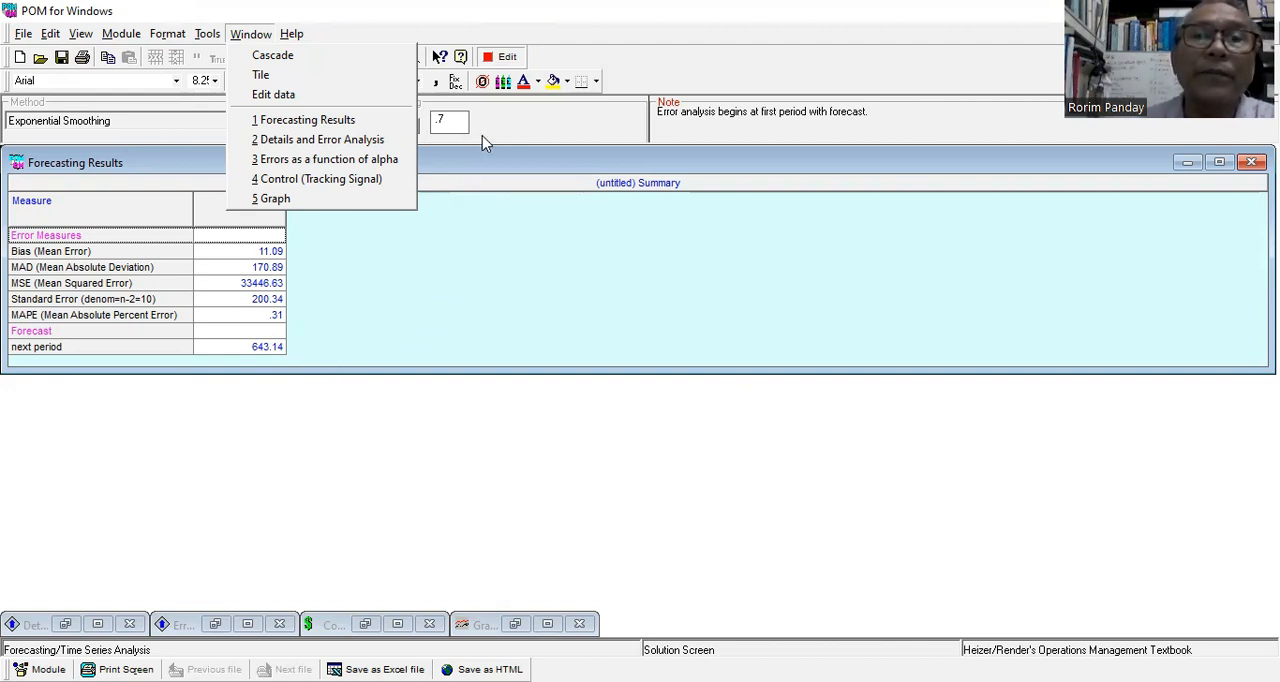
{"action": "left_click", "coordinate": [509, 58]}
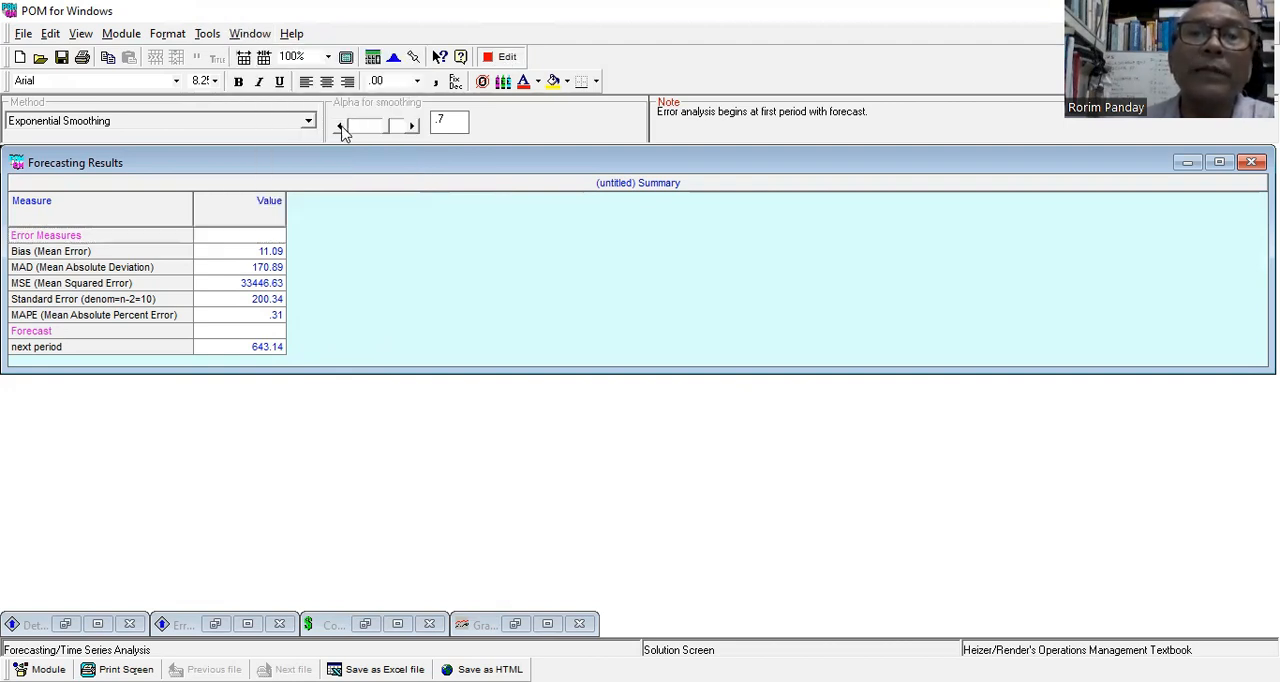
Return to the data, lower alpha to .4, and solve and graph the exponential smoothing forecast.
{"action": "left_click", "coordinate": [508, 58]}
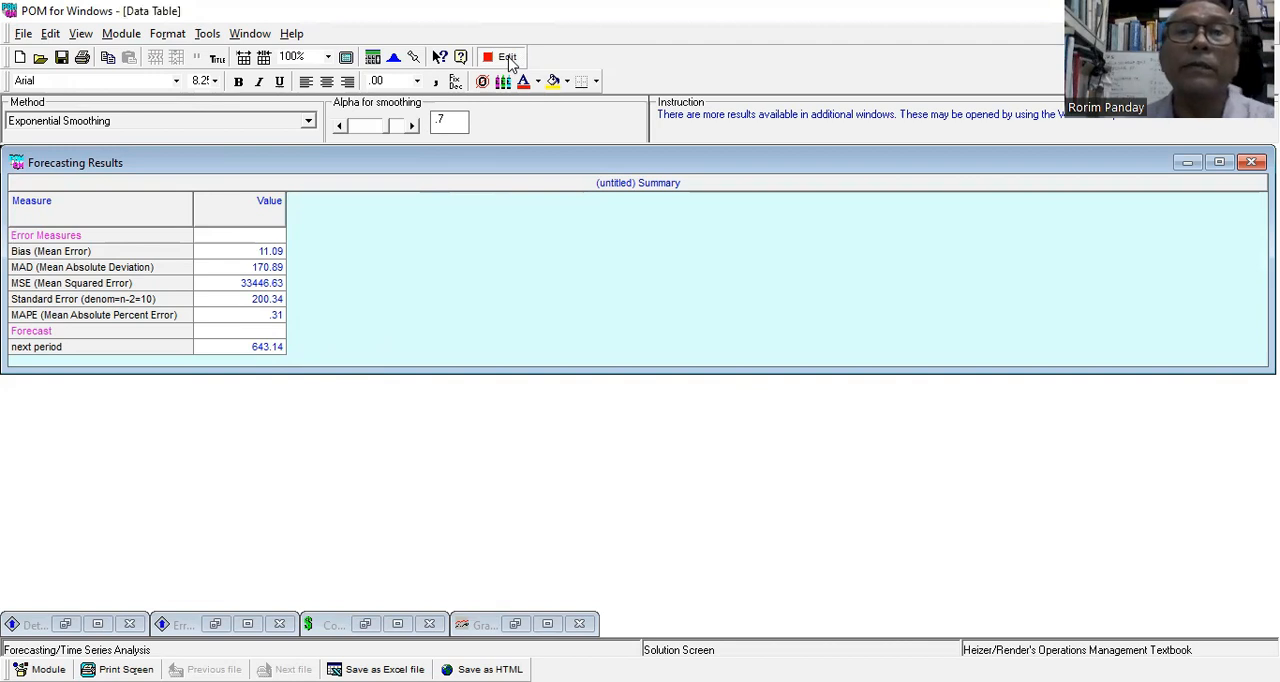
{"action": "left_click", "coordinate": [339, 128]}
{"action": "left_click", "coordinate": [339, 127]}
{"action": "left_click", "coordinate": [339, 127]}
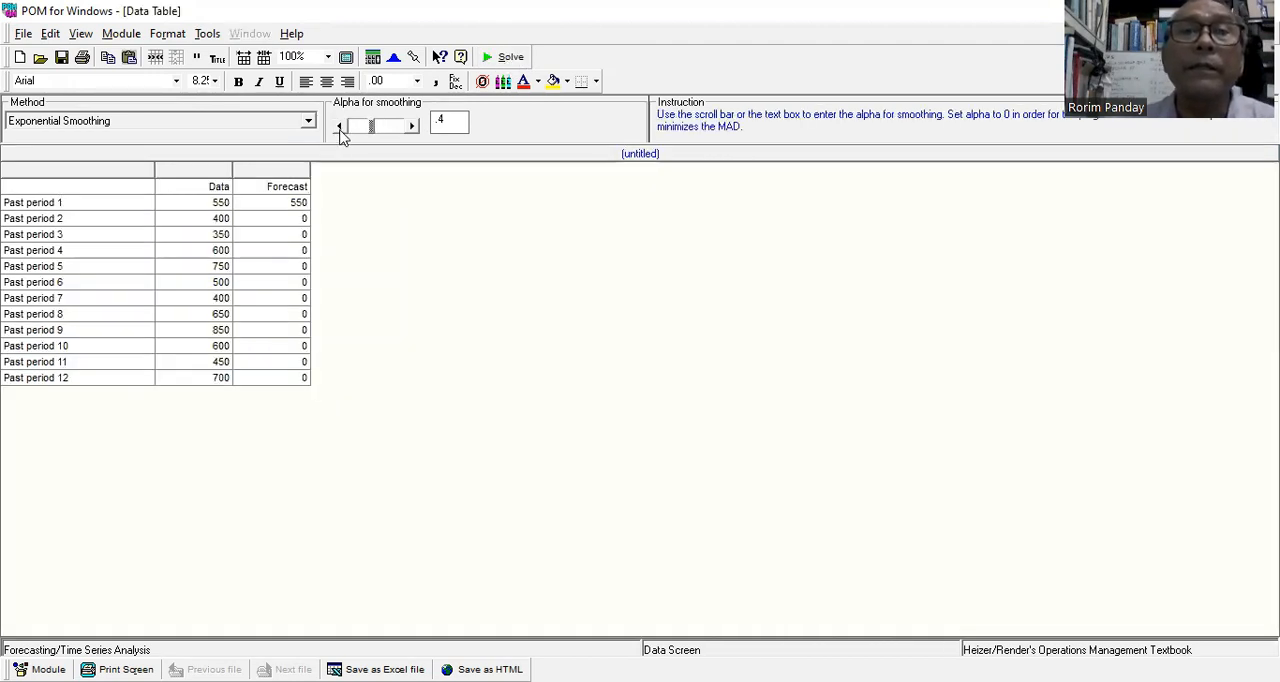
{"action": "left_click", "coordinate": [510, 58]}
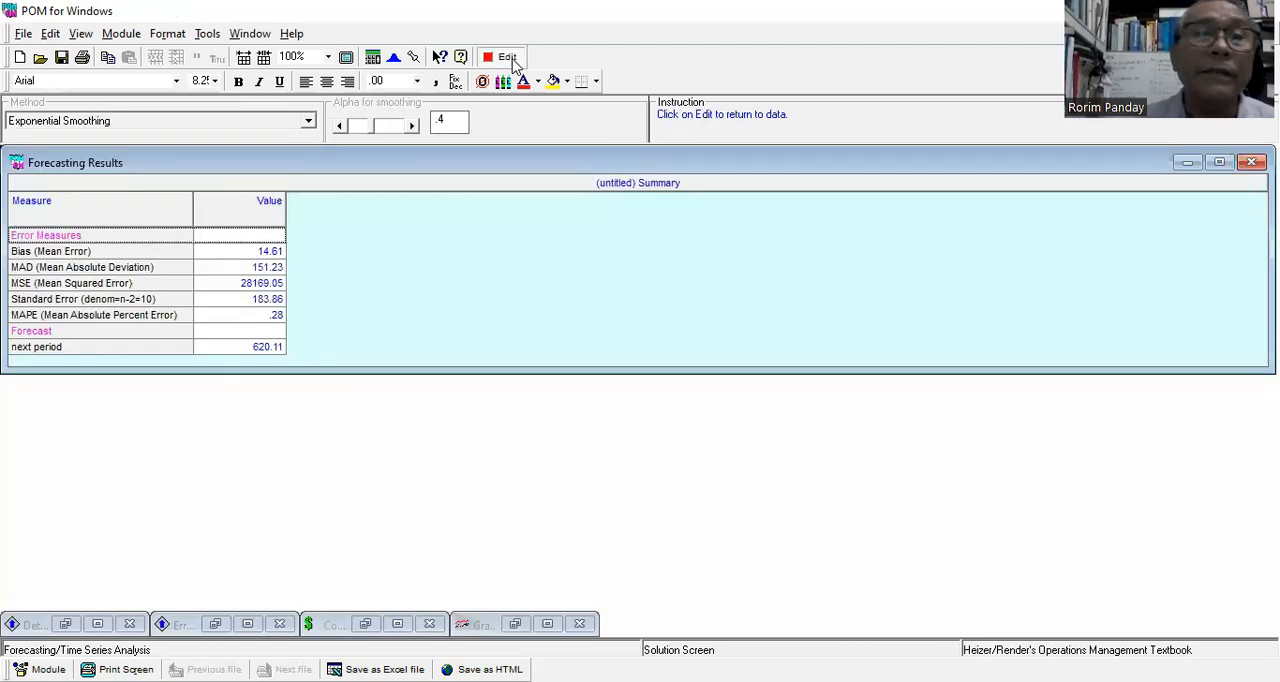
{"action": "left_click", "coordinate": [250, 34]}
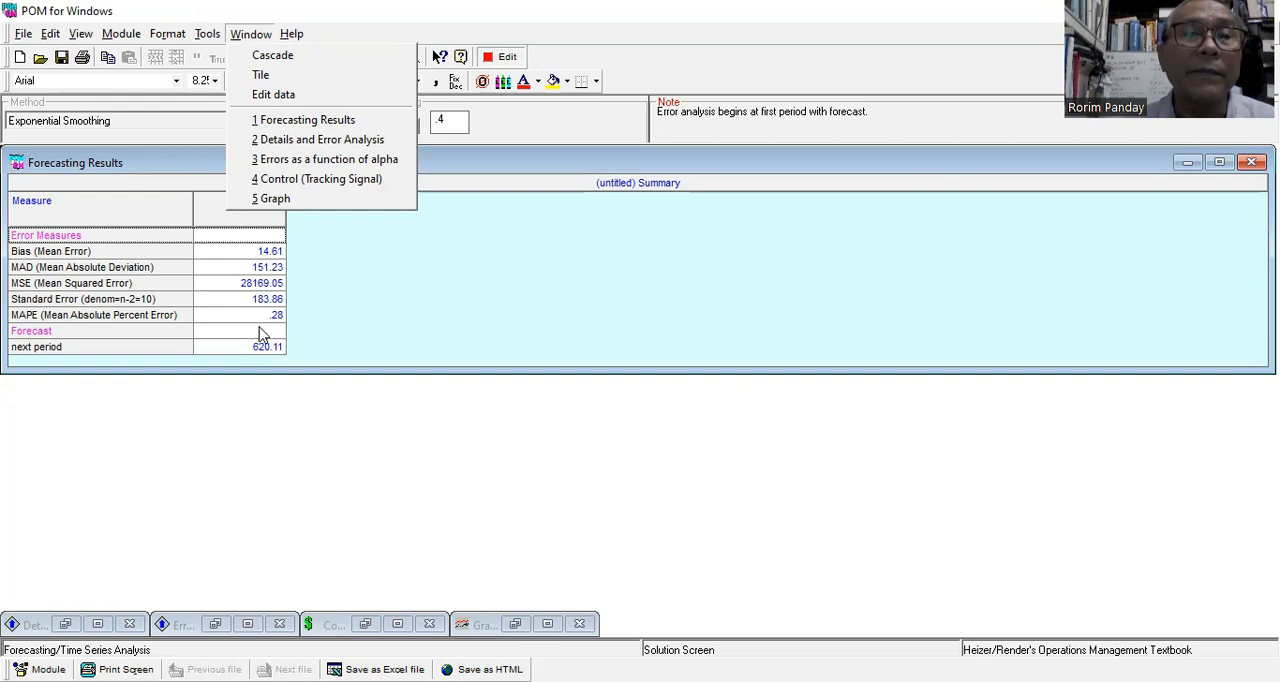
{"action": "left_click", "coordinate": [294, 200]}
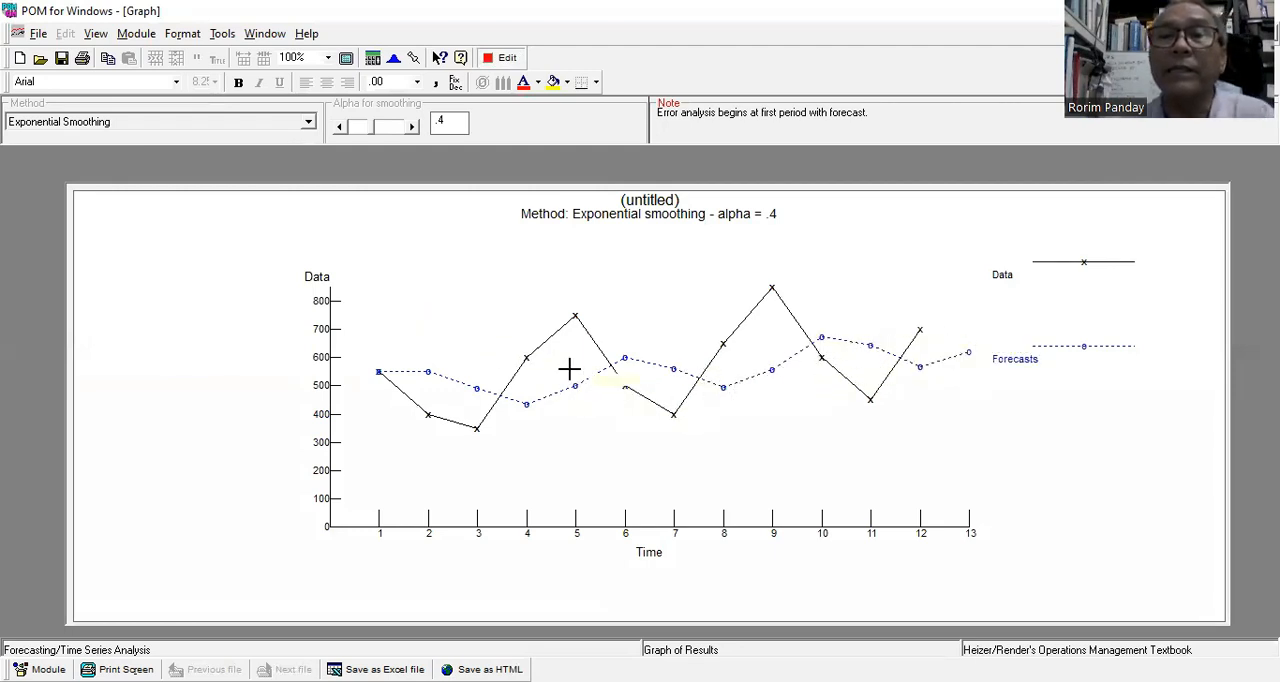
Return to the data table and change the forecasting method to Exponential Smoothing with trend.
{"action": "left_click", "coordinate": [506, 58]}
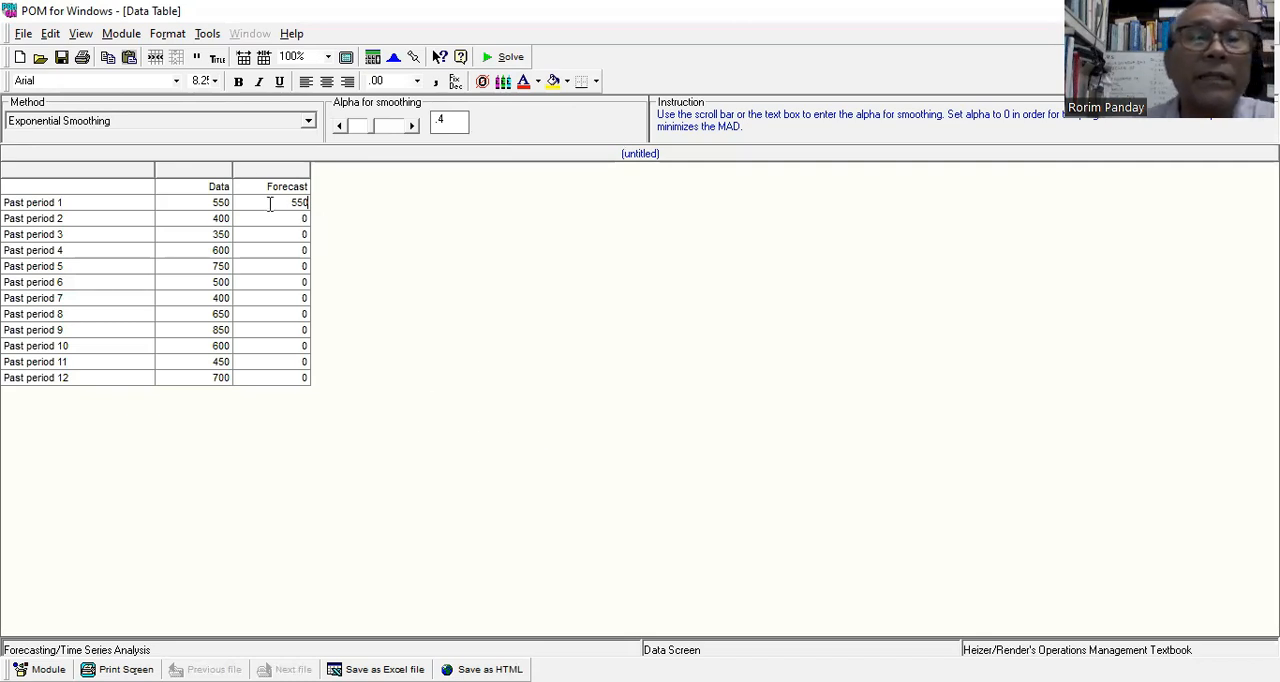
{"action": "left_click", "coordinate": [307, 121]}
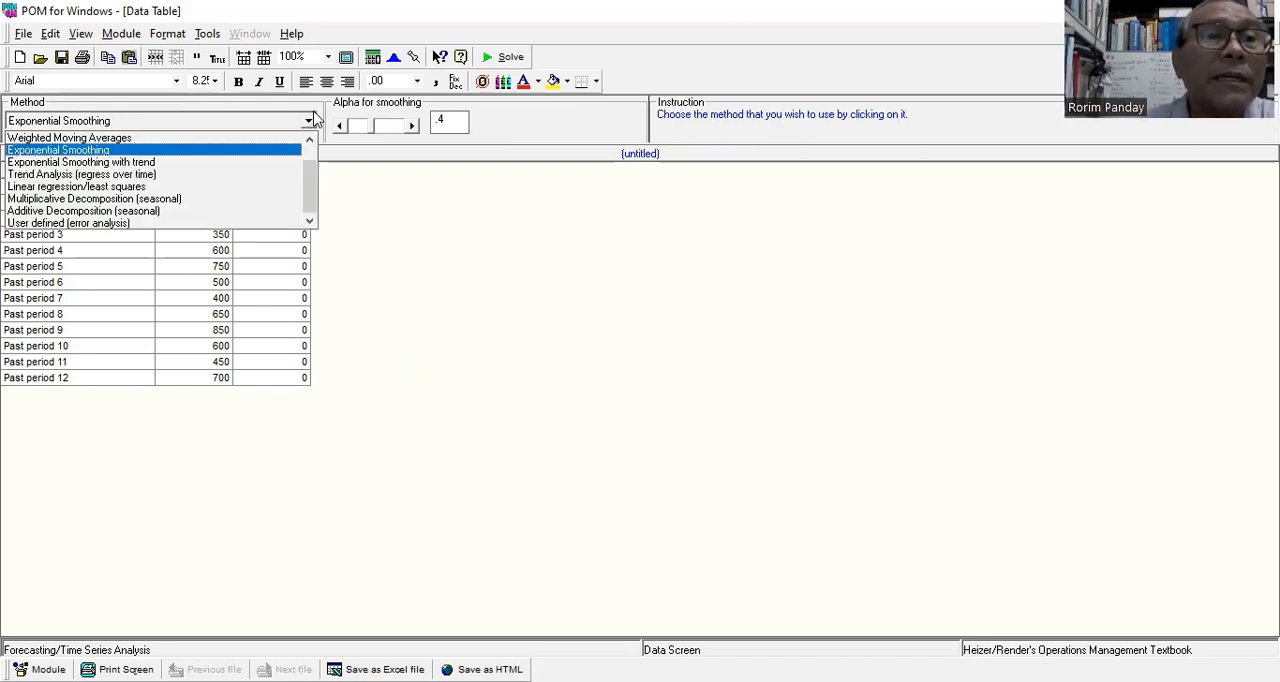
{"action": "left_click", "coordinate": [261, 162]}
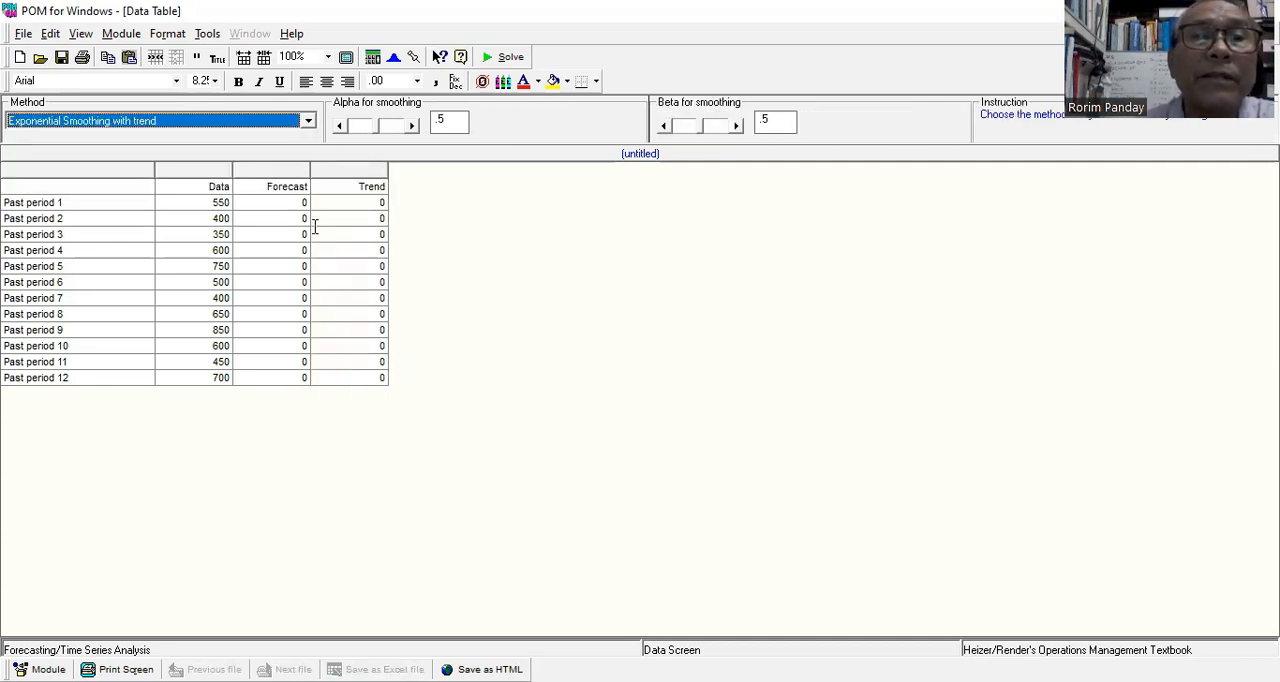
Try to enter 550 as the initial forecast for Past period 1, and set its trend to 400.
{"action": "left_click", "coordinate": [296, 203]}
{"action": "type", "text": "550"}
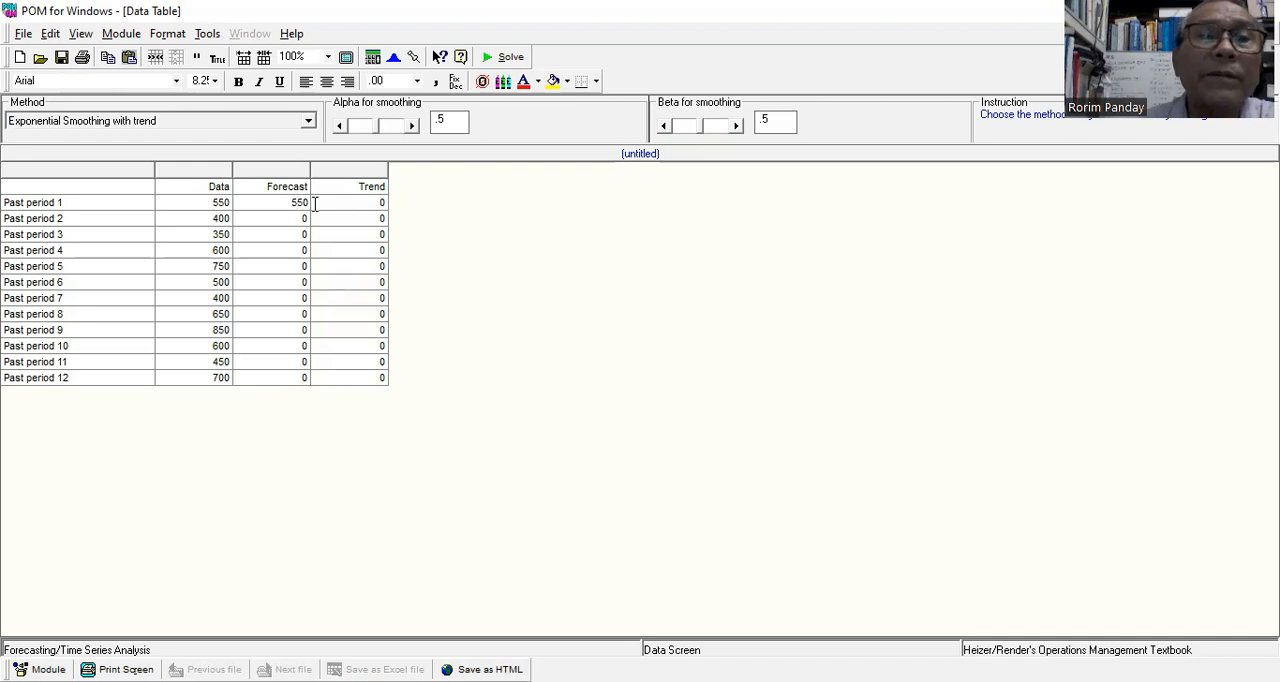
{"action": "left_click", "coordinate": [380, 203]}
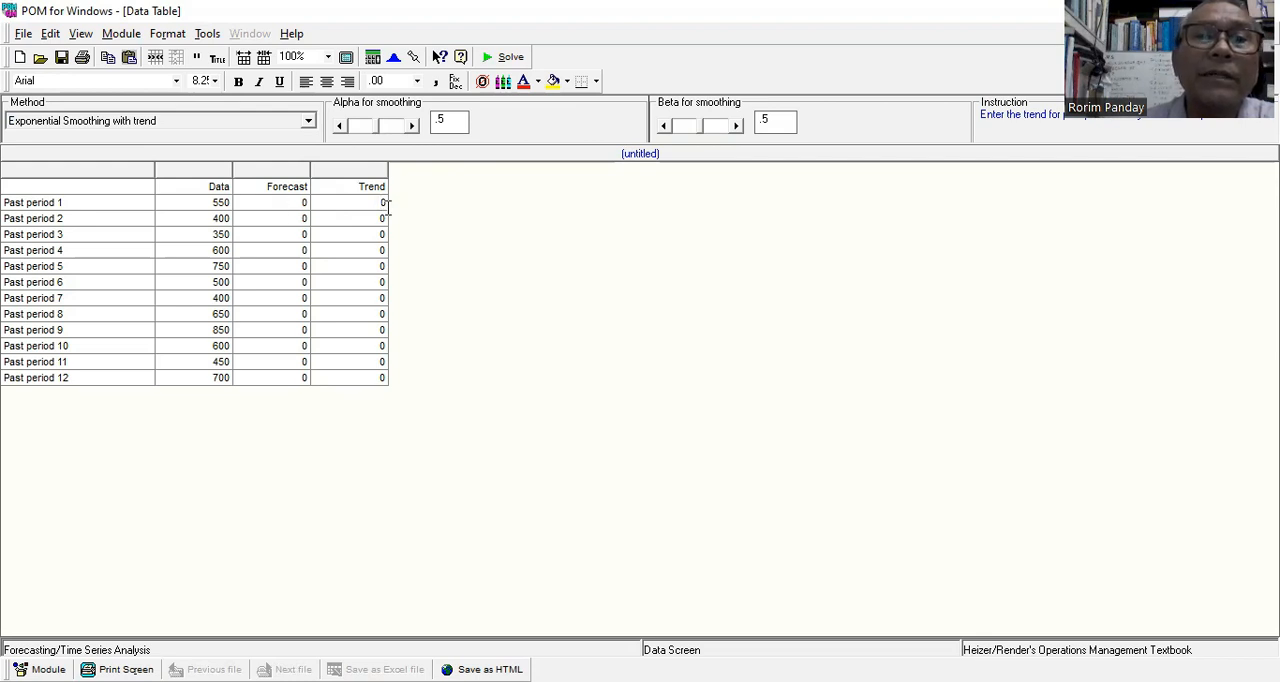
{"action": "left_click_drag", "start_coordinate": [375, 204], "coordinate": [408, 202]}
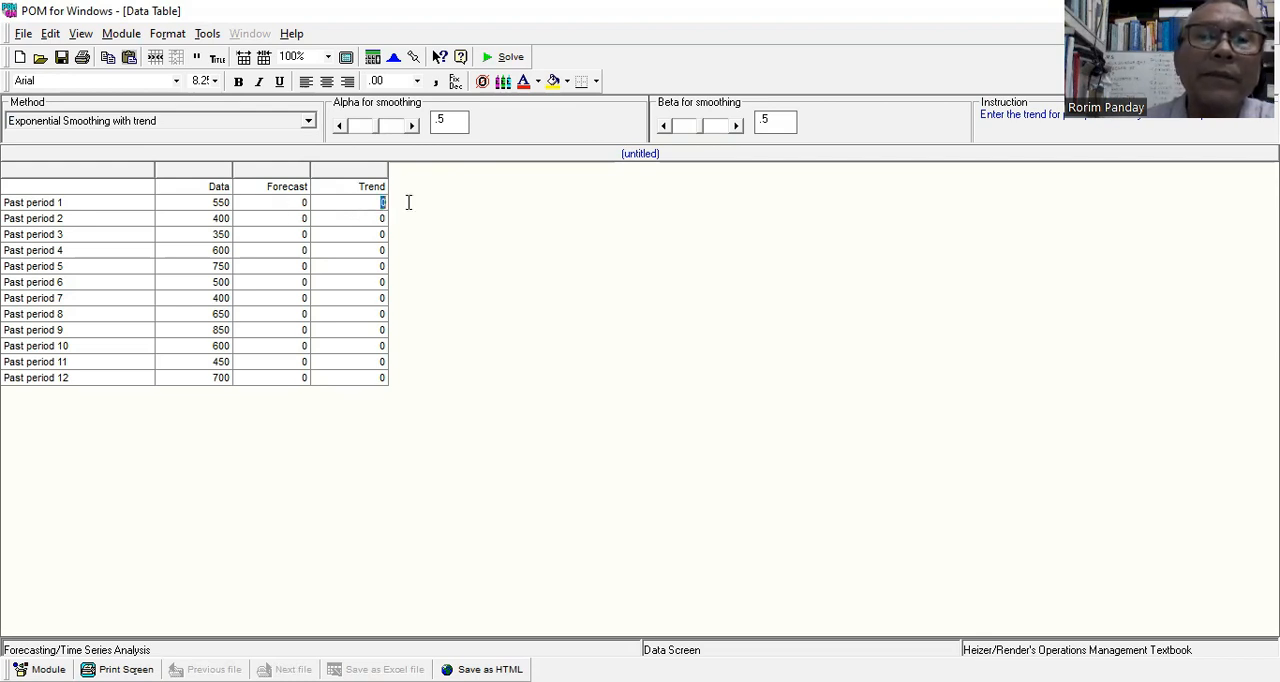
{"action": "left_click", "coordinate": [301, 203]}
{"action": "type", "text": "550"}
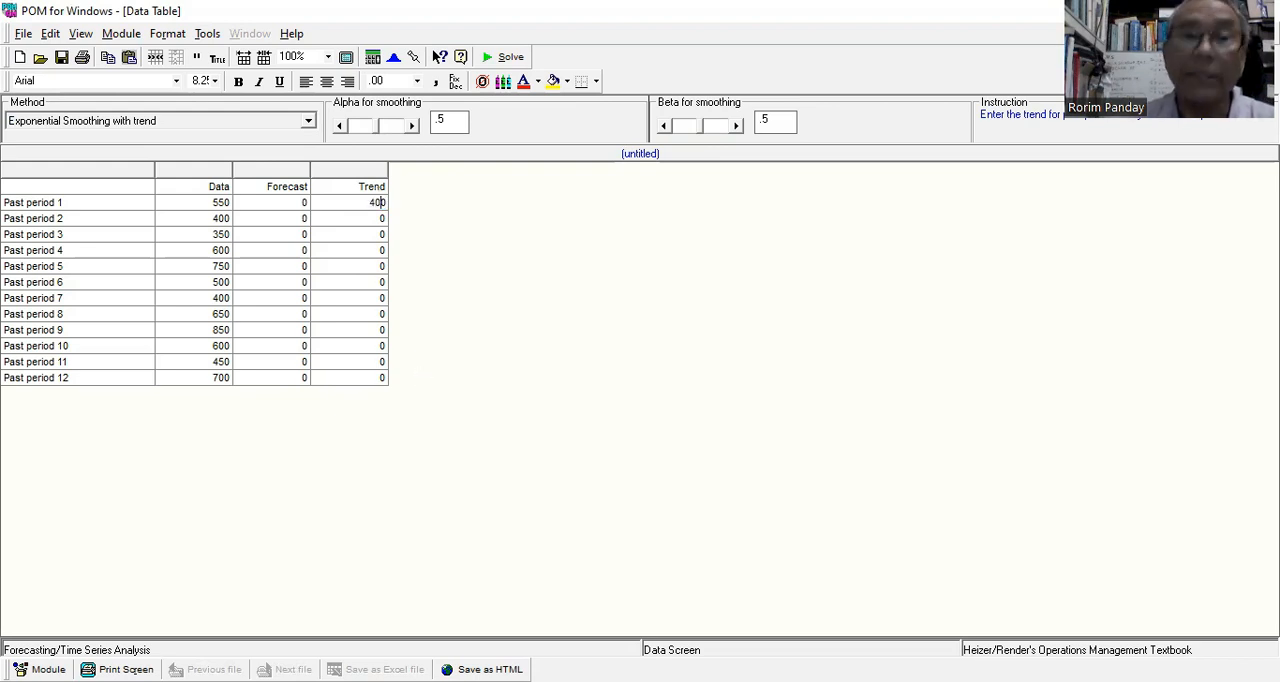
{"action": "key", "text": "BackSpace"}
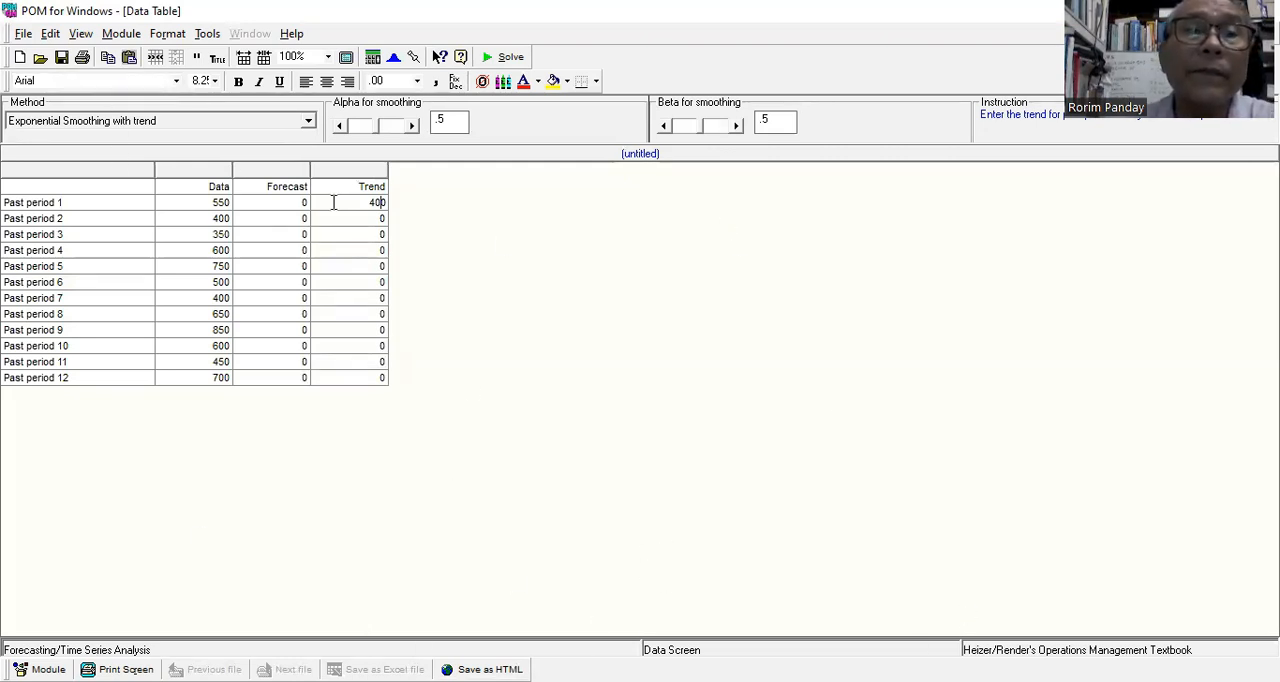
Set the Past period 1 forecast to 550, and solve and graph the exponential smoothing with trend forecast.
{"action": "left_click", "coordinate": [292, 203]}
{"action": "type", "text": "550"}
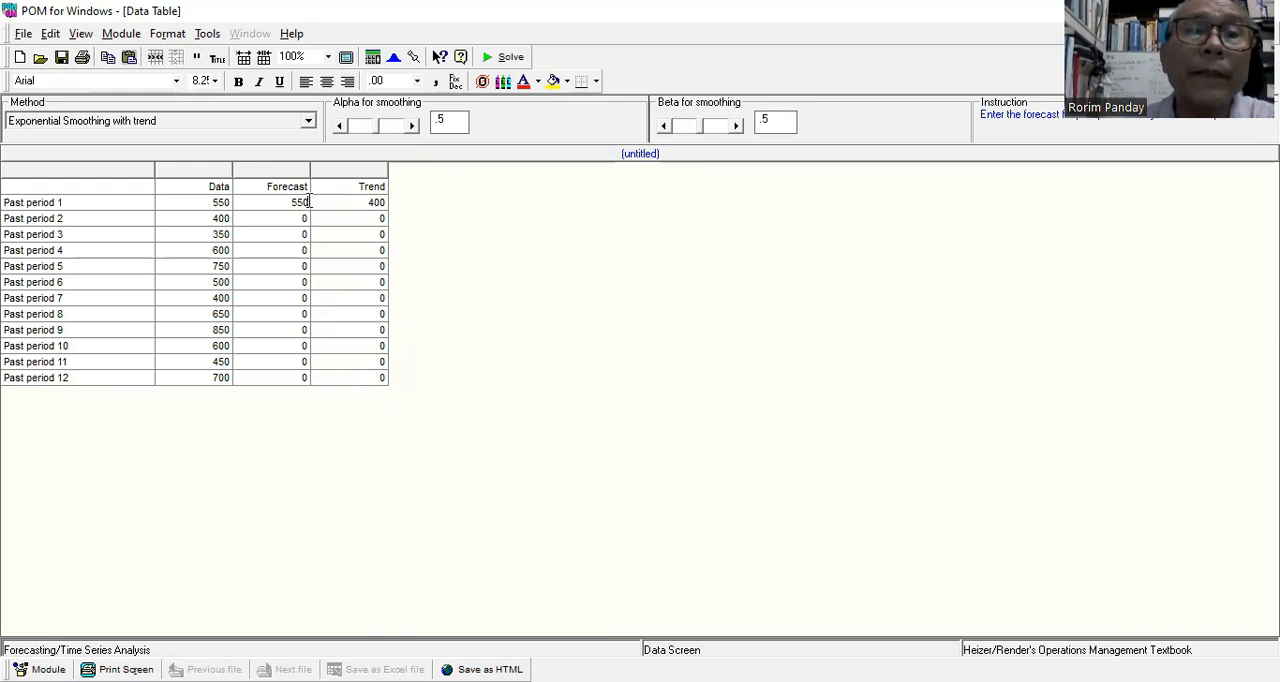
{"action": "key", "text": "Tab"}
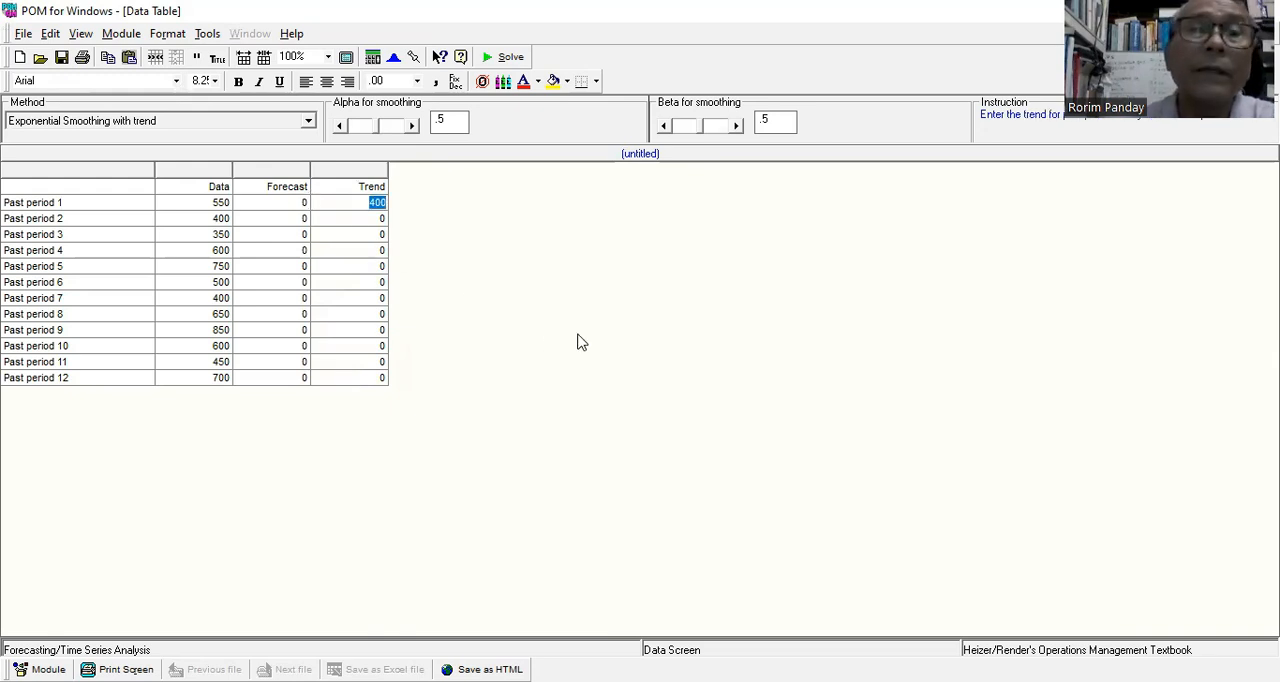
{"action": "left_click", "coordinate": [289, 204]}
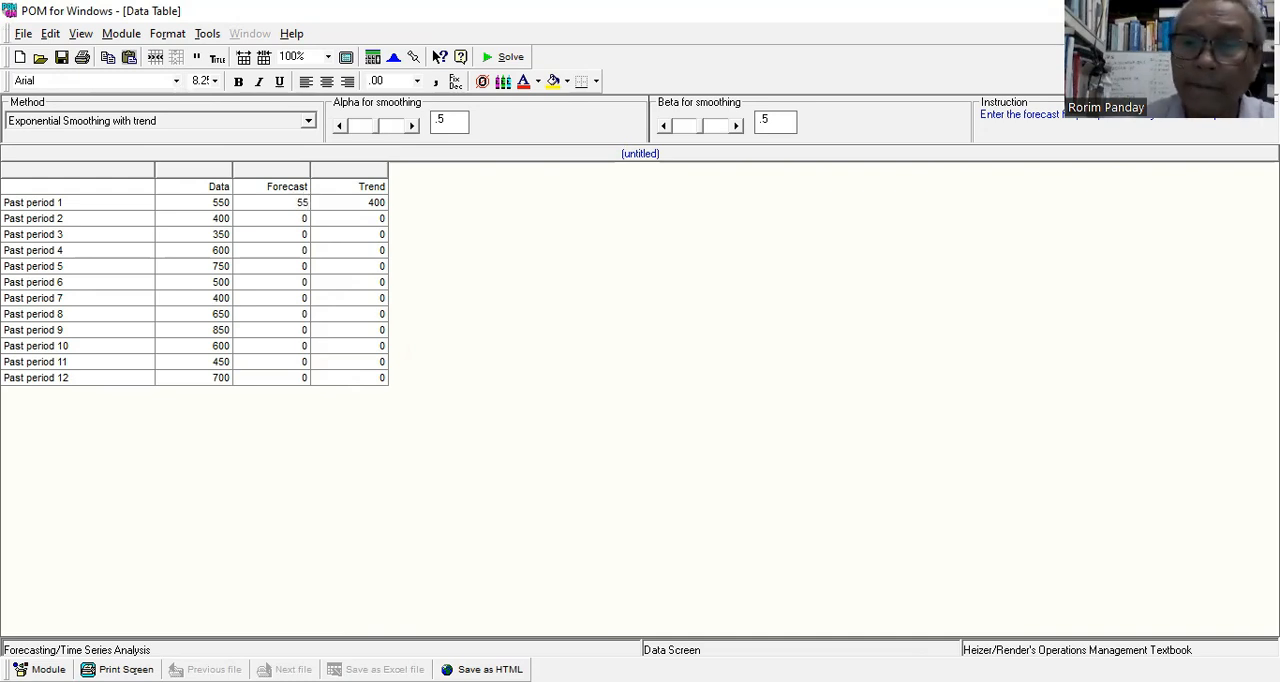
{"action": "key", "text": "Tab"}
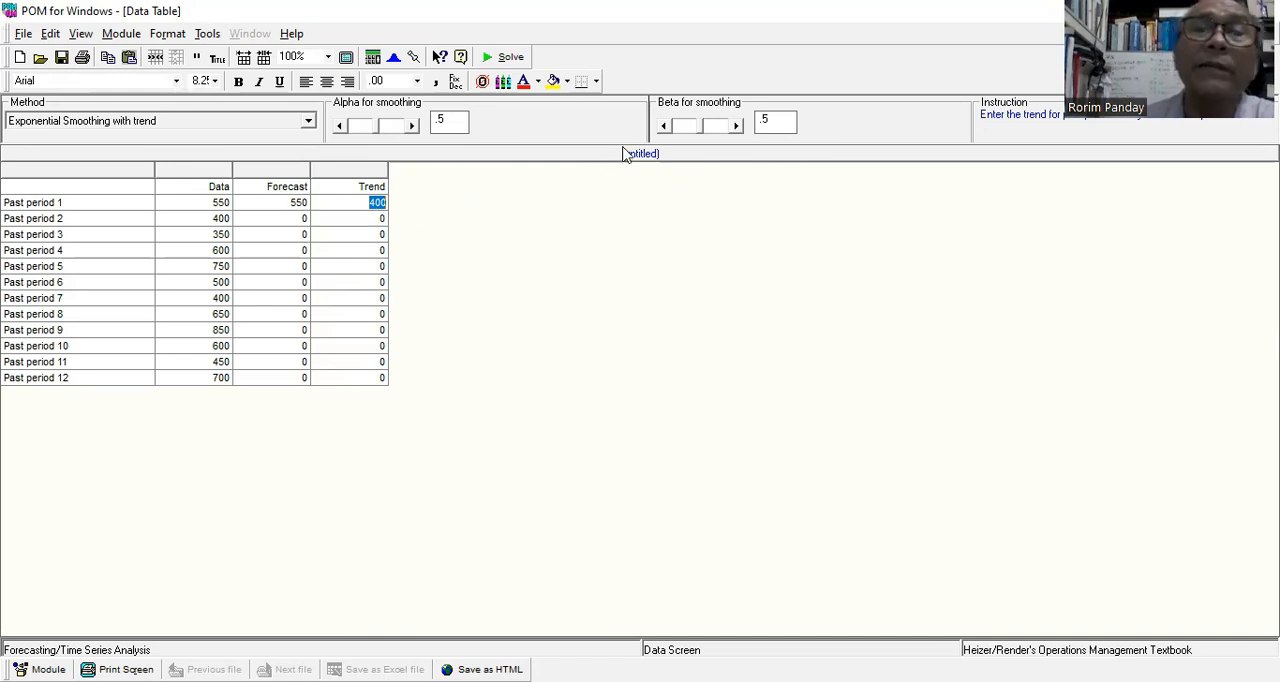
{"action": "left_click", "coordinate": [510, 58]}
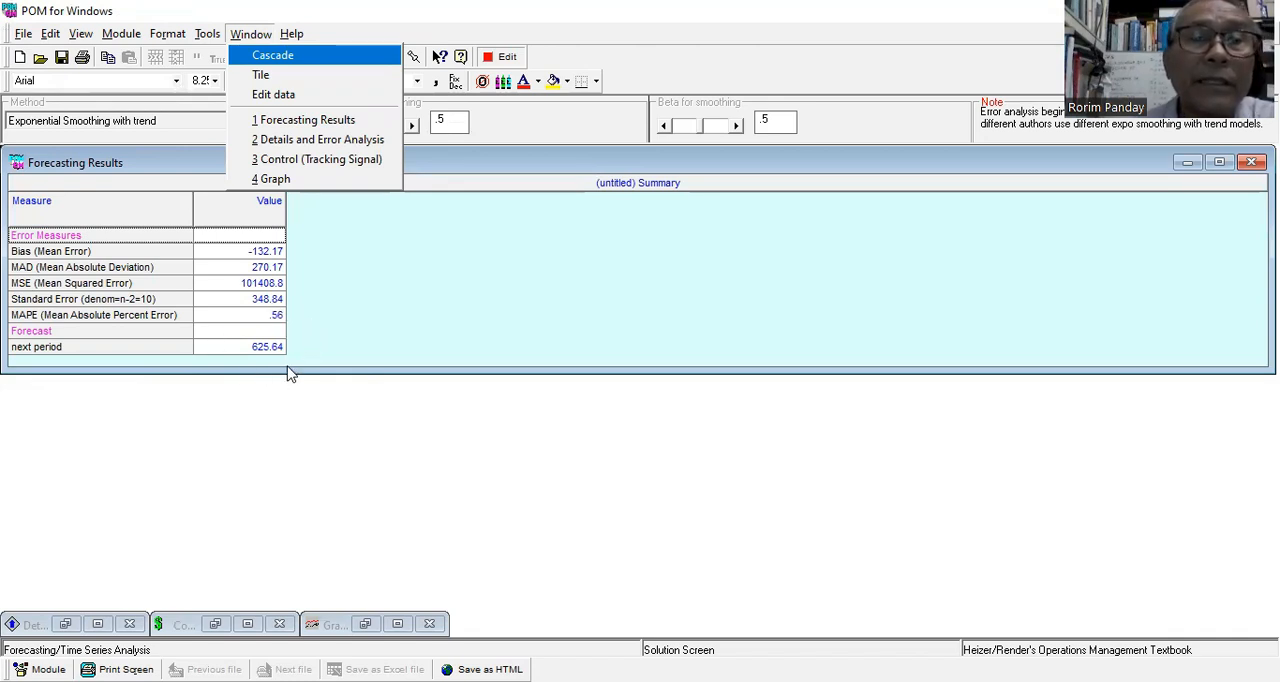
{"action": "left_click", "coordinate": [273, 179]}
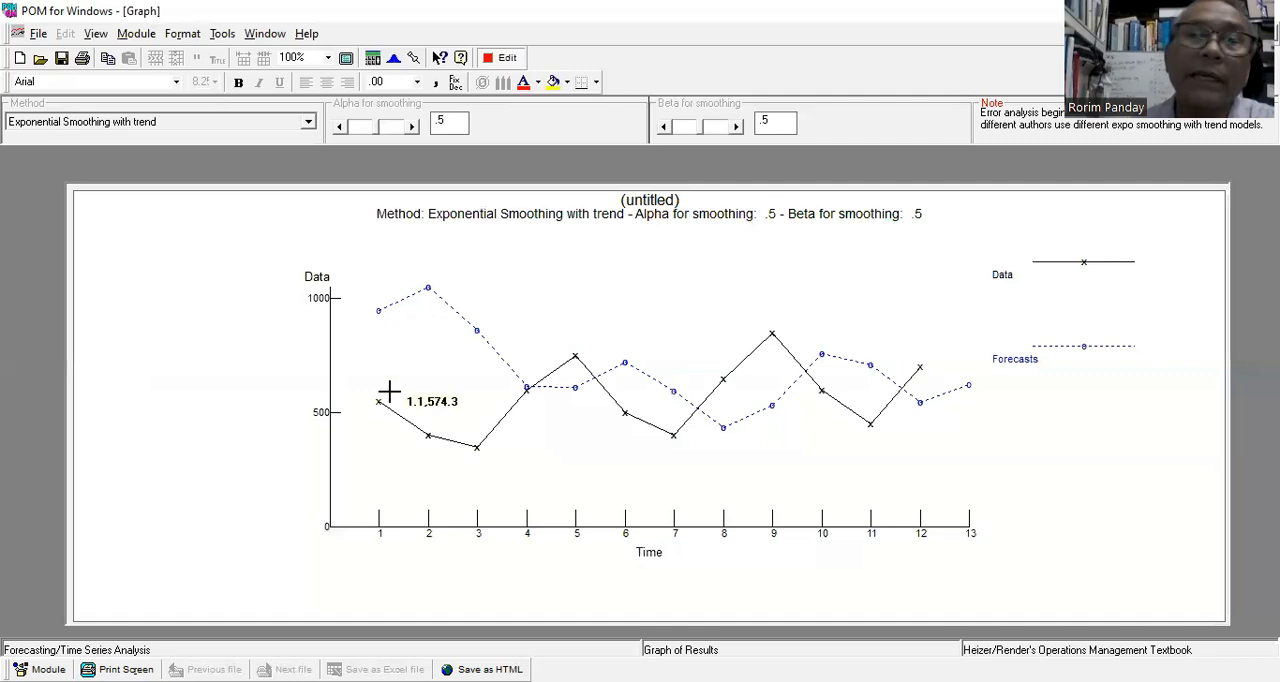
Return to the data, set the Past period 1 trend to 0, and solve and graph the forecast.
{"action": "left_click", "coordinate": [508, 58]}
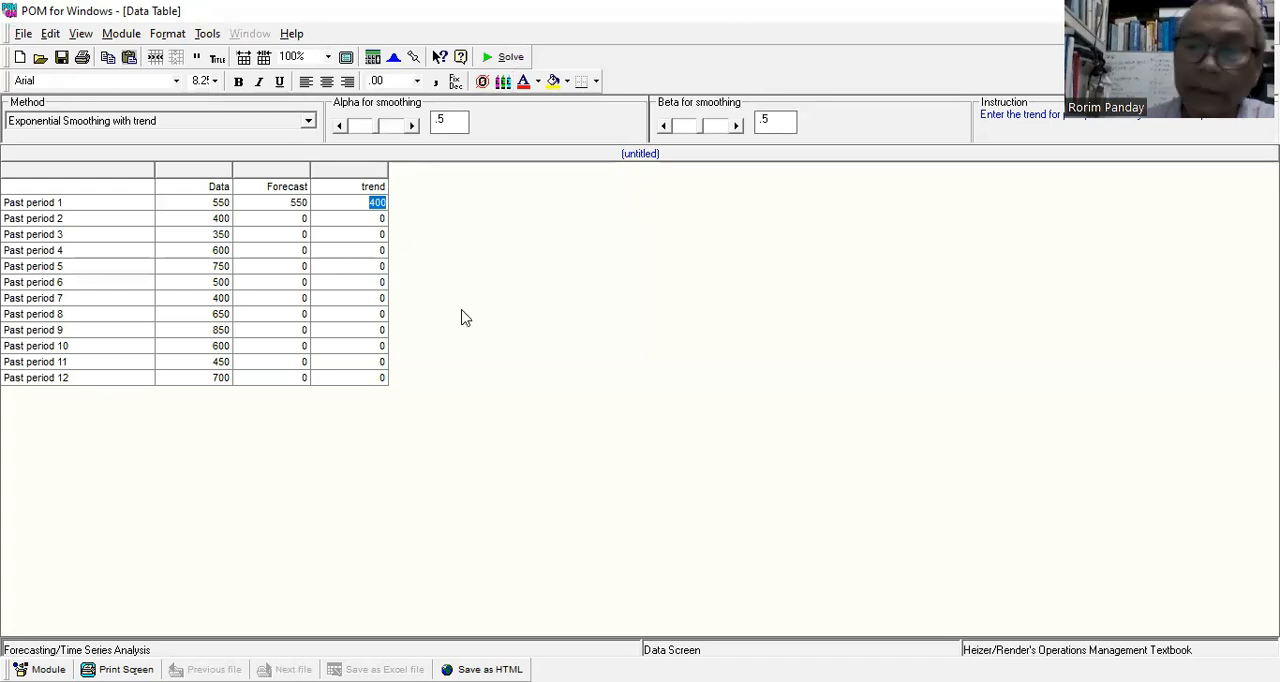
{"action": "type", "text": "0"}
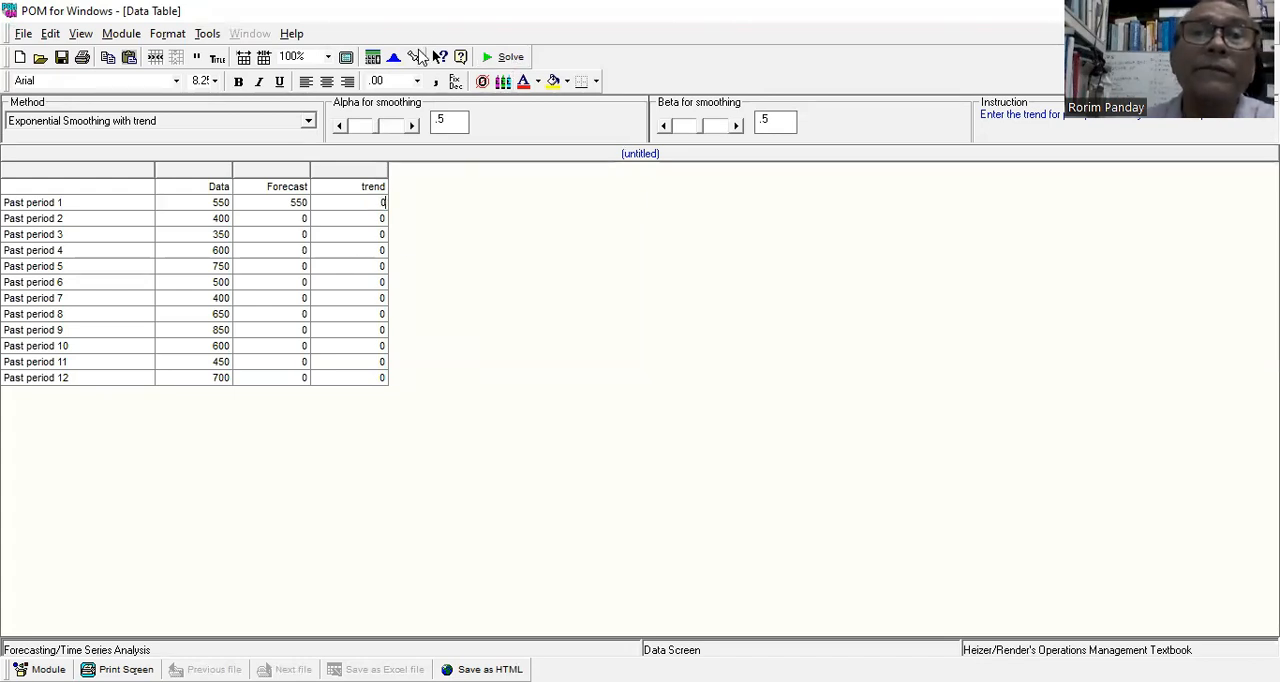
{"action": "left_click", "coordinate": [512, 58]}
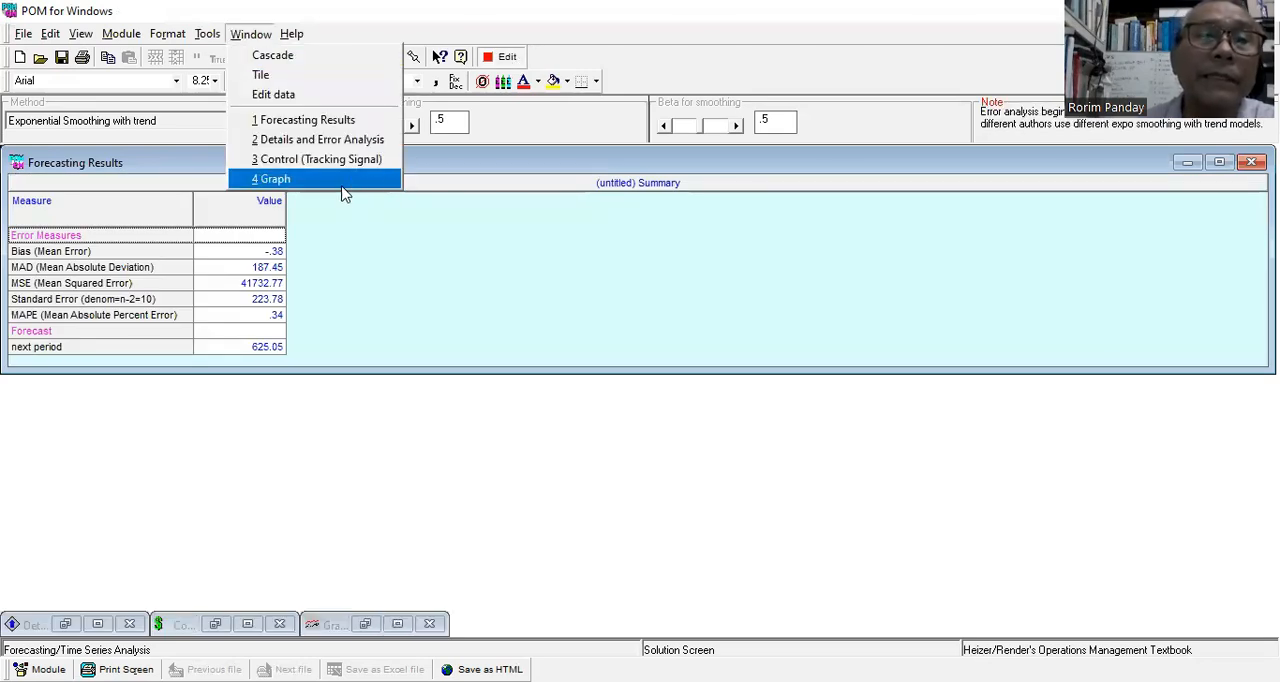
{"action": "left_click", "coordinate": [343, 188]}
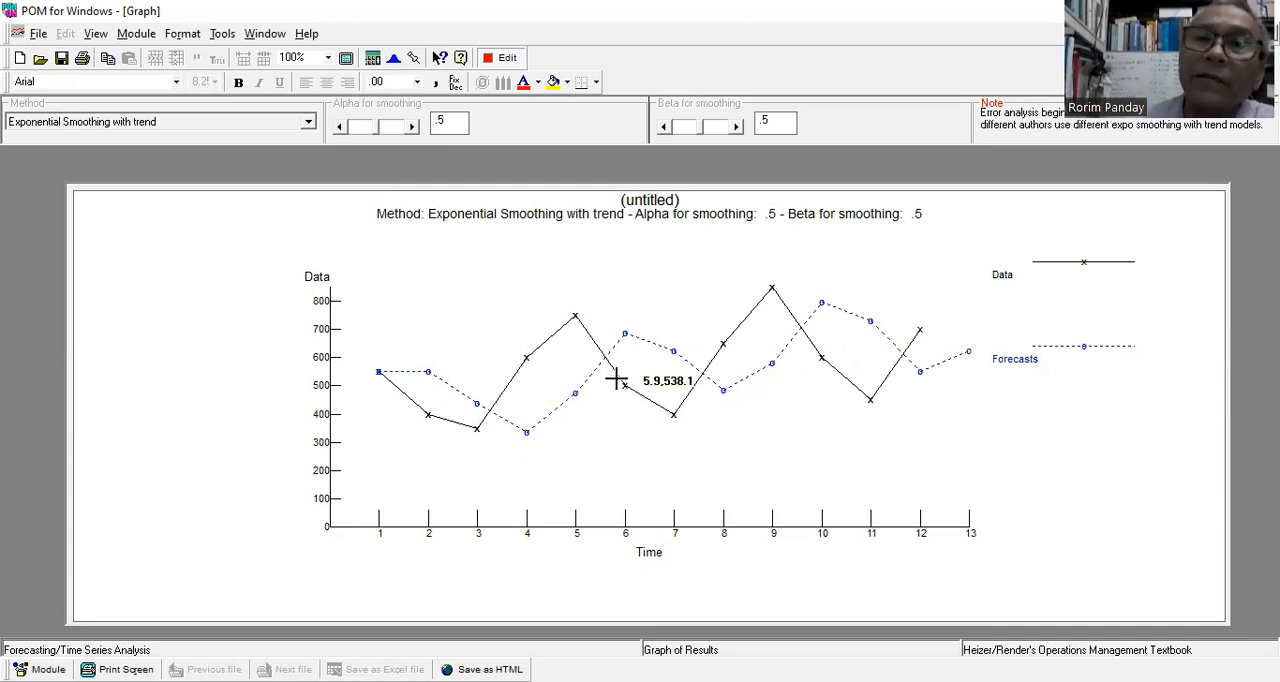
Return to the data, set the Past period 1 trend to 100, and solve and graph the forecast.
{"action": "left_click", "coordinate": [505, 58]}
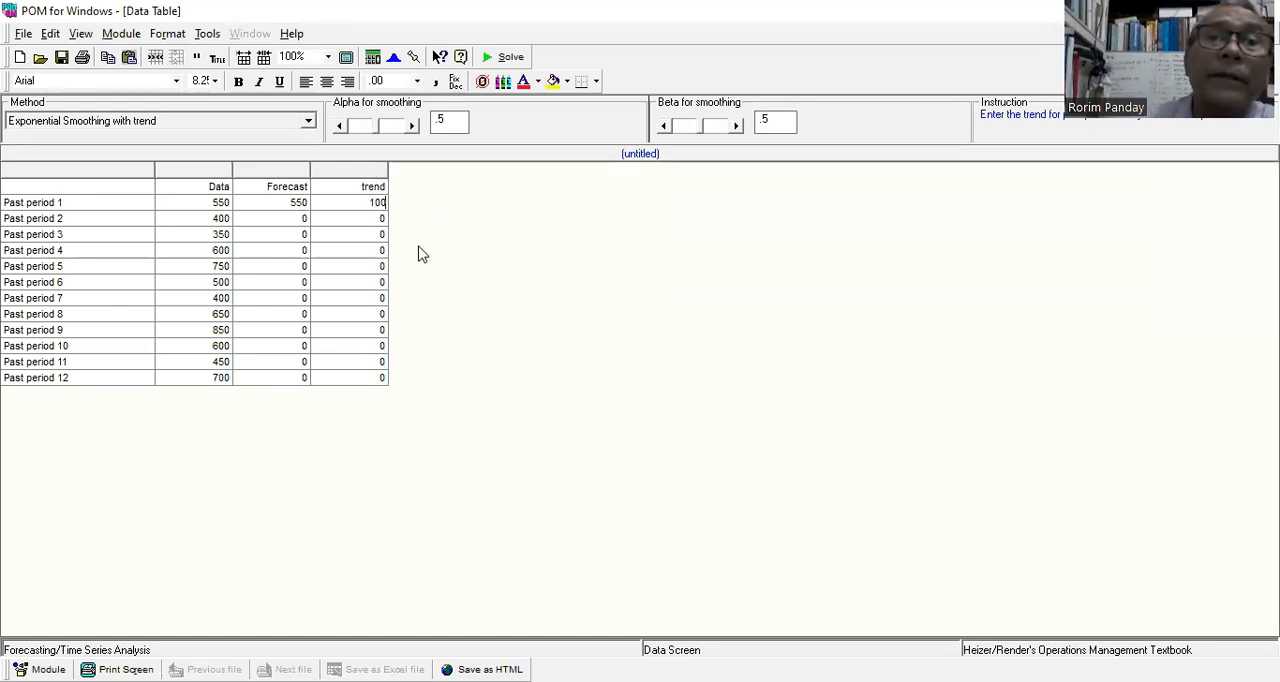
{"action": "left_click", "coordinate": [510, 58]}
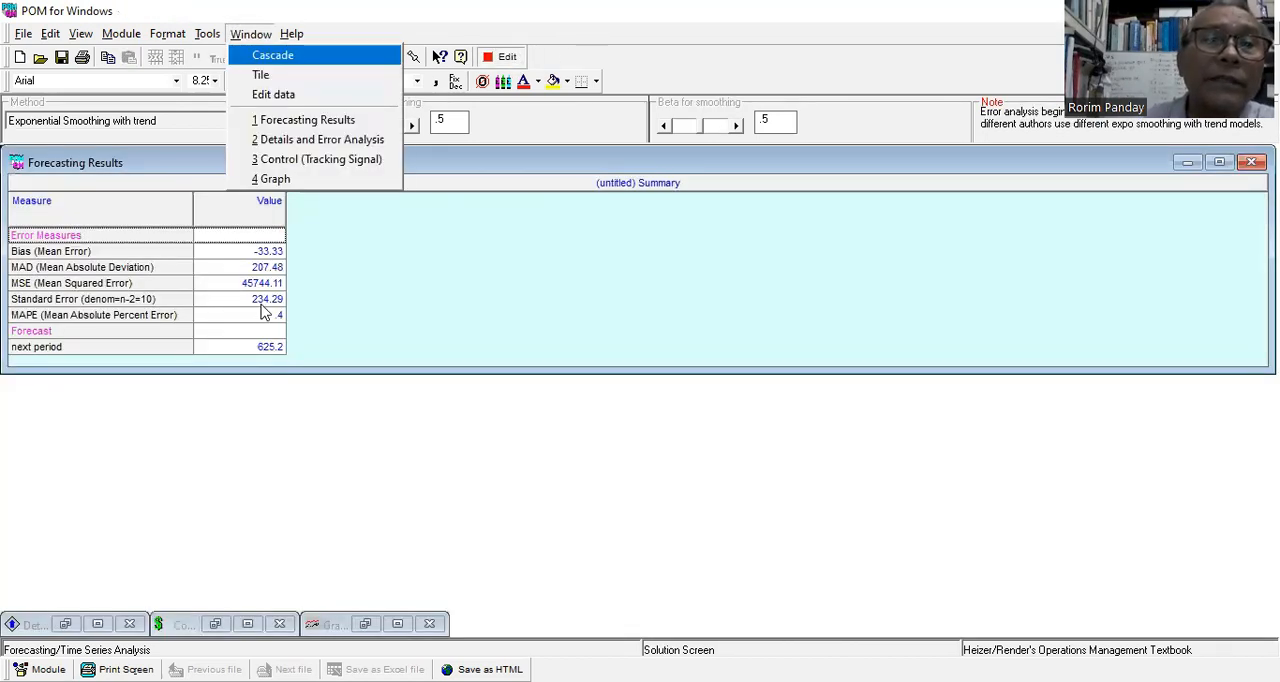
{"action": "left_click", "coordinate": [313, 180]}
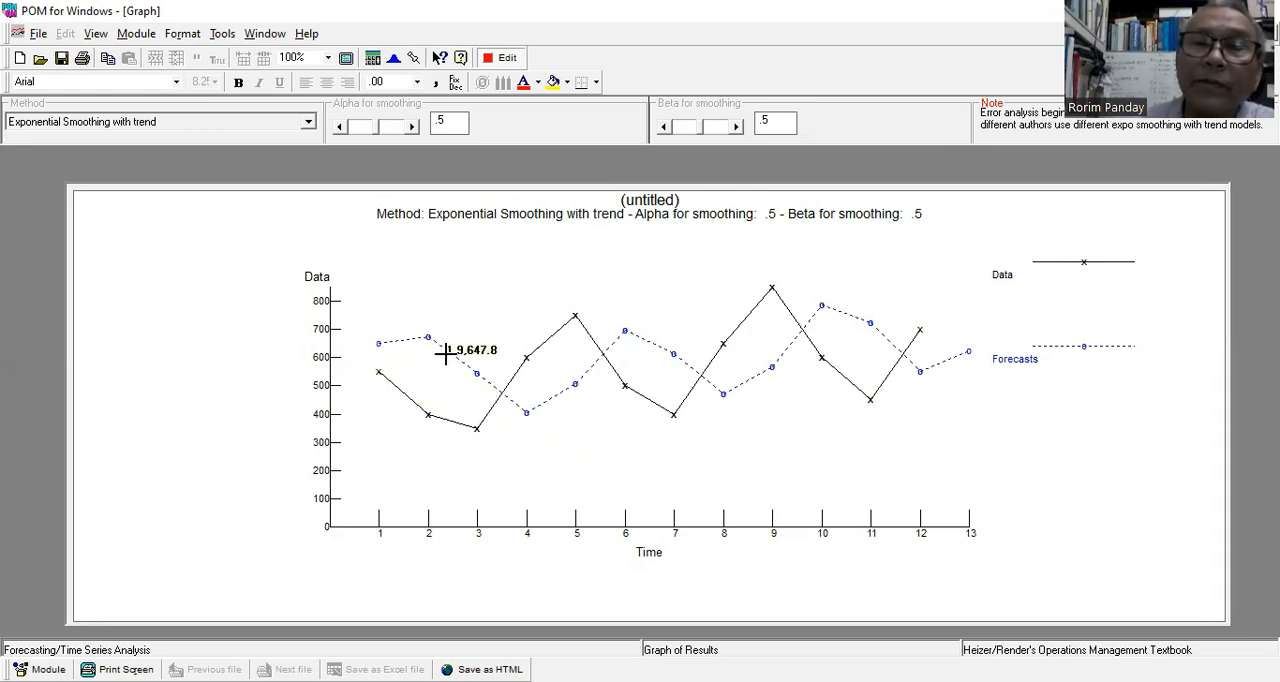
Return to the data table and change the forecasting method to Trend Analysis (regress over time).
{"action": "left_click", "coordinate": [505, 60]}
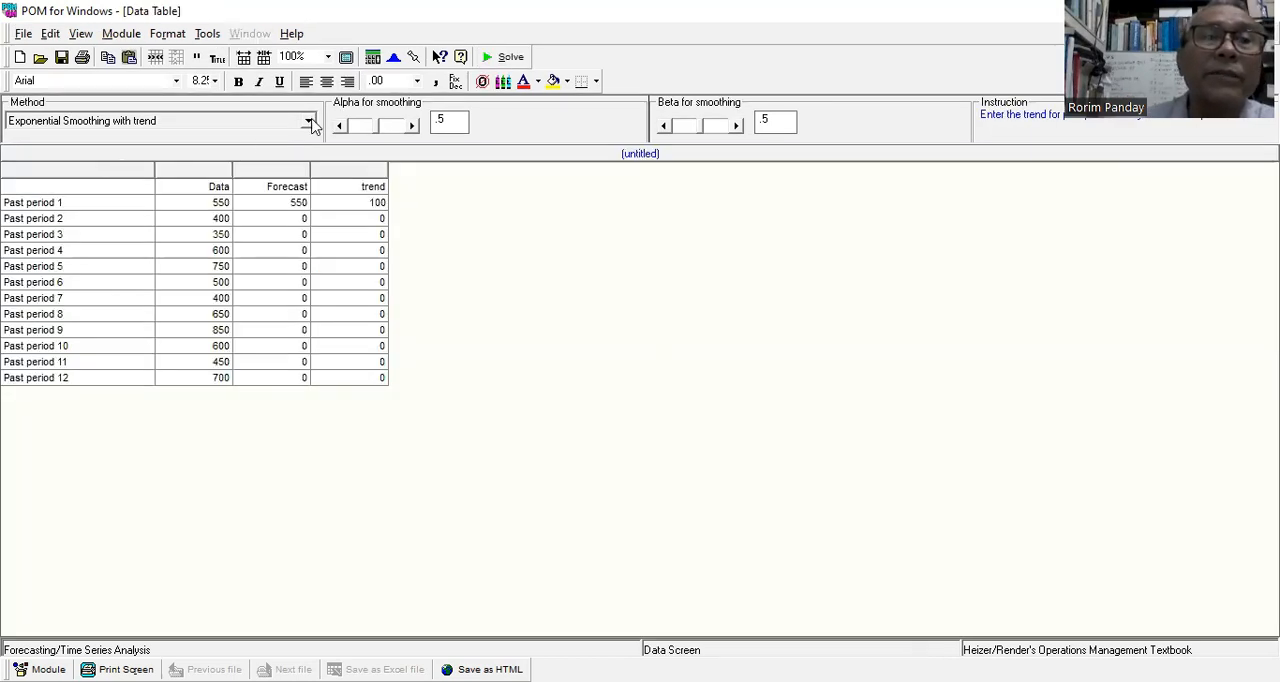
{"action": "left_click", "coordinate": [309, 121]}
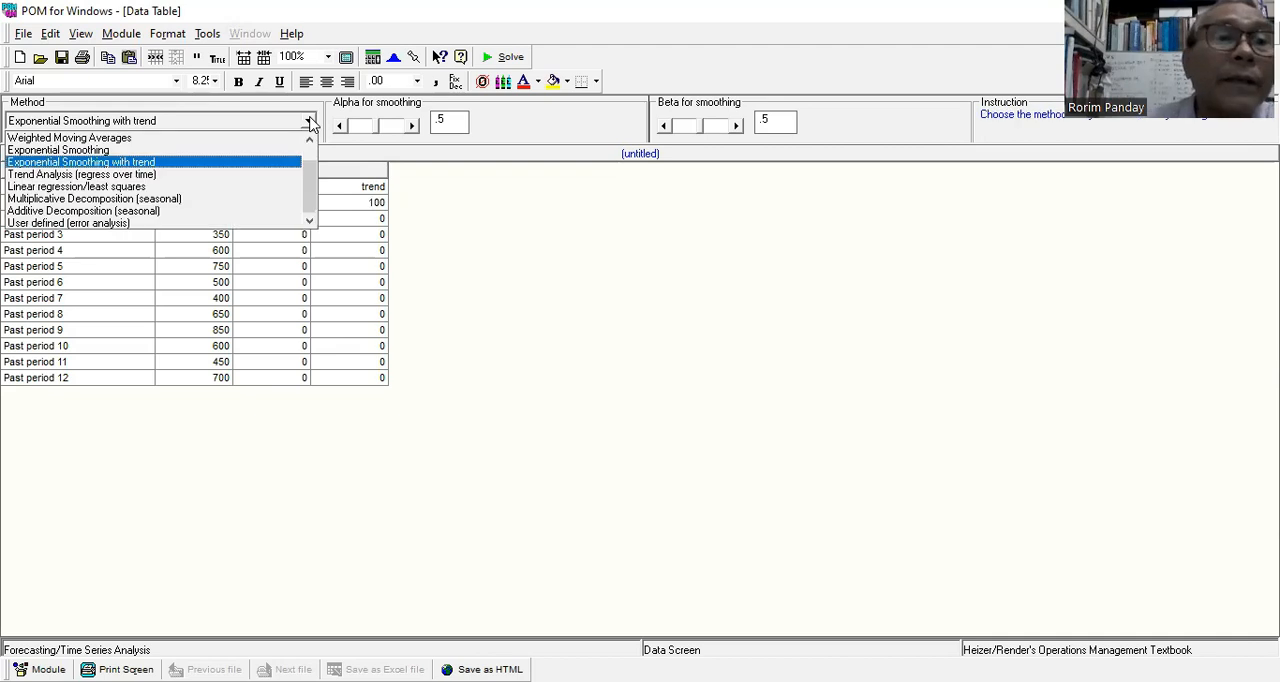
{"action": "left_click", "coordinate": [245, 177]}
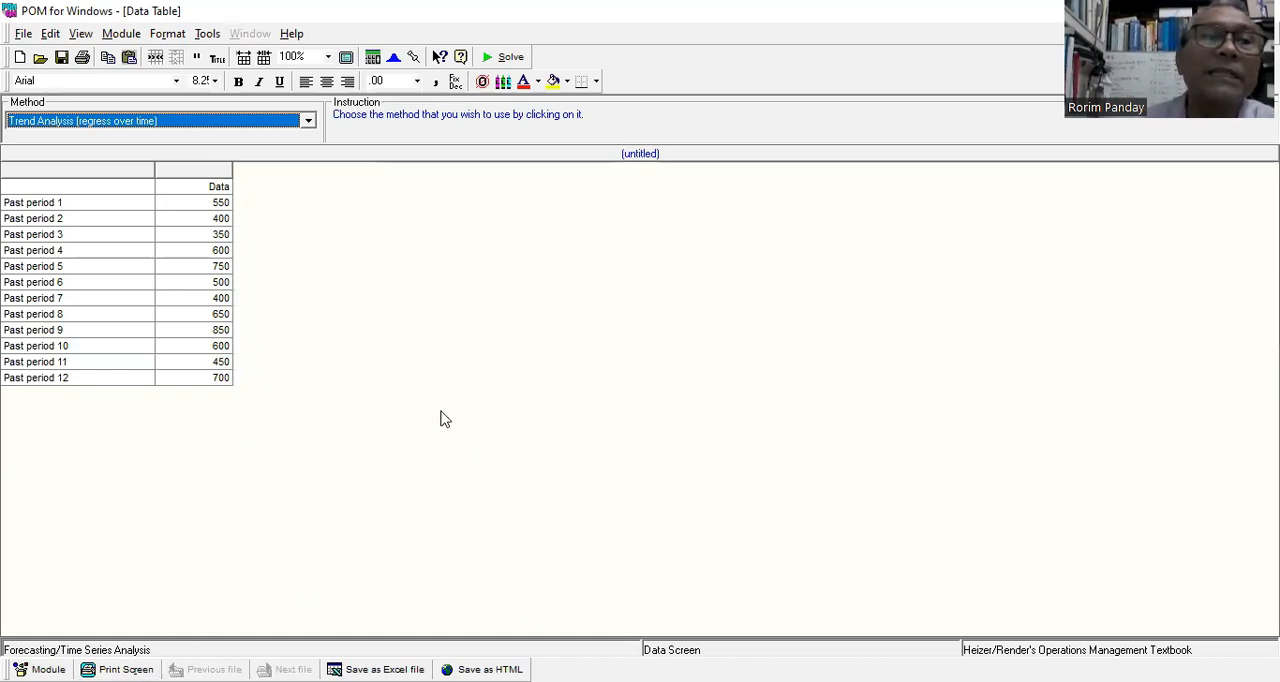
{"action": "left_click", "coordinate": [525, 220]}
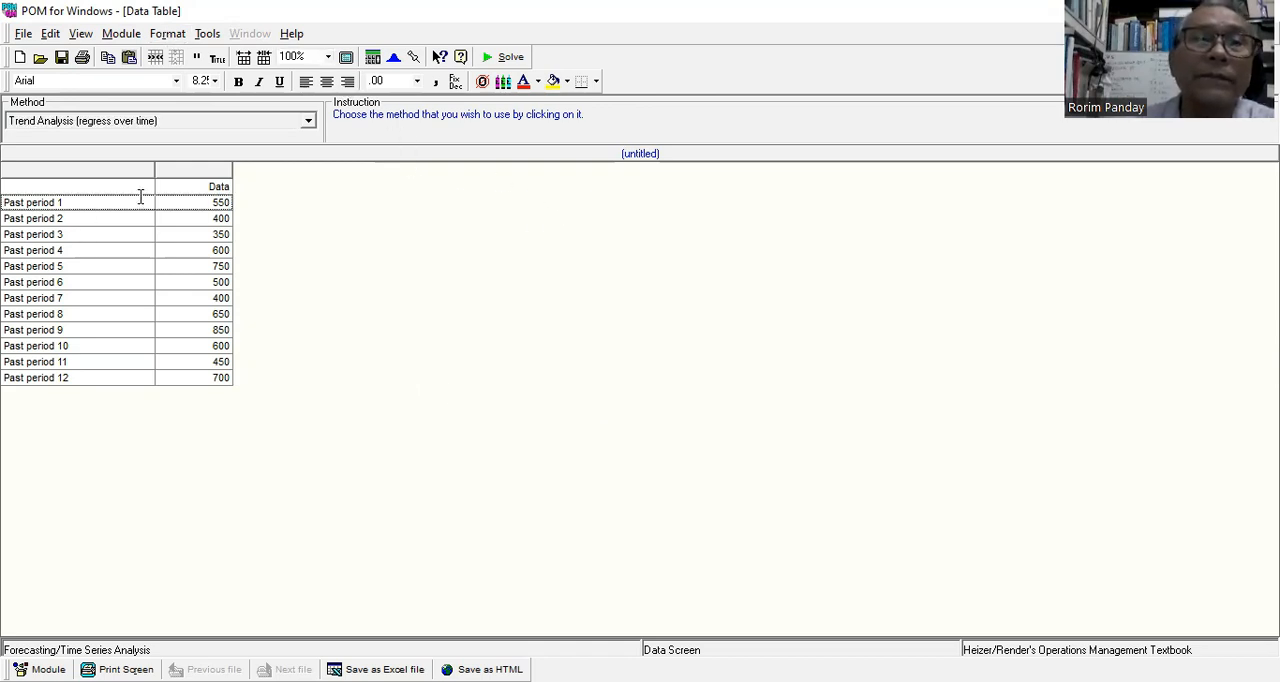
{"action": "left_click", "coordinate": [178, 173]}
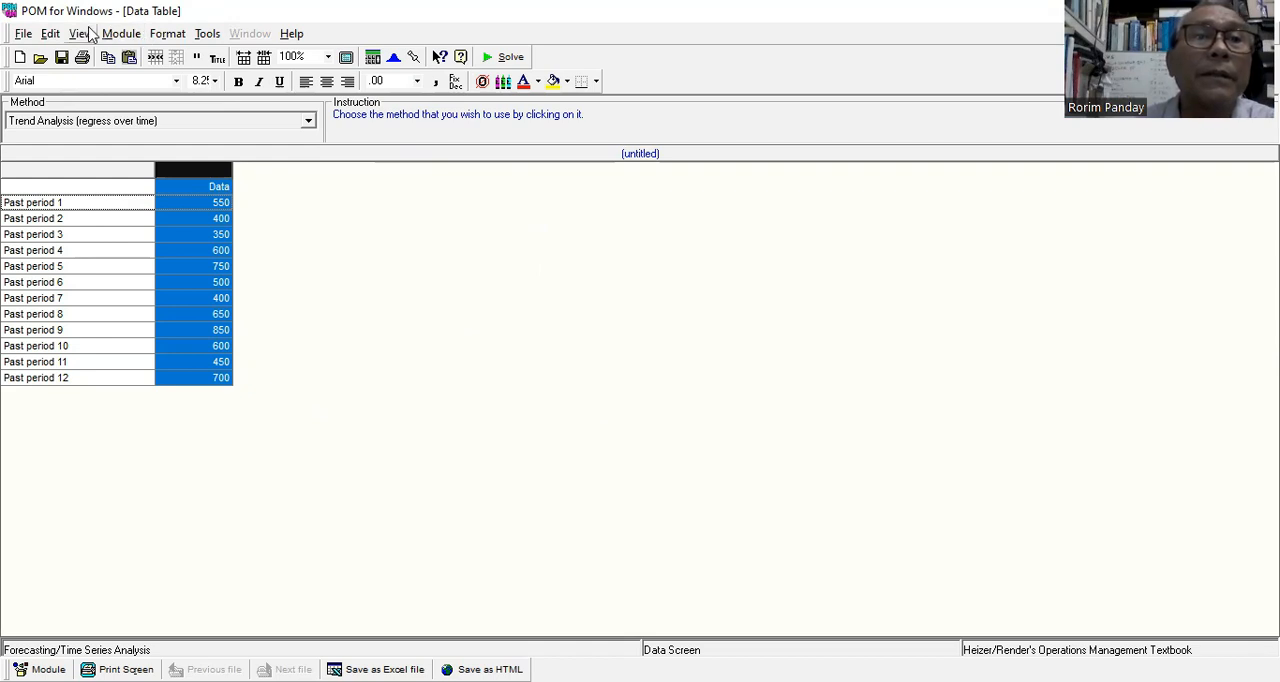
{"action": "left_click", "coordinate": [51, 35]}
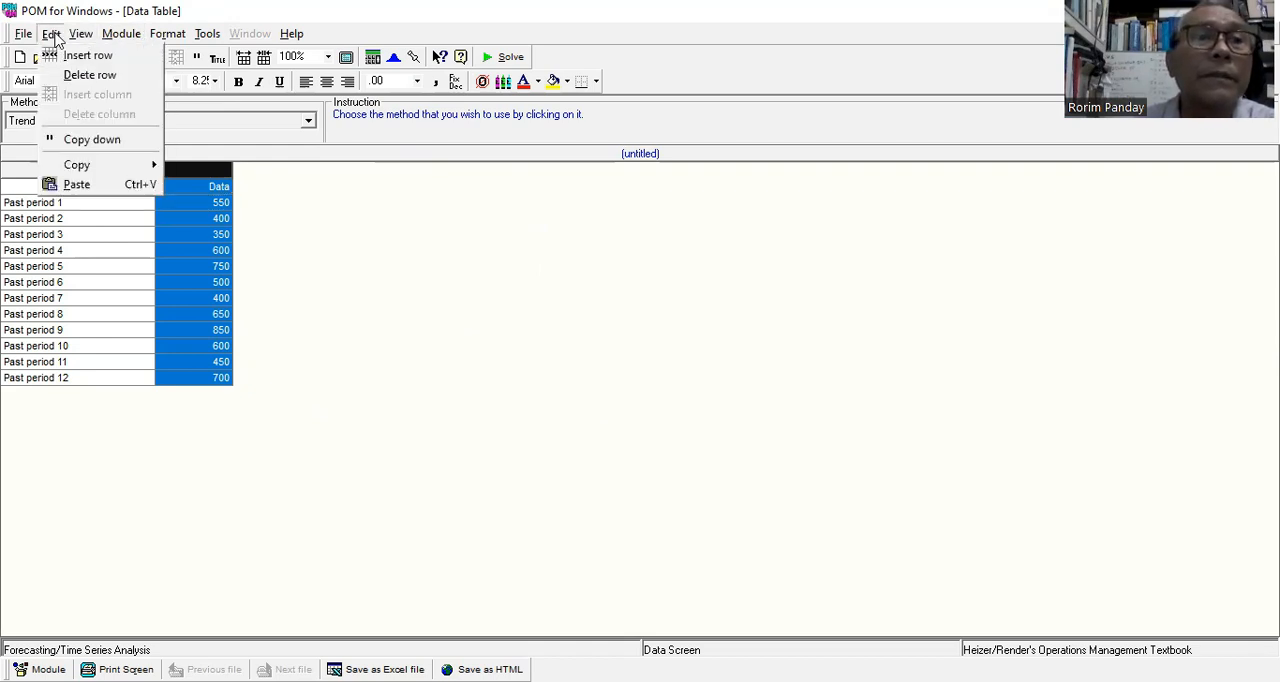
{"action": "key", "text": "Right"}
{"action": "key", "text": "Escape"}
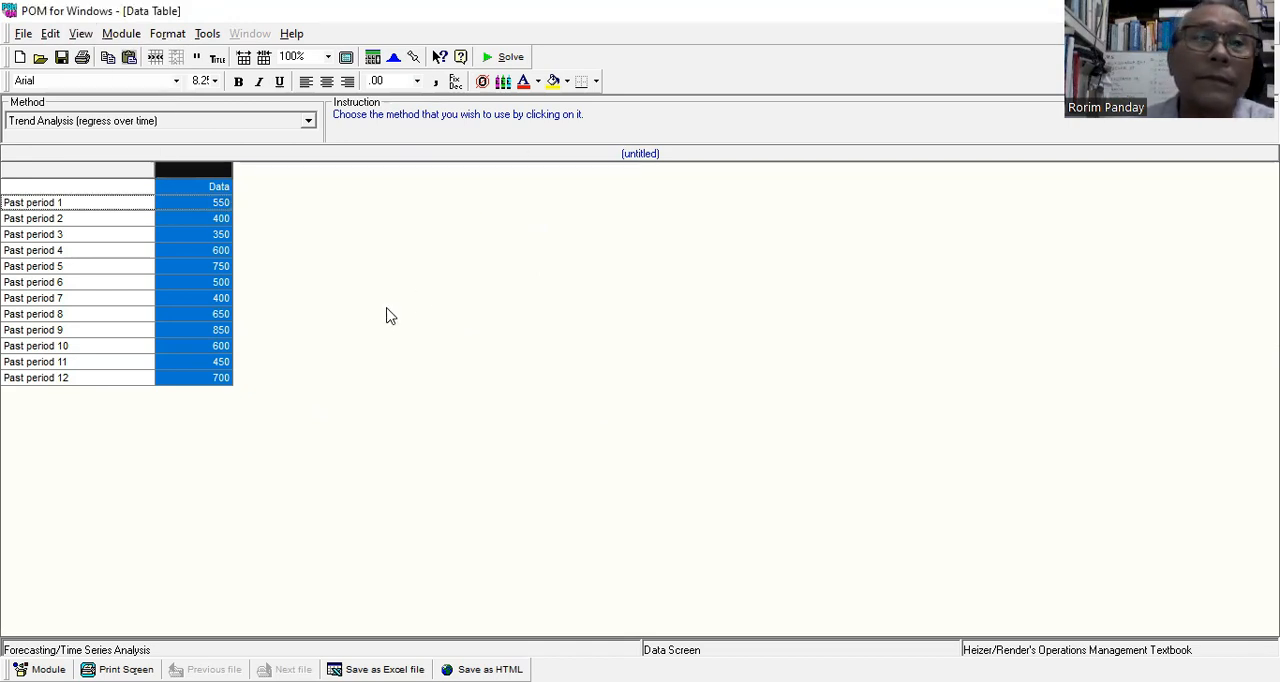
Try the Linear regression/least squares method, and switch the method back to Trend Analysis (regress over time).
{"action": "left_click", "coordinate": [308, 122]}
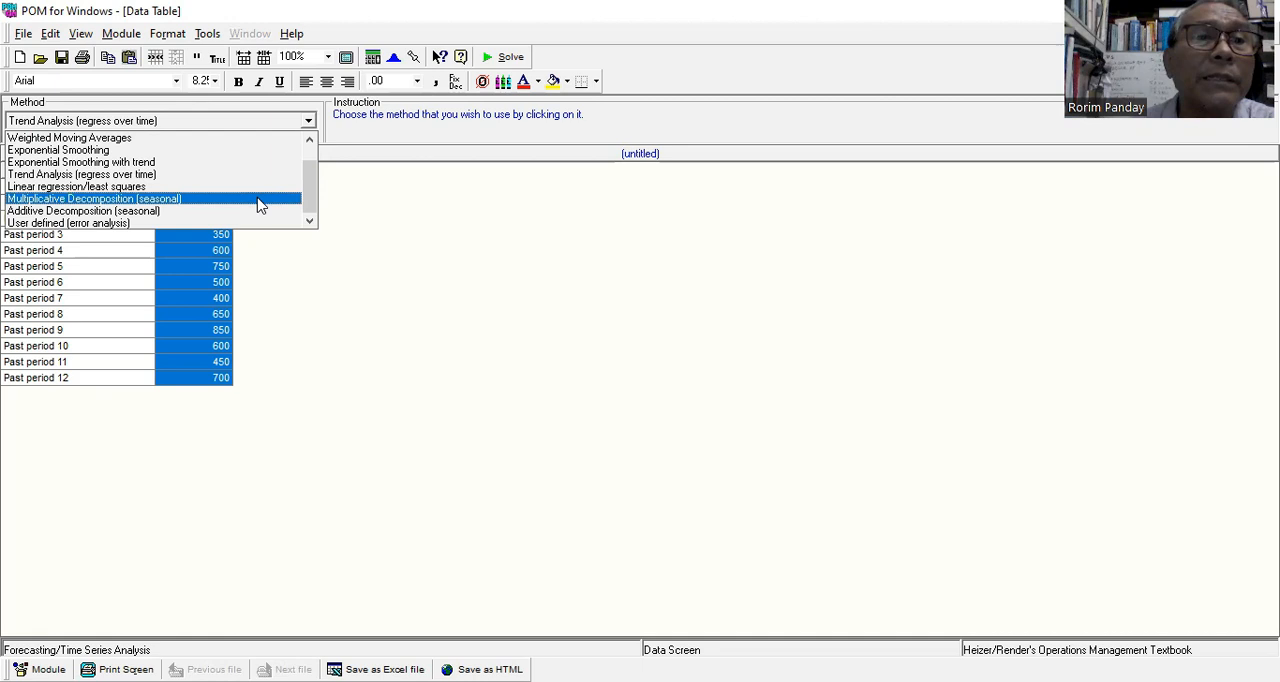
{"action": "key", "text": "Up"}
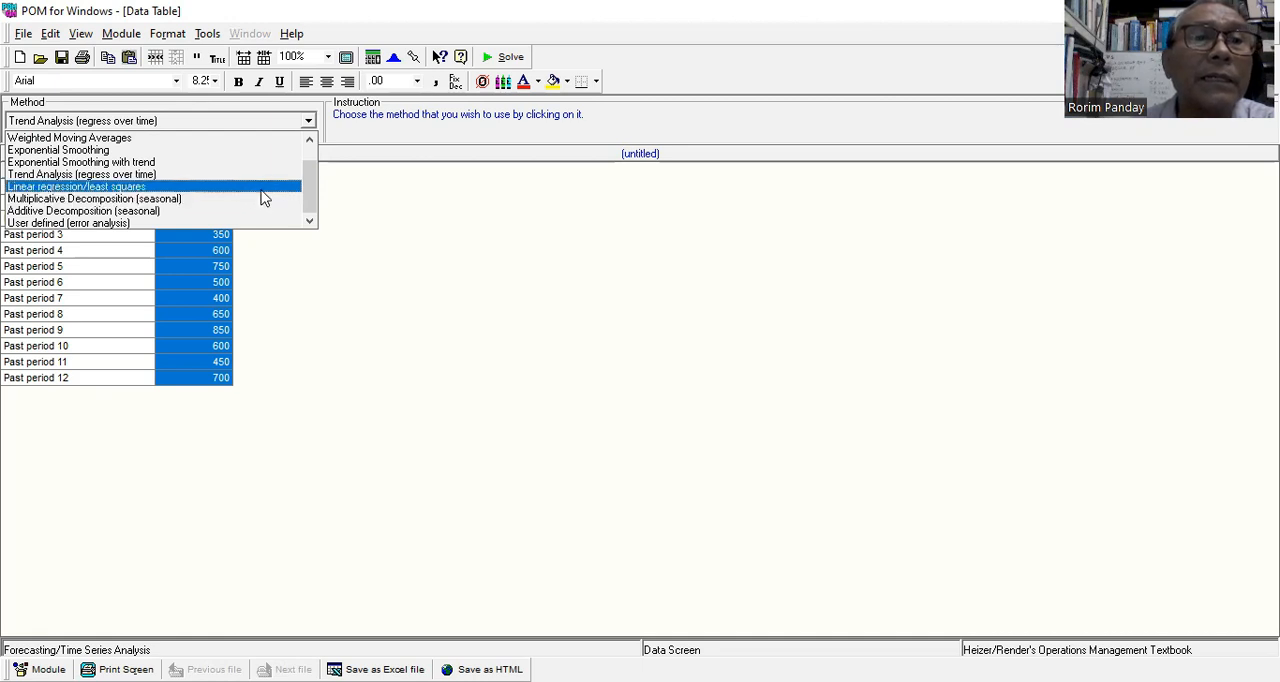
{"action": "key", "text": "Return"}
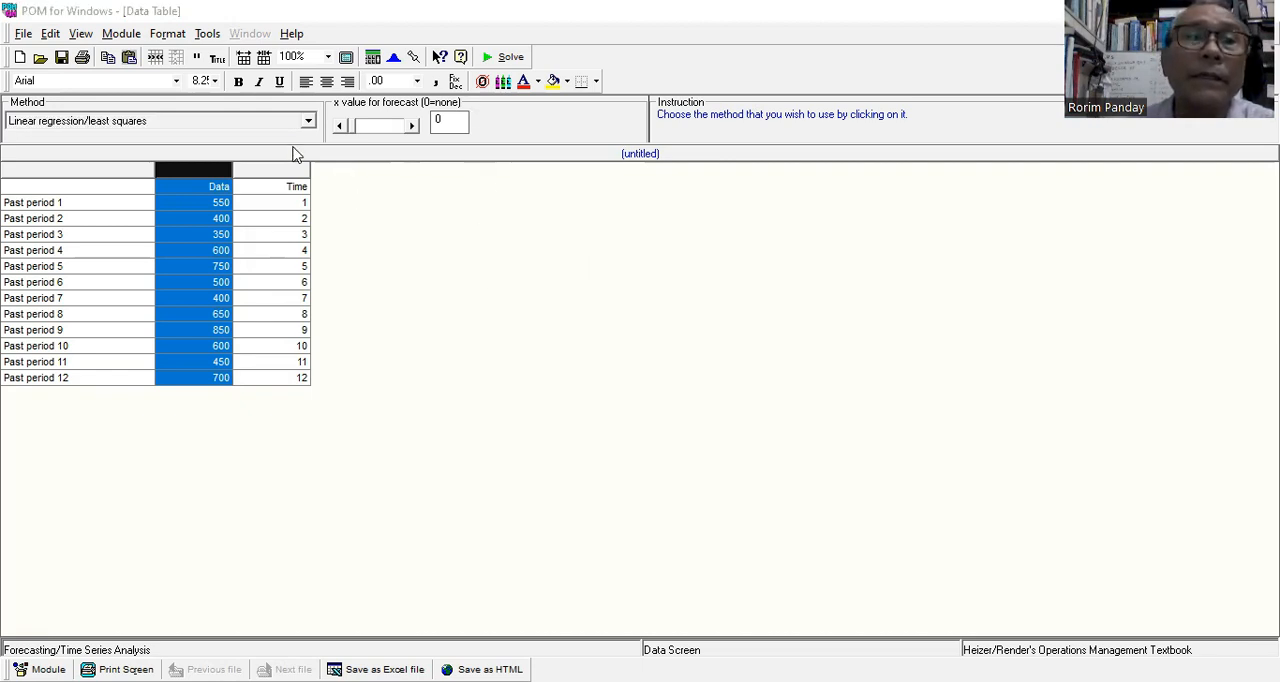
{"action": "left_click", "coordinate": [309, 120]}
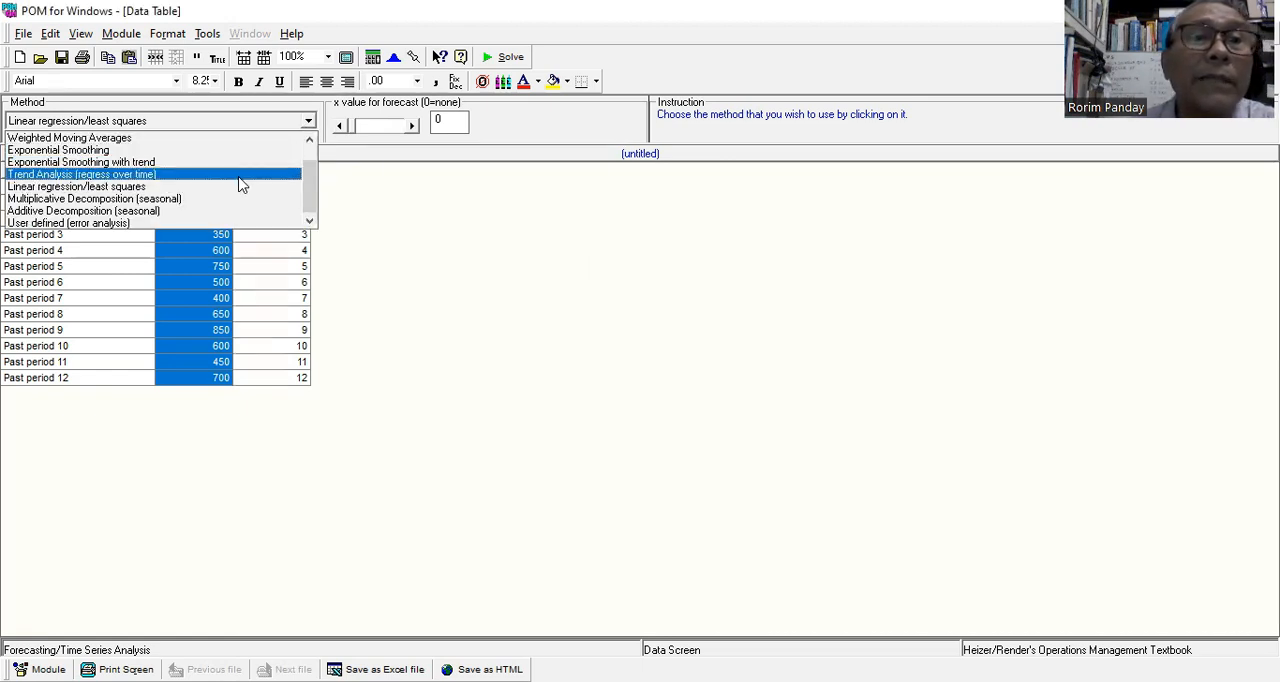
{"action": "left_click", "coordinate": [240, 176]}
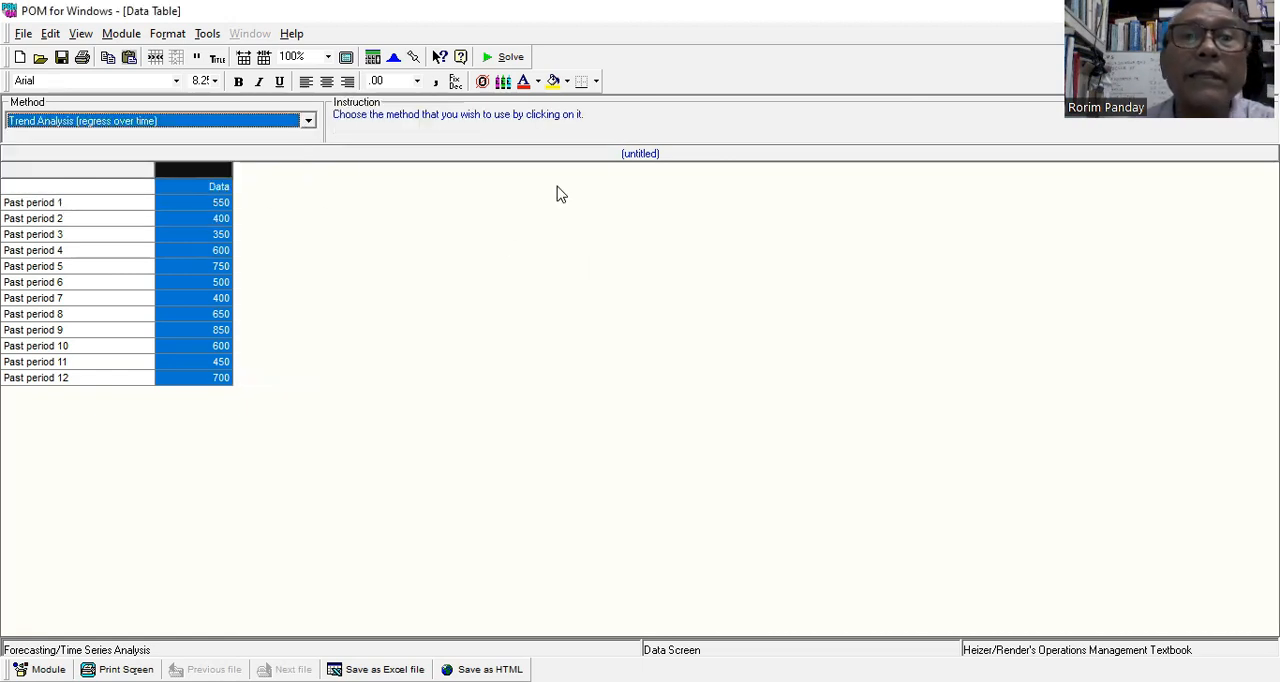
Solve the trend analysis forecast and graph its results.
{"action": "left_click", "coordinate": [510, 58]}
{"action": "key", "text": "alt+w"}
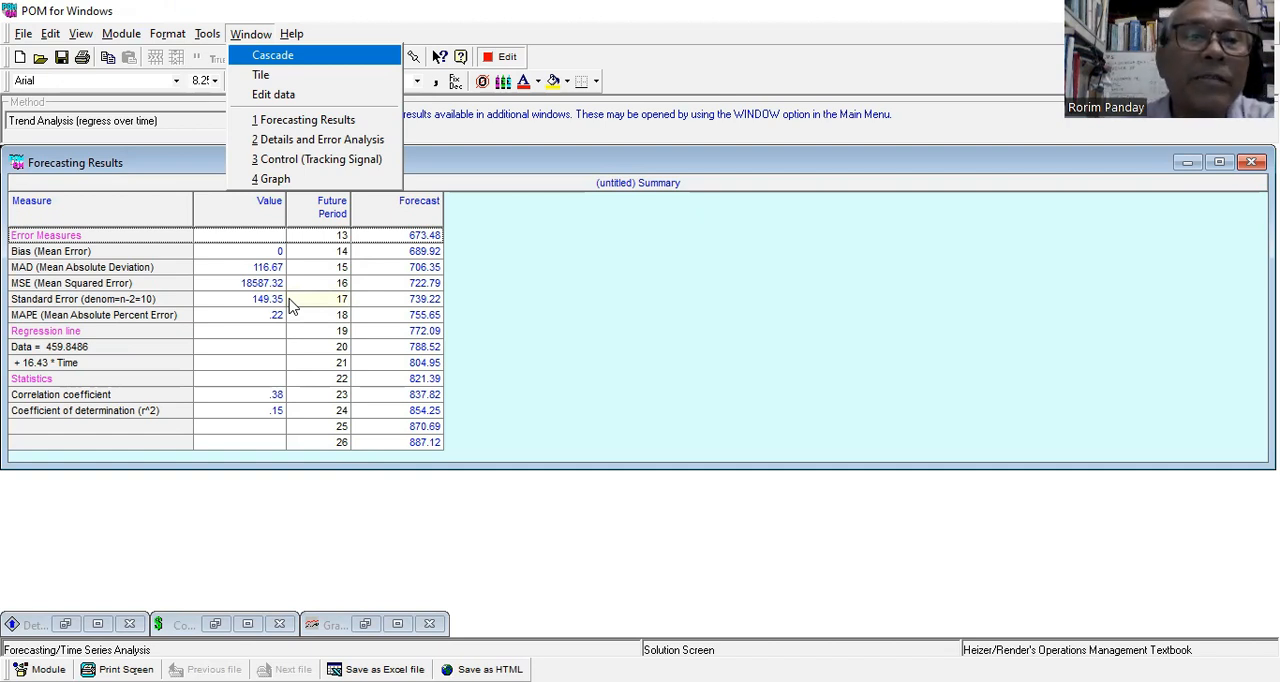
{"action": "left_click", "coordinate": [275, 180]}
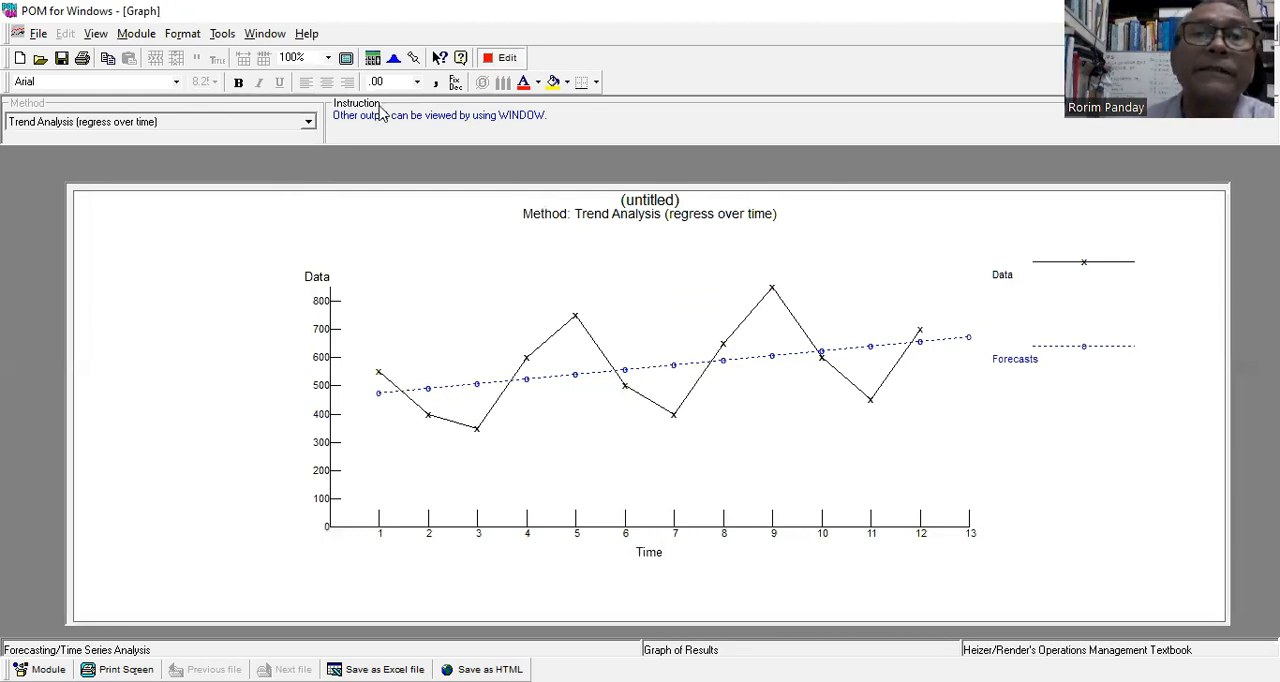
Return to the data table and change the forecasting method to Linear regression/least squares.
{"action": "left_click", "coordinate": [507, 60]}
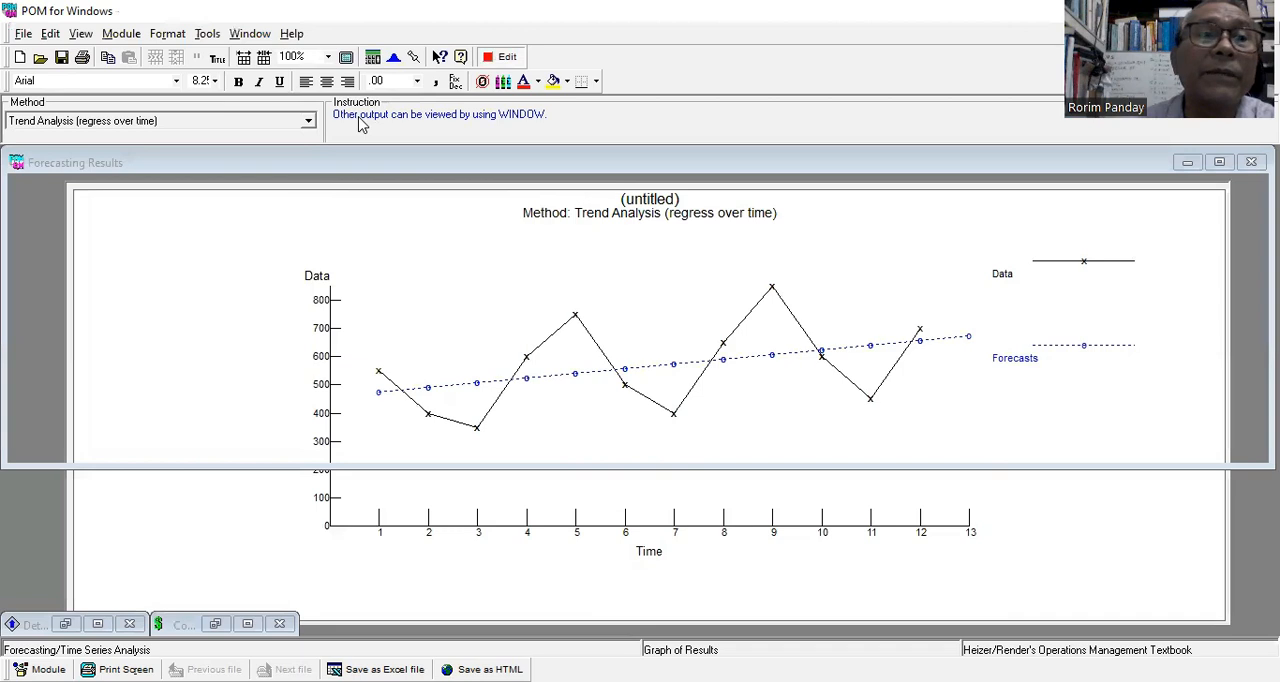
{"action": "left_click", "coordinate": [309, 121]}
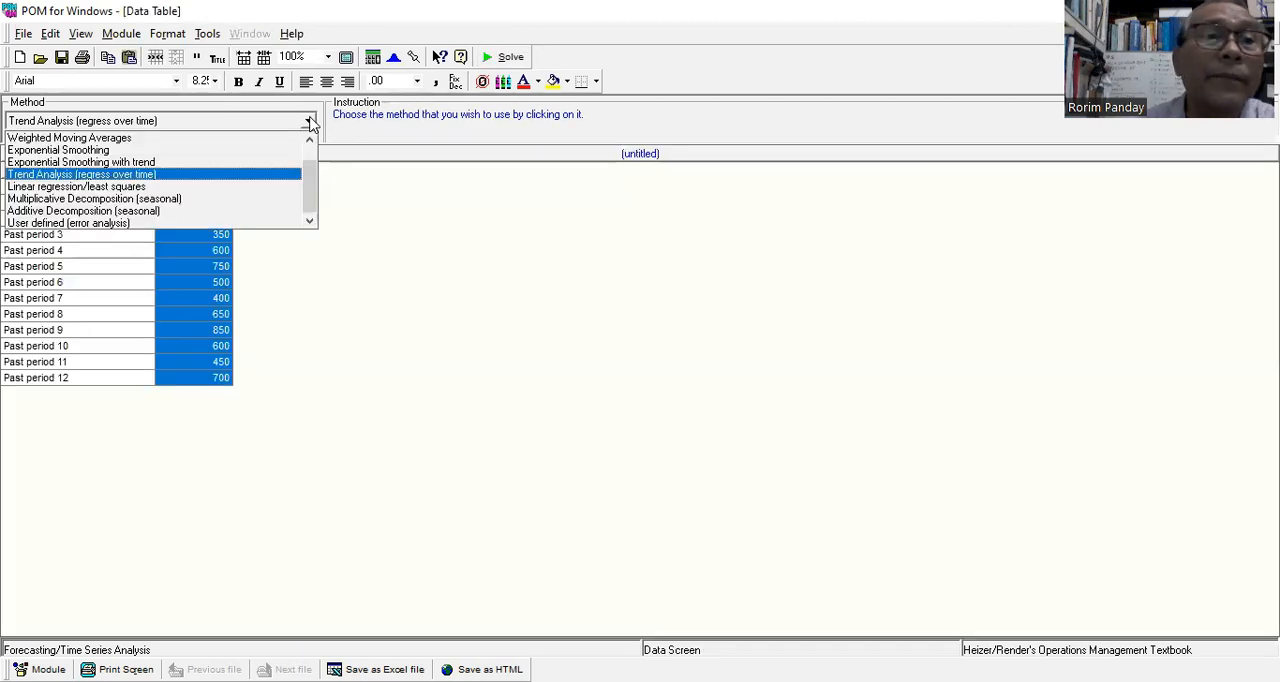
{"action": "left_click", "coordinate": [252, 196]}
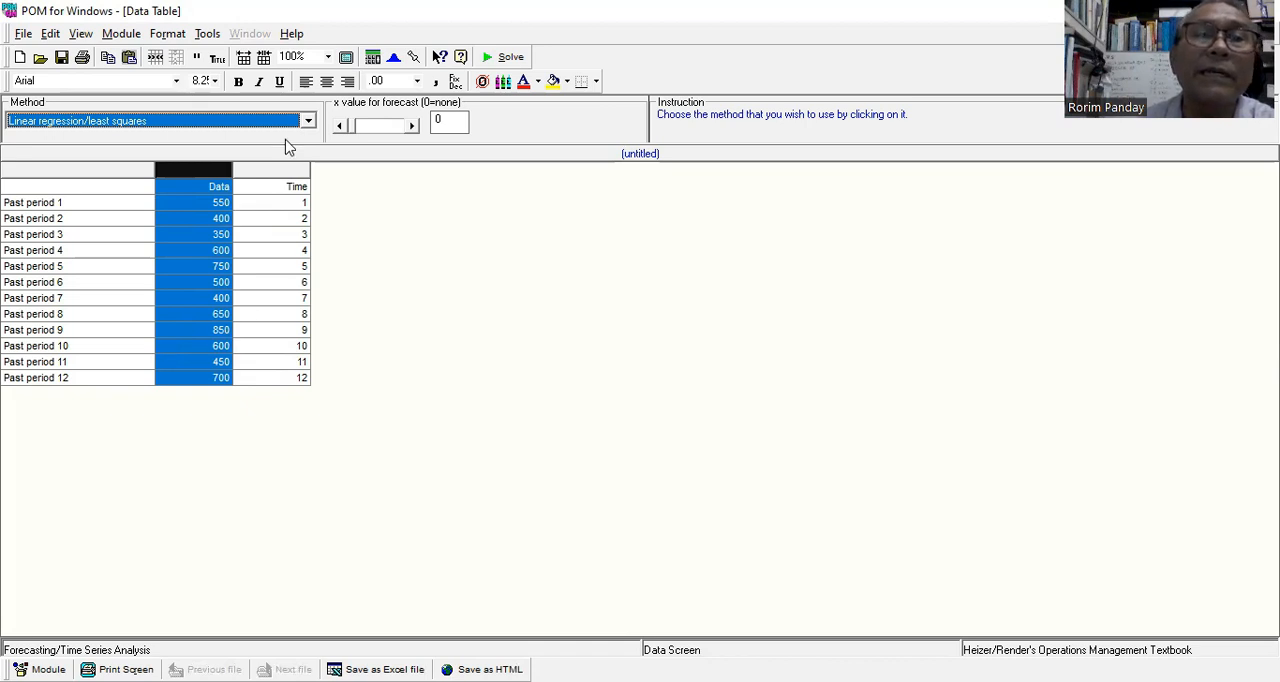
Solve the linear regression/least squares forecast, graph its results, and return to the data table.
{"action": "left_click", "coordinate": [500, 57]}
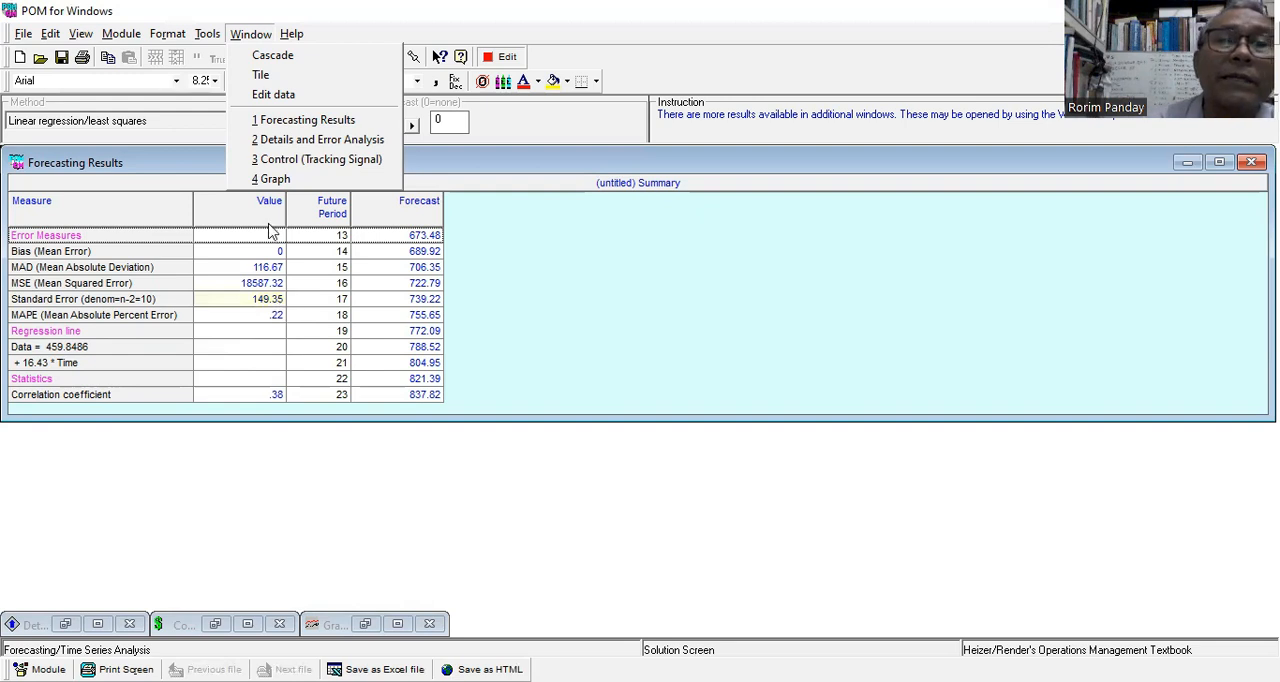
{"action": "left_click", "coordinate": [276, 180]}
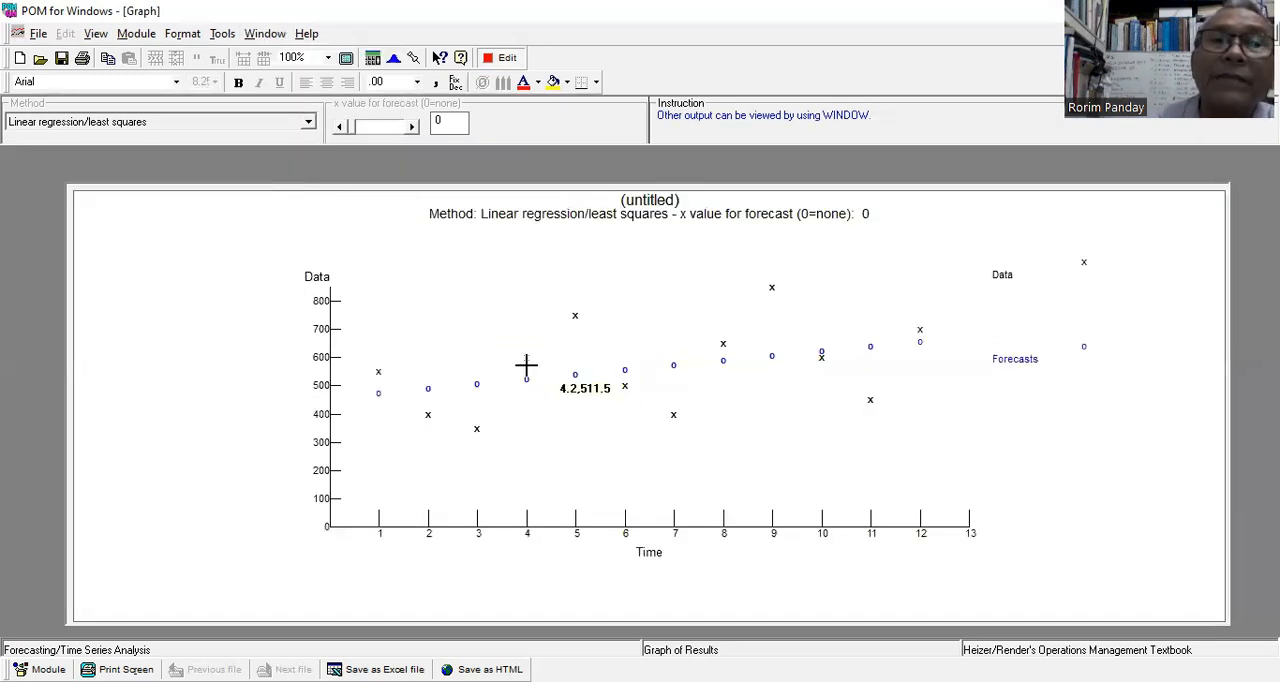
{"action": "left_click", "coordinate": [505, 60]}
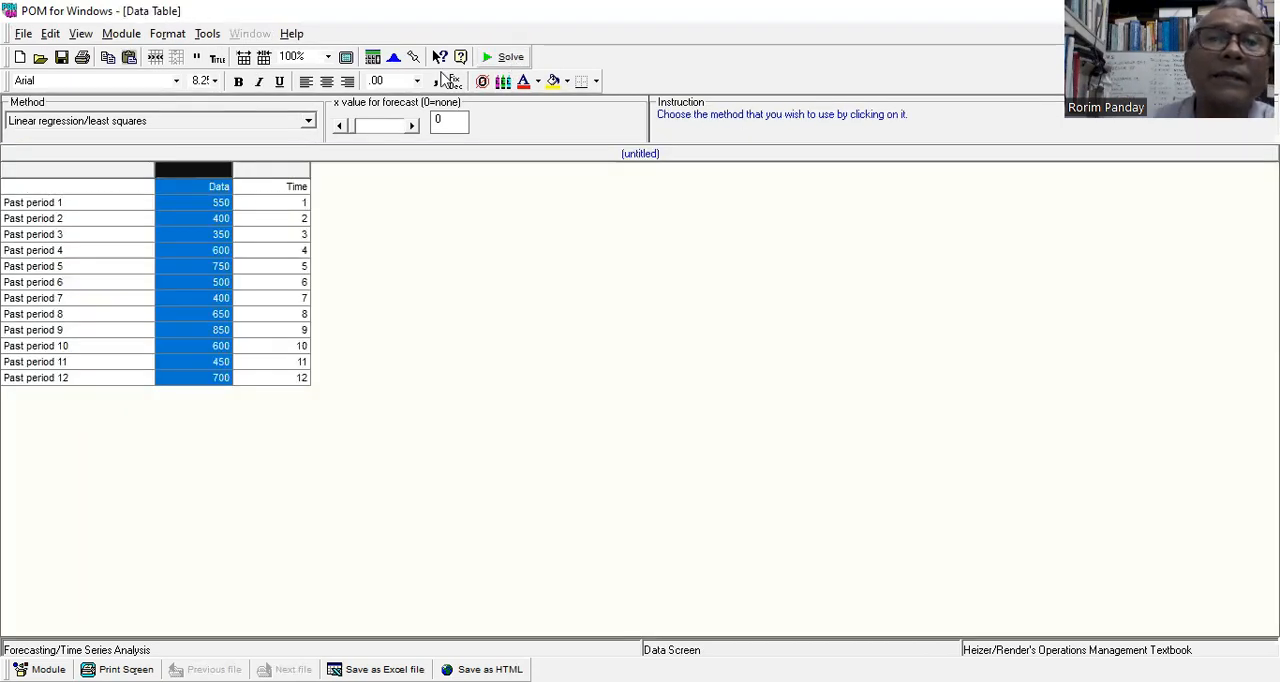
Change the forecasting method to Trend Analysis (regress over time), and solve it to review the forecasting results before returning to the data.
{"action": "left_click", "coordinate": [313, 121]}
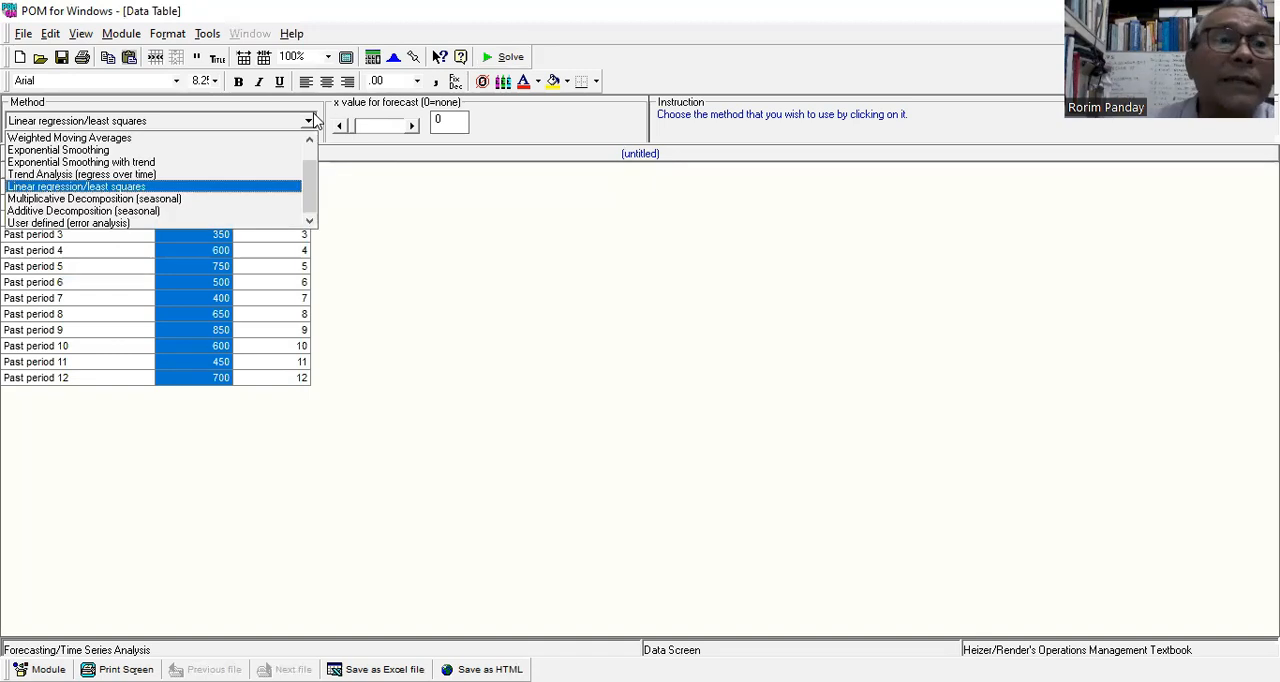
{"action": "left_click", "coordinate": [231, 175]}
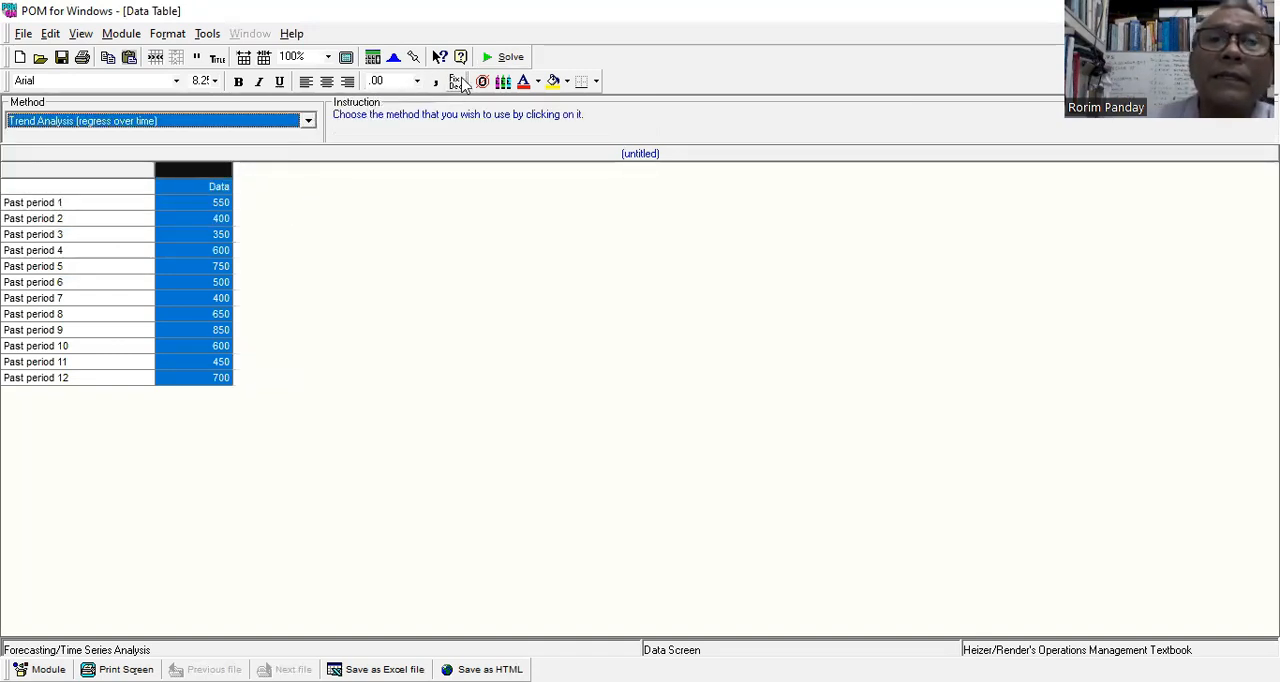
{"action": "left_click", "coordinate": [510, 57]}
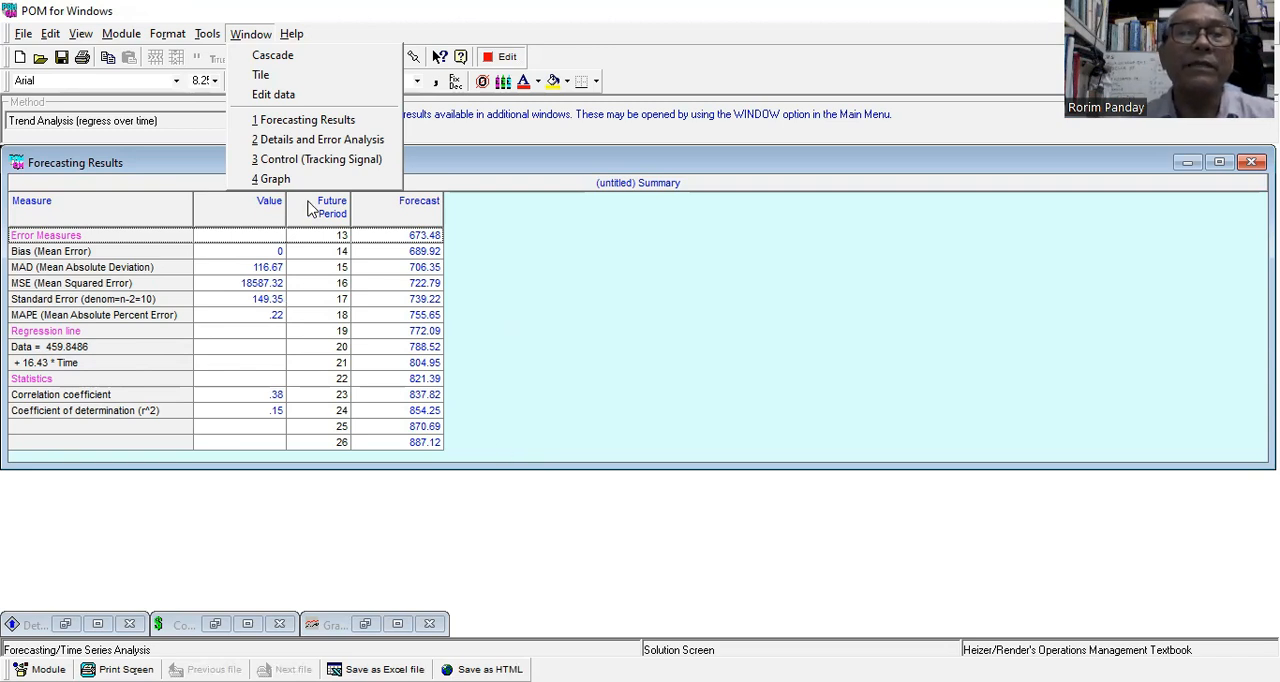
{"action": "left_click", "coordinate": [500, 60]}
{"action": "left_click", "coordinate": [503, 57]}
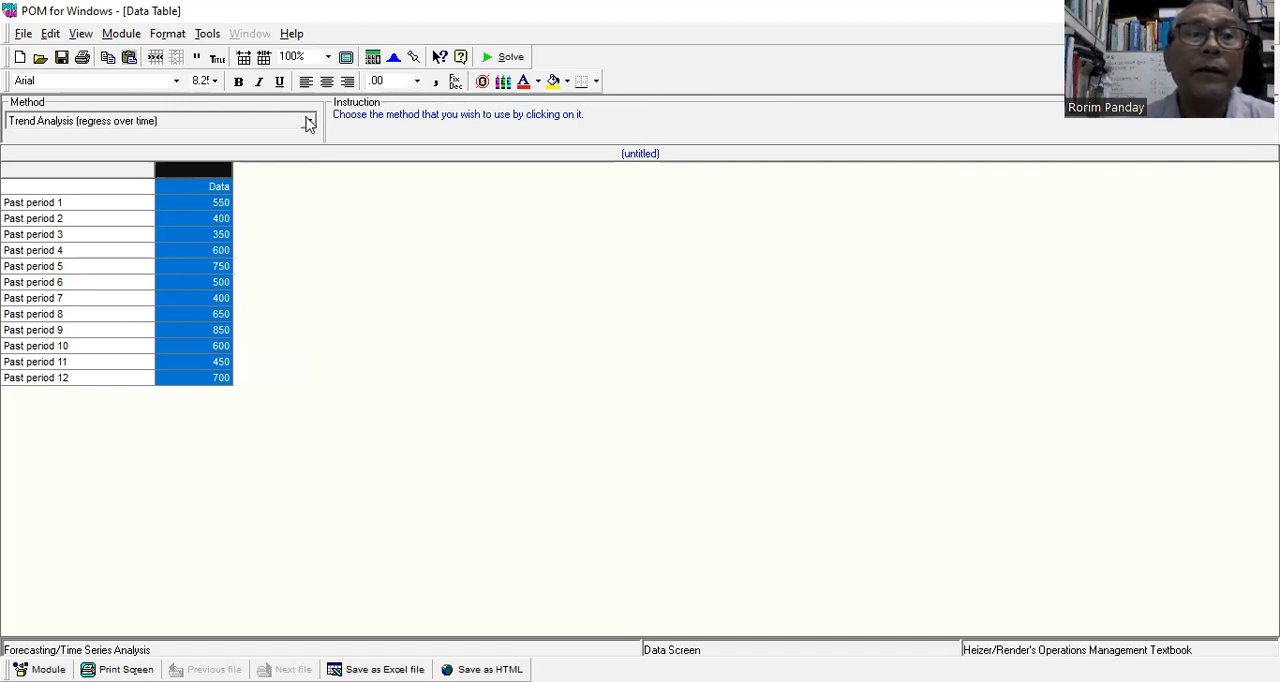
{"action": "left_click", "coordinate": [309, 122]}
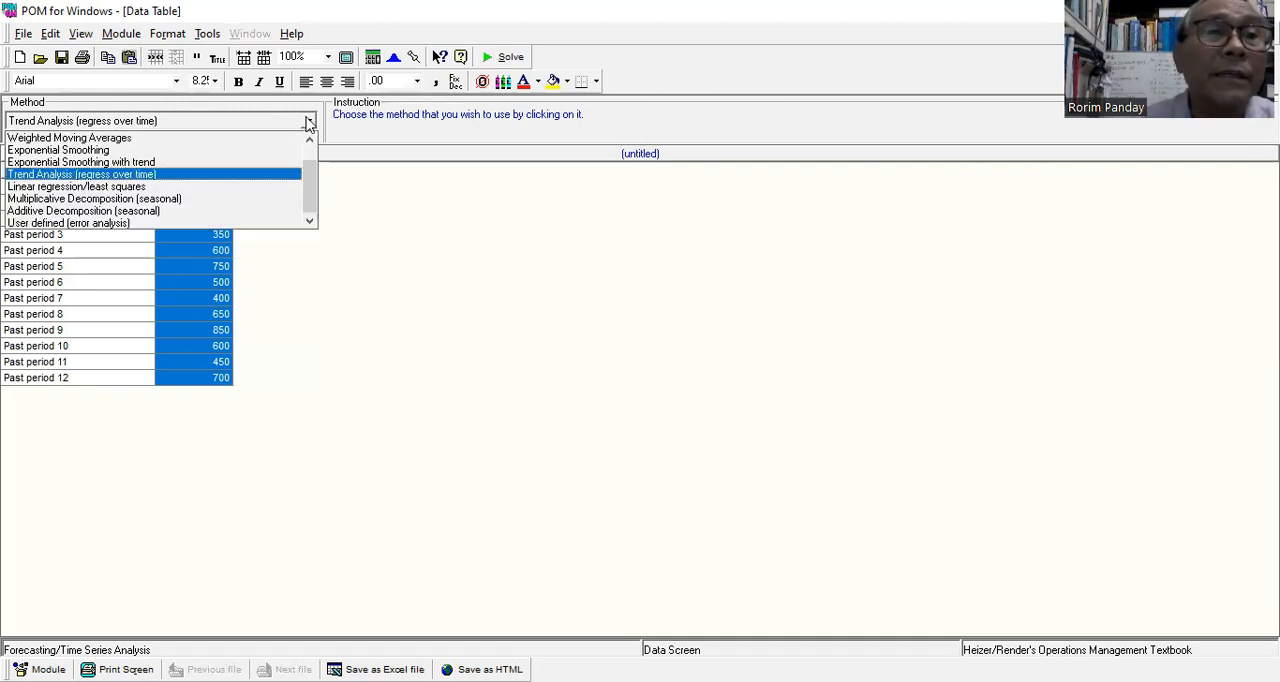
{"action": "left_click", "coordinate": [407, 321]}
{"action": "left_click", "coordinate": [222, 235]}
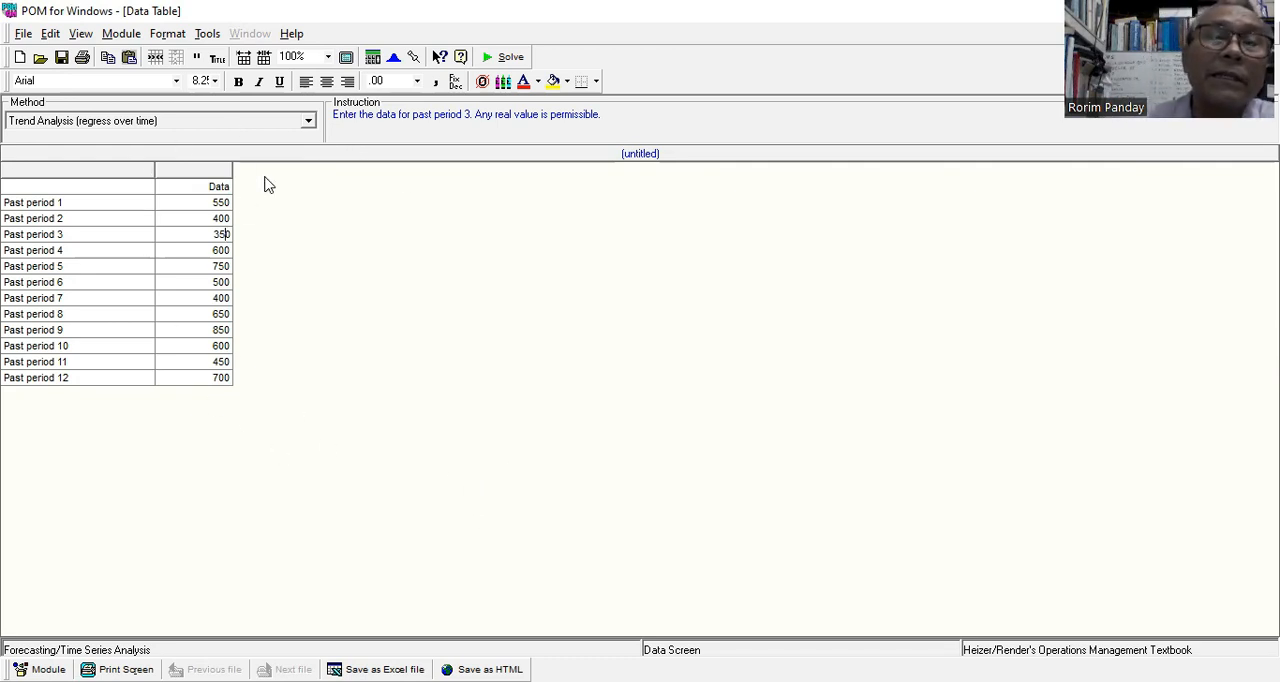
{"action": "left_click", "coordinate": [309, 121]}
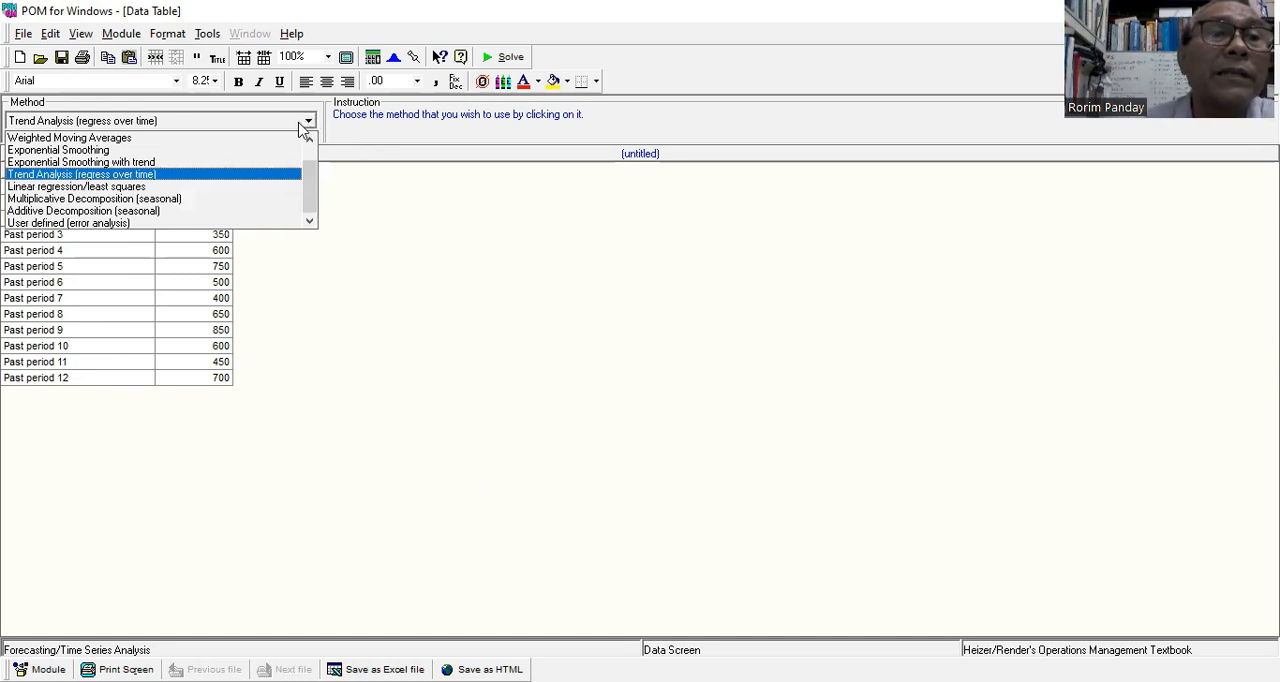
{"action": "left_click_drag", "start_coordinate": [310, 176], "coordinate": [320, 144]}
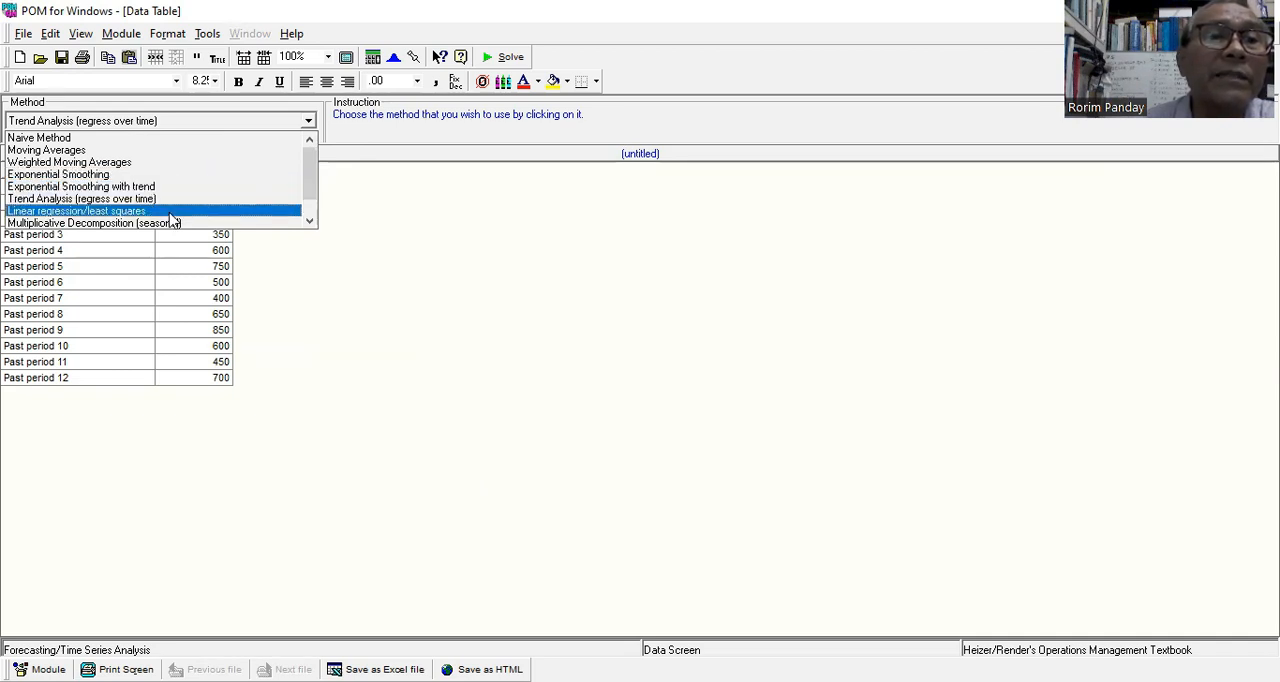
{"action": "left_click", "coordinate": [694, 361]}
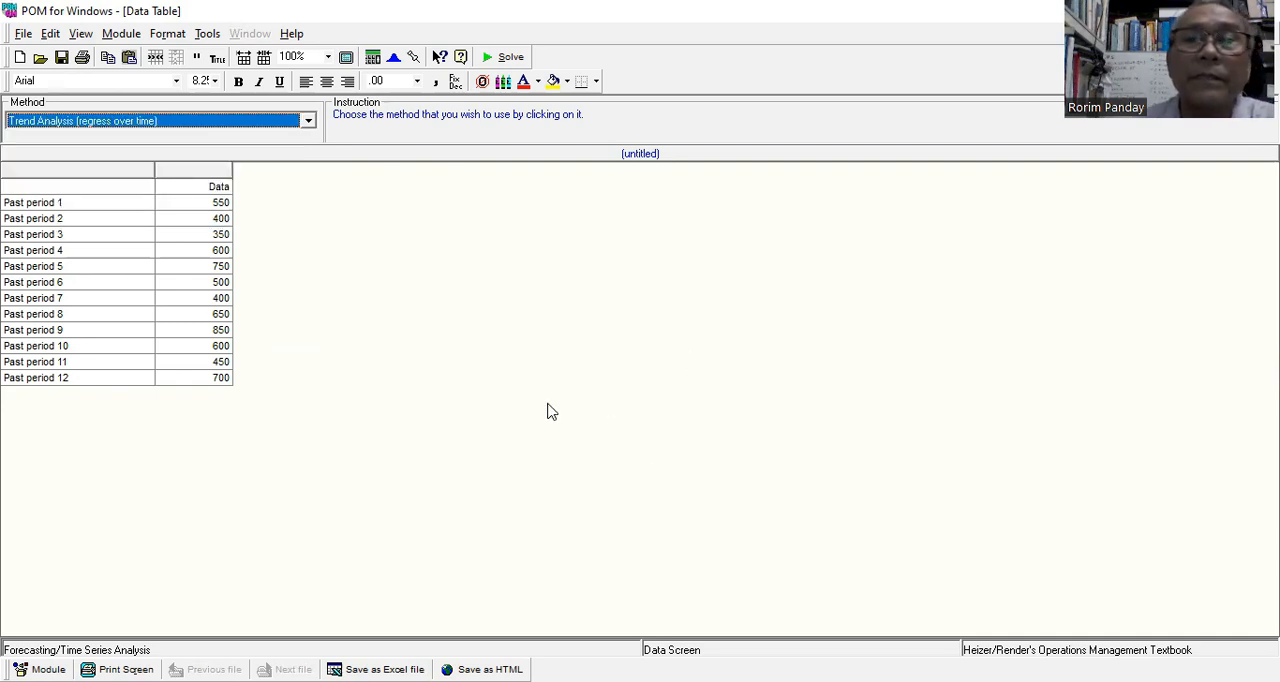